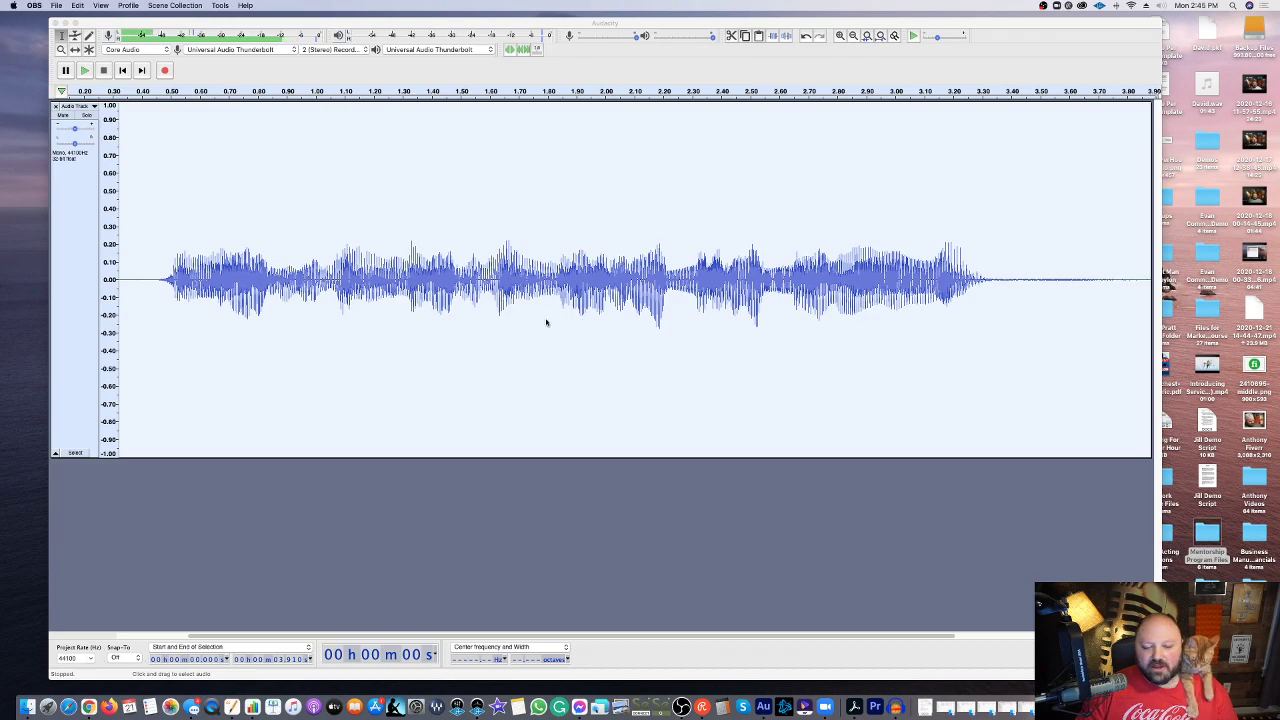
Step: Play the recorded track from just before the speech begins and stop it when the phrase ends
left_click(130, 267)
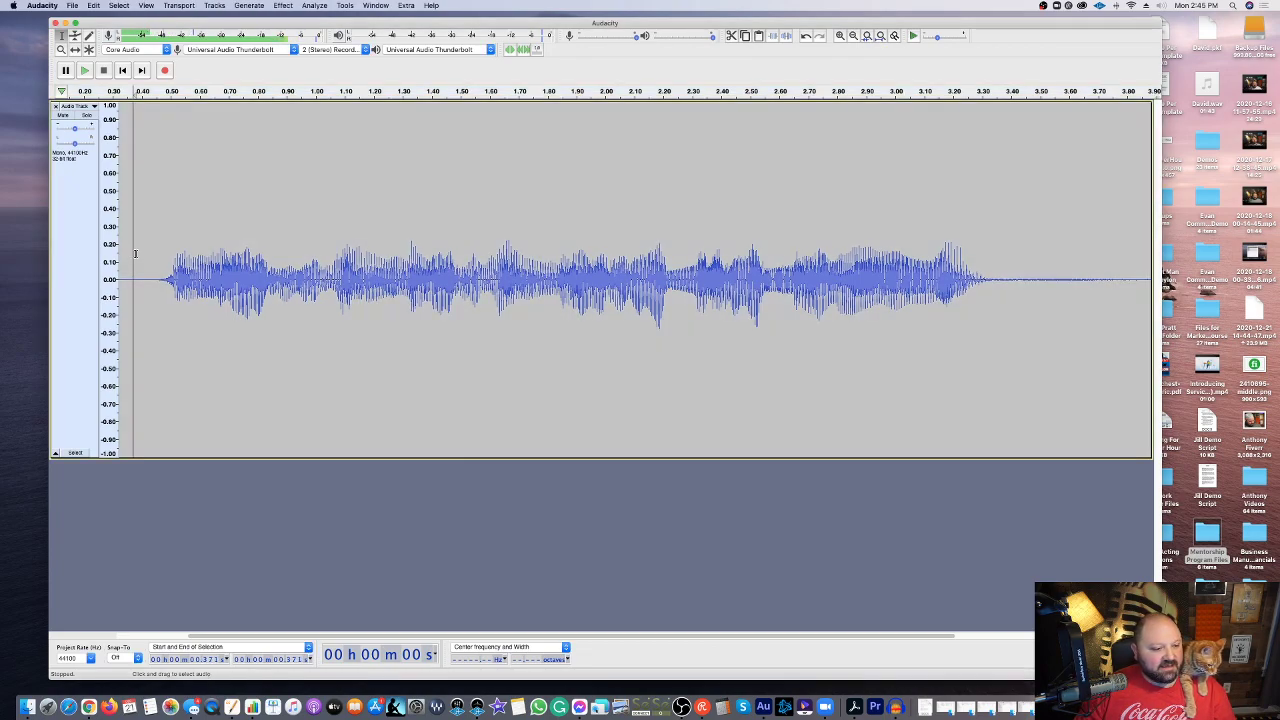
key("space")
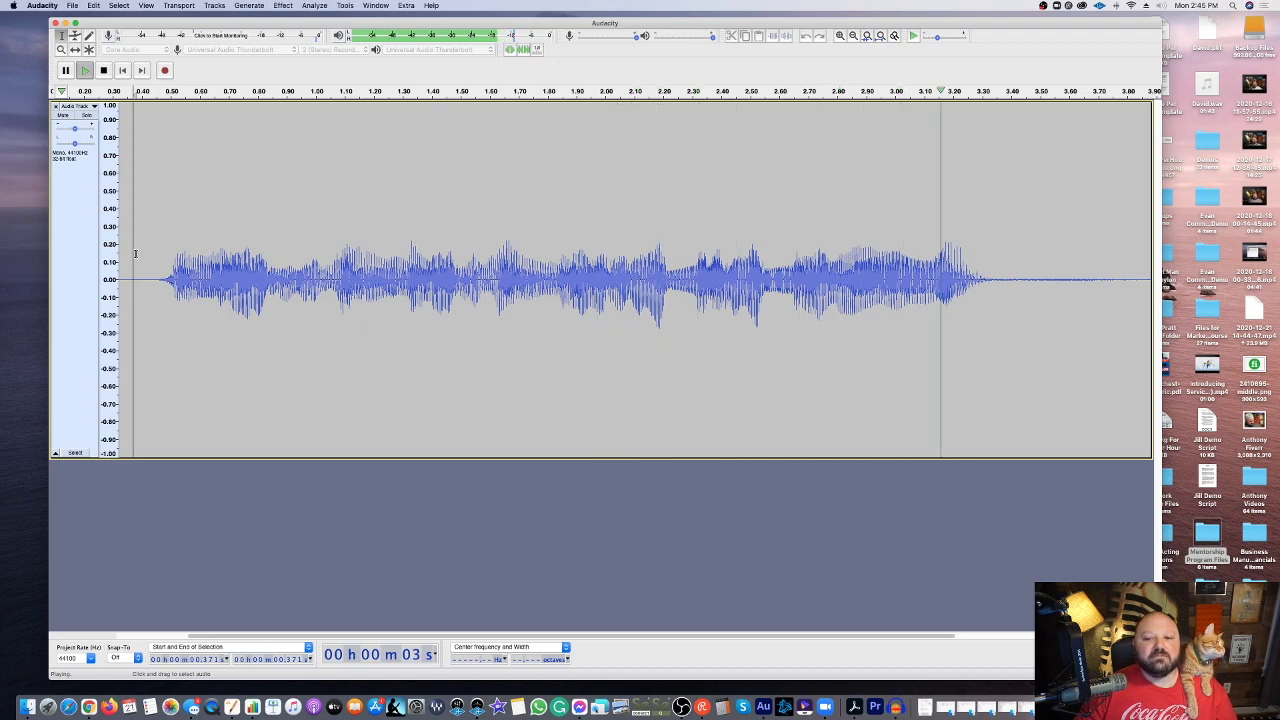
key("space")
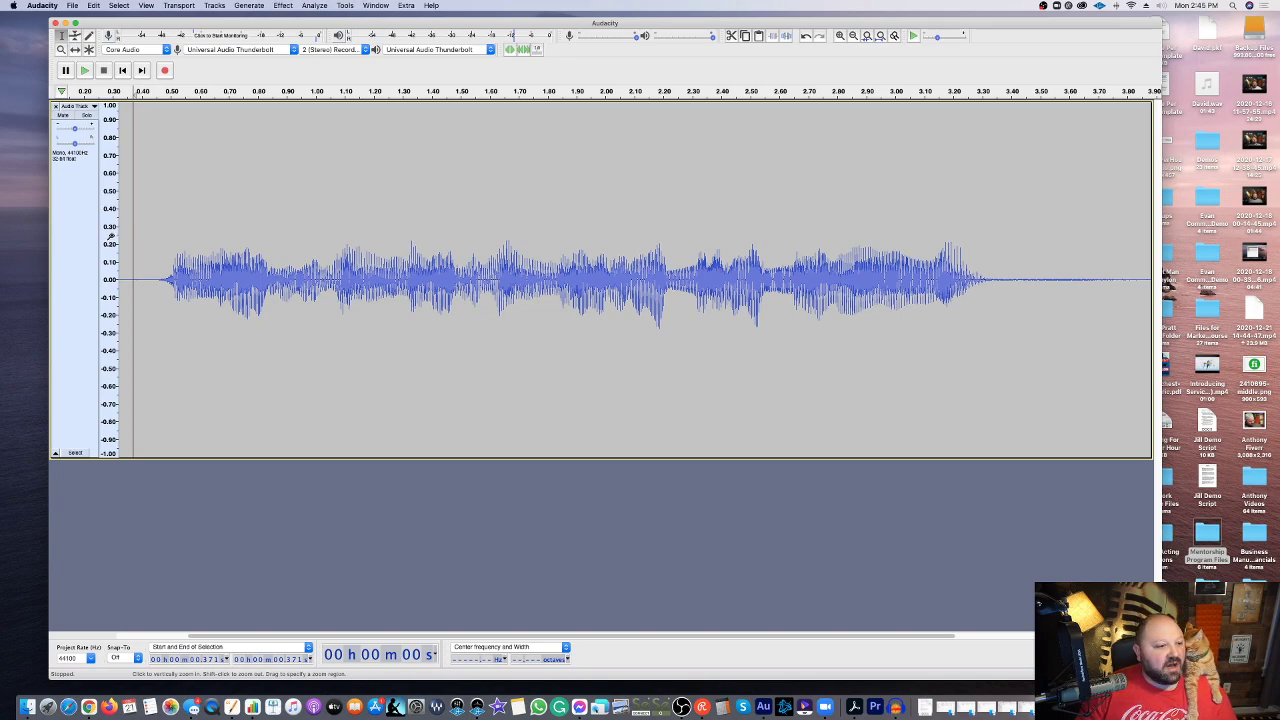
Step: Switch the track's vertical scale to dB and display its spectrogram and waveform together in Multi-view
right_click(111, 237)
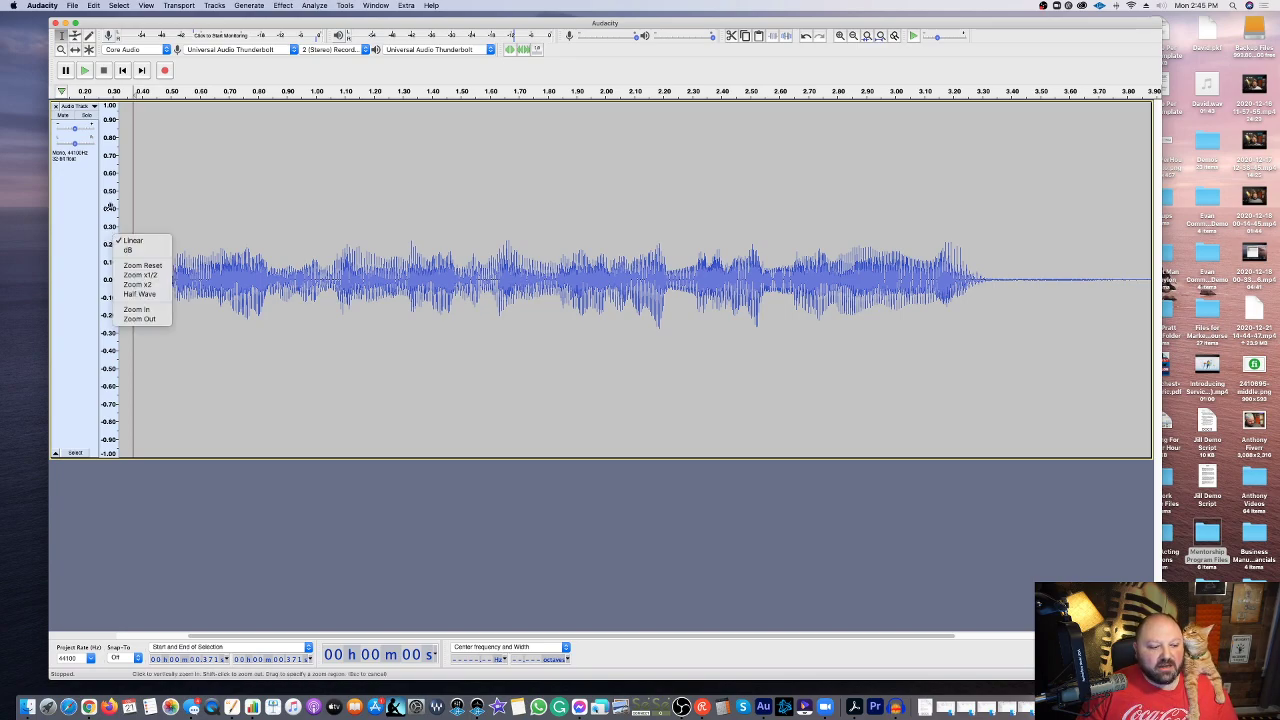
left_click(120, 249)
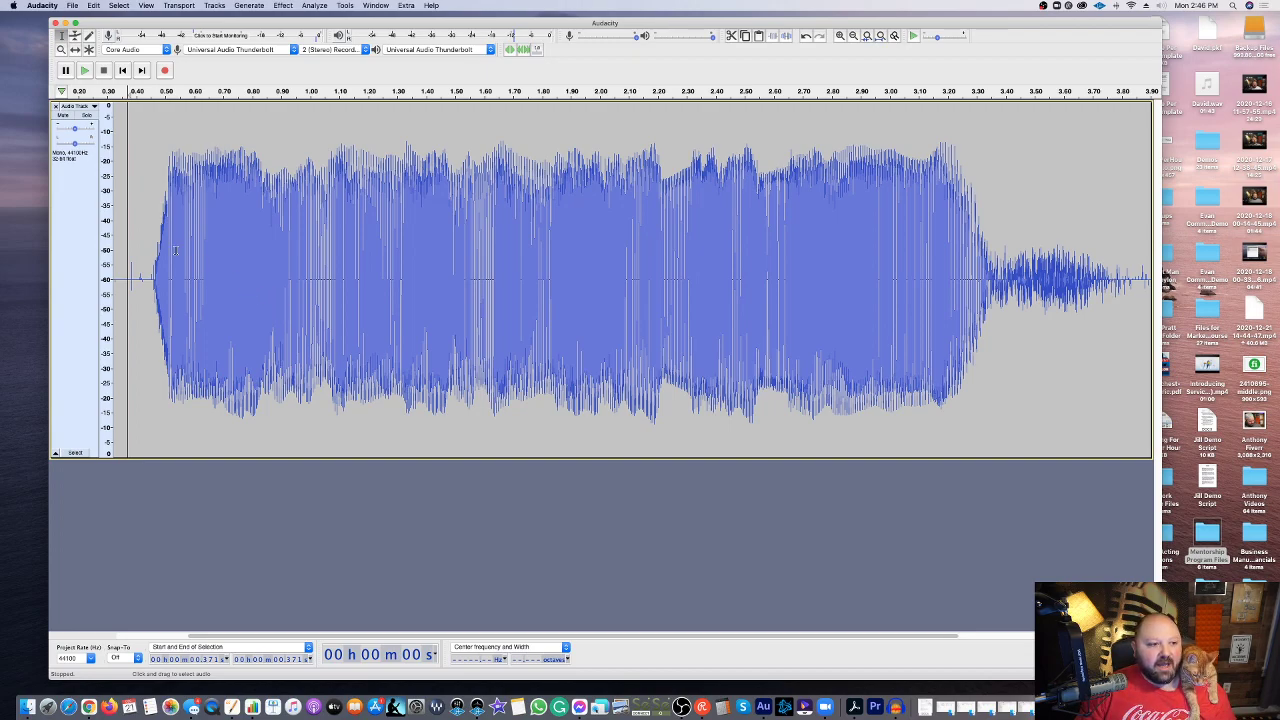
left_click(76, 106)
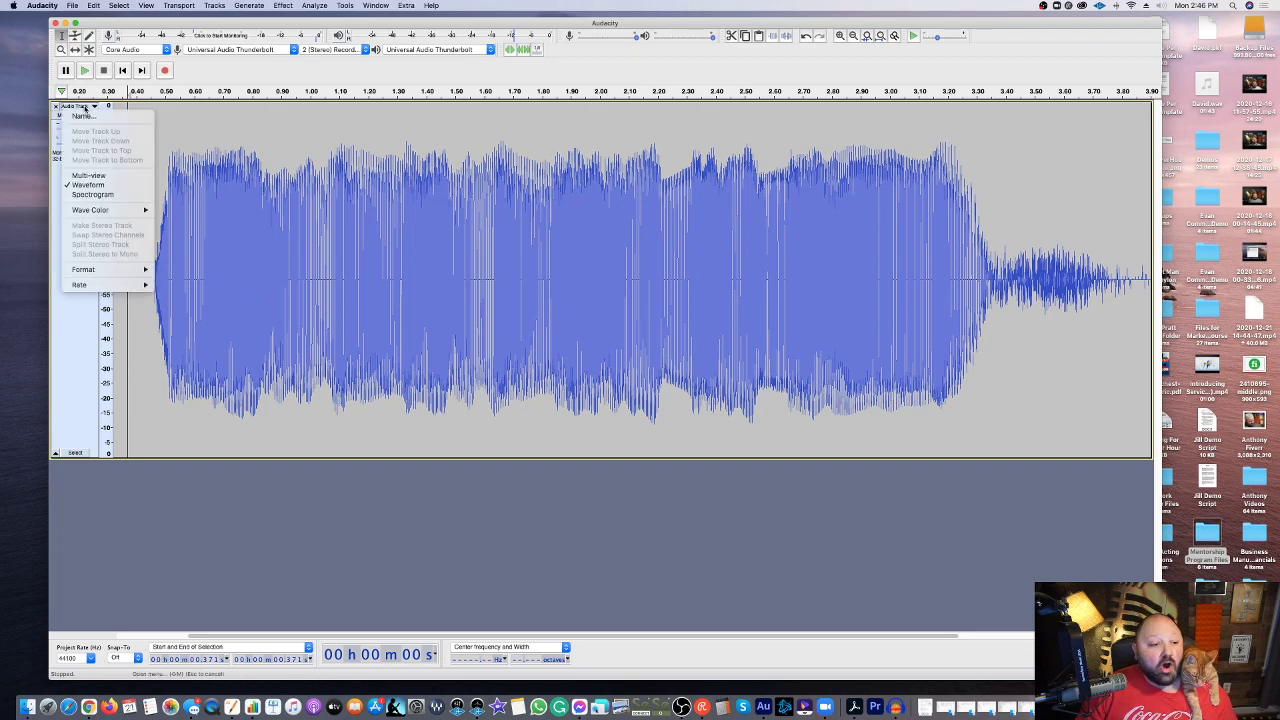
left_click(92, 194)
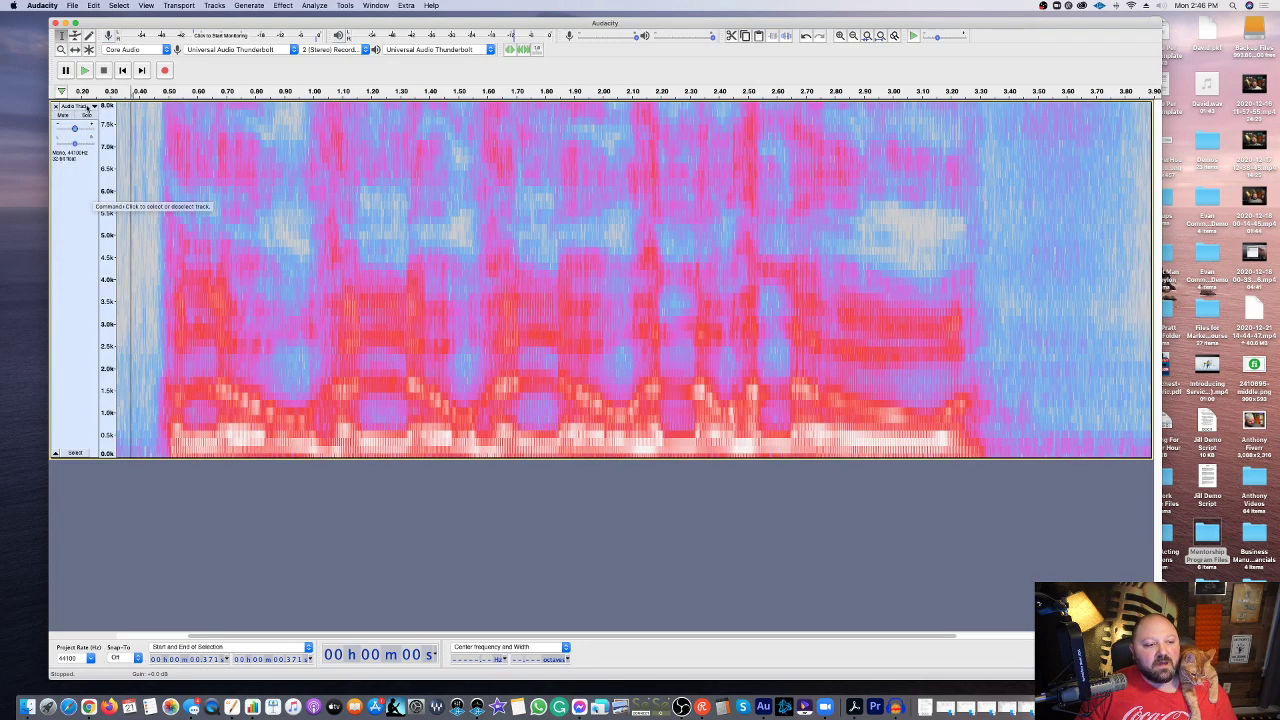
left_click(76, 106)
left_click(88, 175)
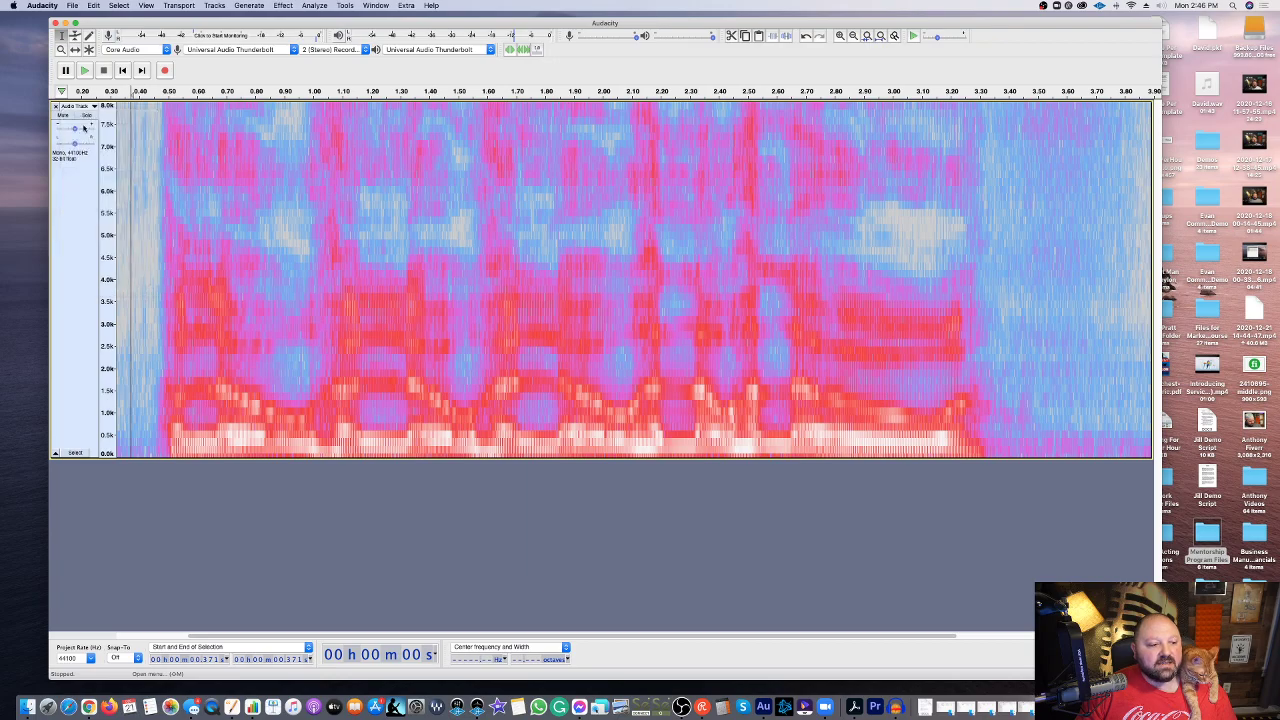
left_click(76, 106)
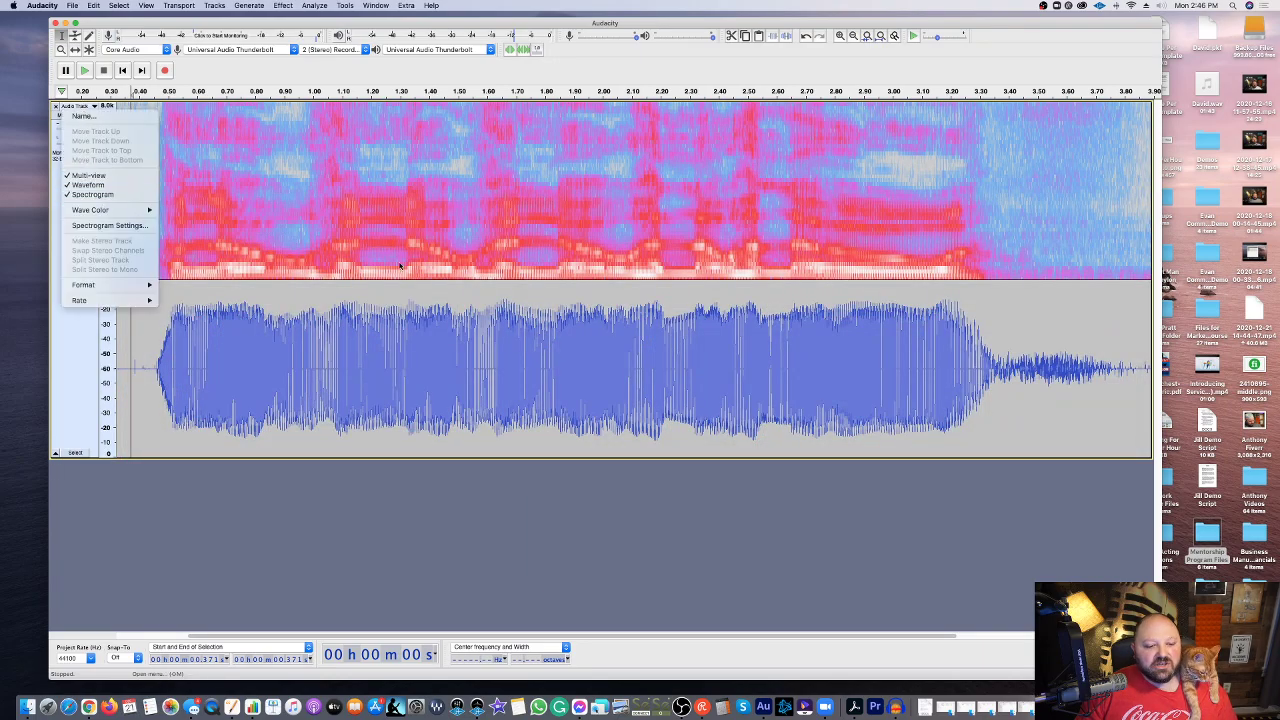
left_click(412, 316)
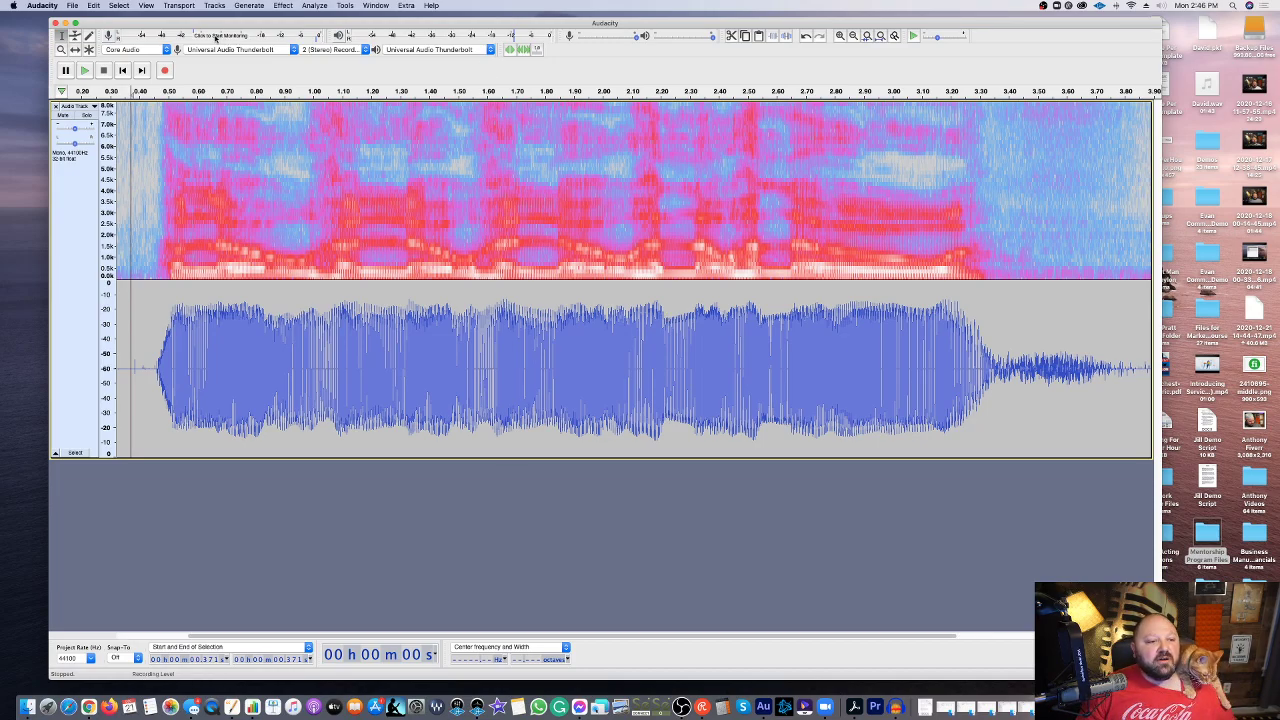
Step: Start monitoring the recording input level
left_click(215, 37)
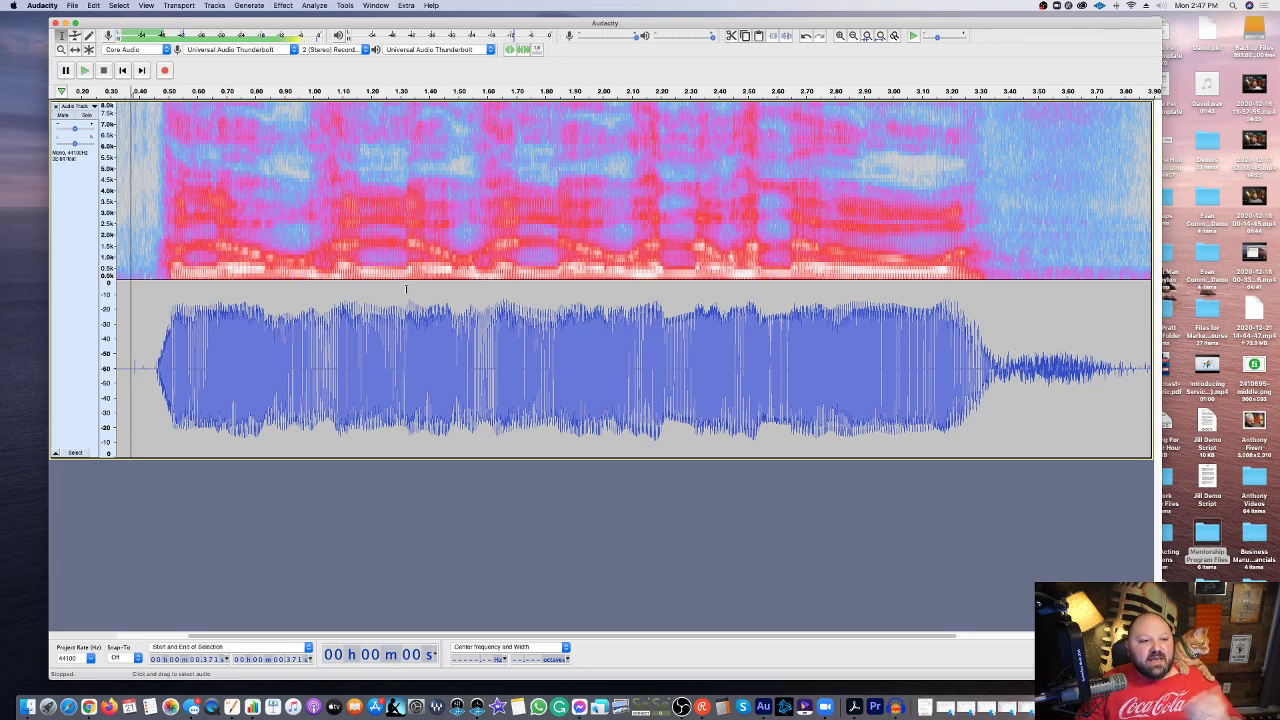
Step: Select the whole track, look at the mixing commands available for it, and clear the selection
left_click(347, 316)
left_click(353, 327)
key("super+shift+a")
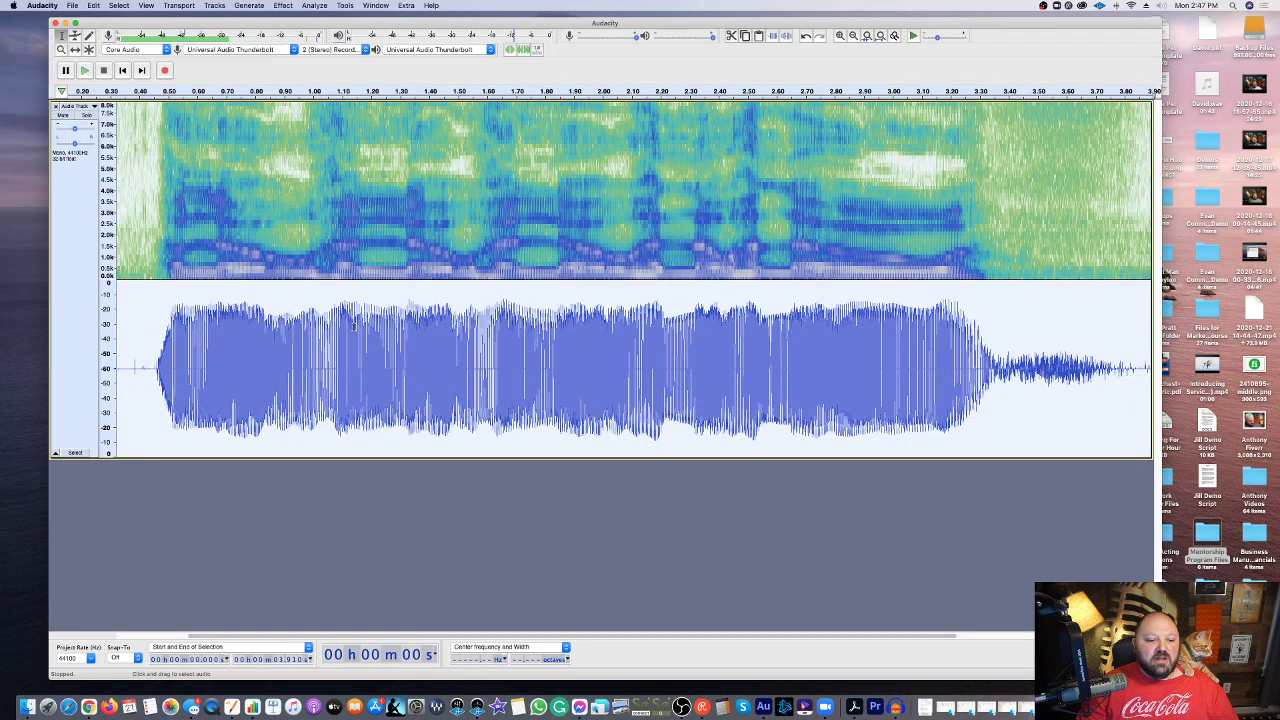
left_click(216, 6)
mouse_move(242, 34)
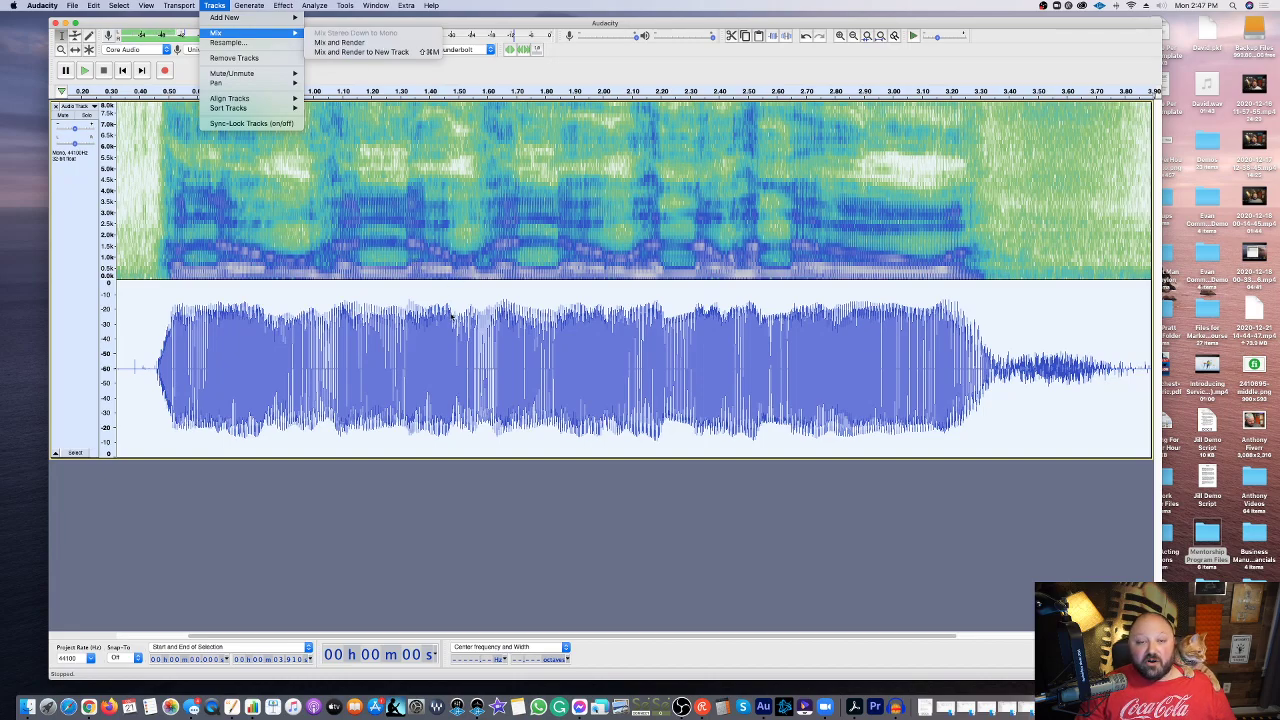
left_click(450, 361)
left_click(340, 360)
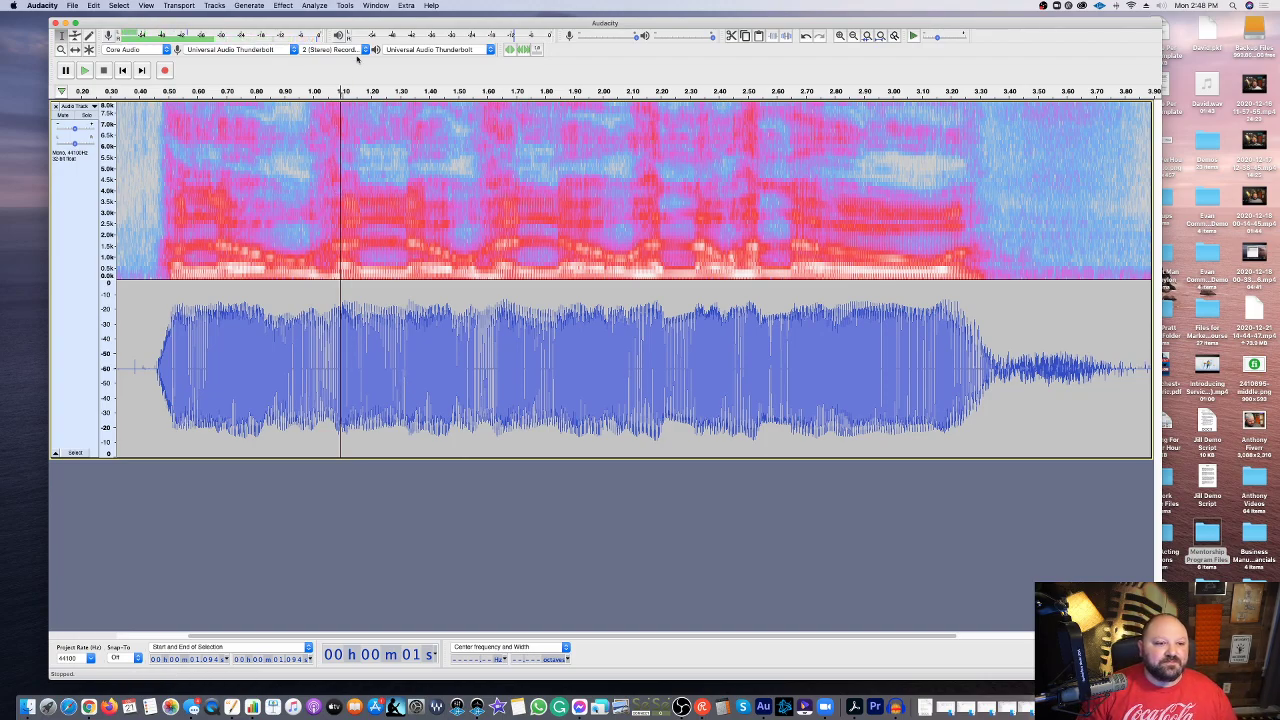
Step: Open the macro manager and review the commands and parameters of the second test macro
left_click(347, 5)
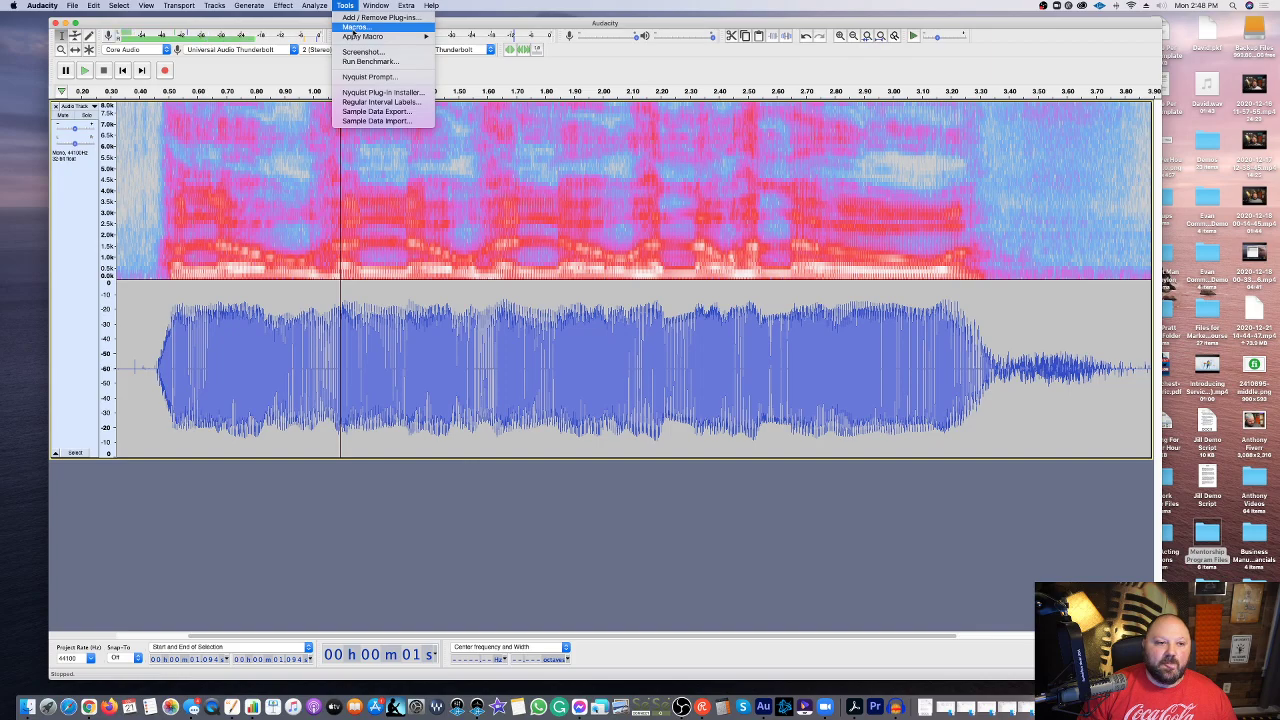
left_click(355, 27)
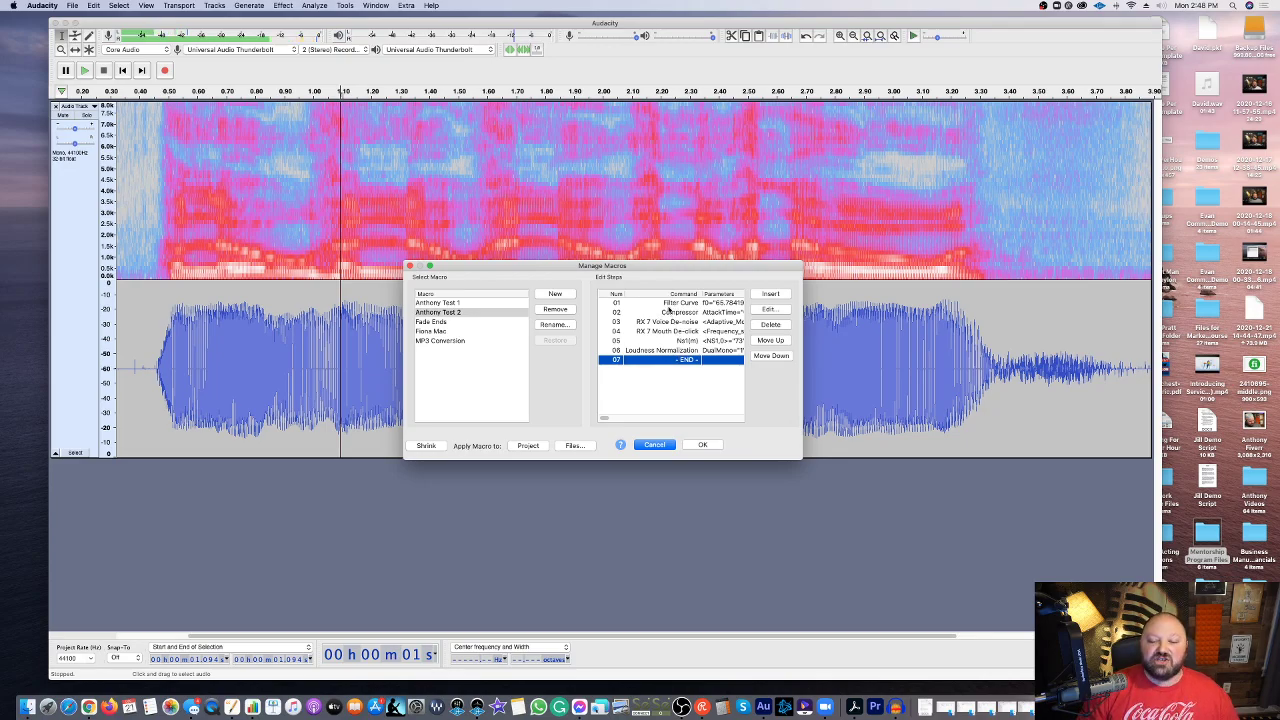
scroll(671, 328, "right", 2)
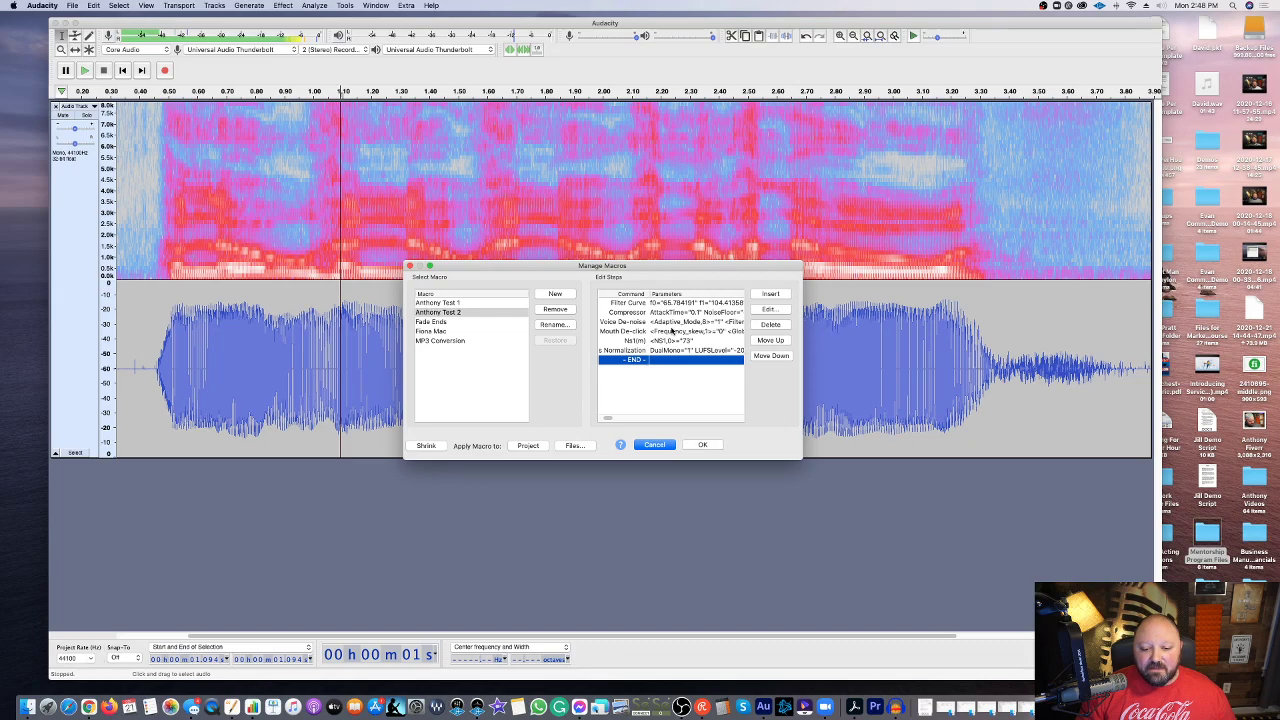
scroll(672, 330, "left", 2)
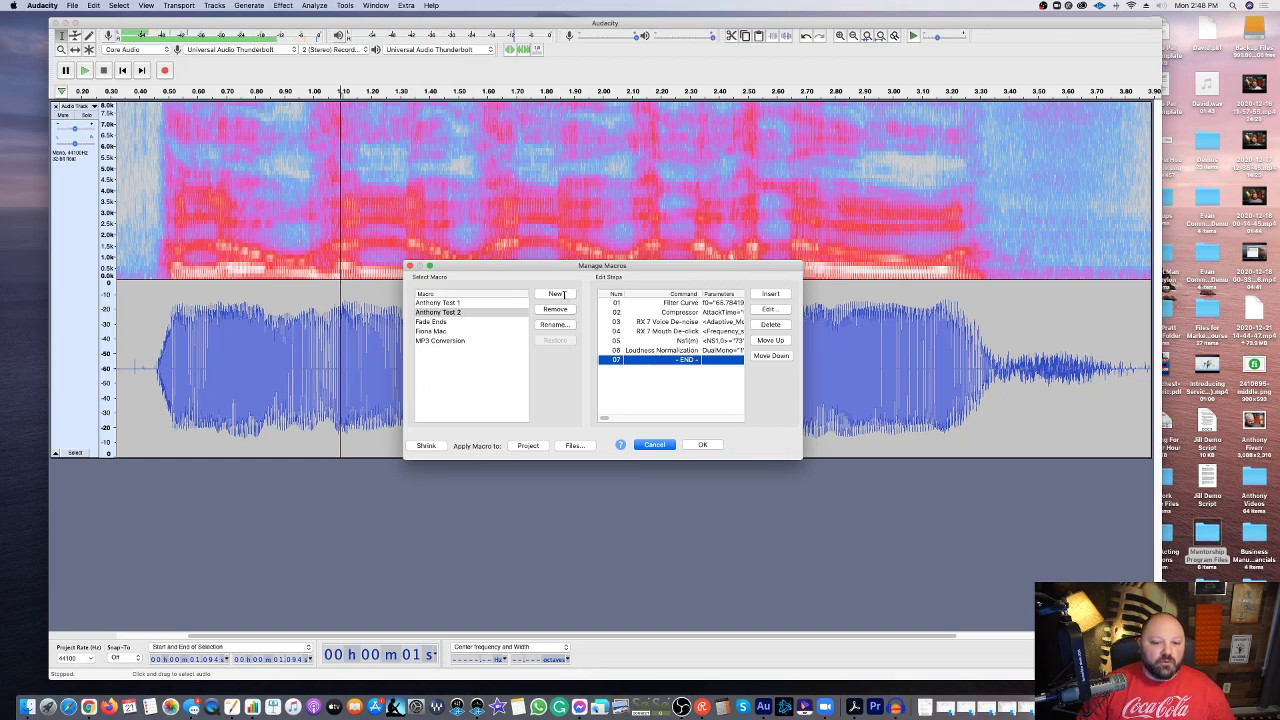
Step: Create a new macro named with the same first name as the existing test macros, followed by "Test 3"
left_click(563, 294)
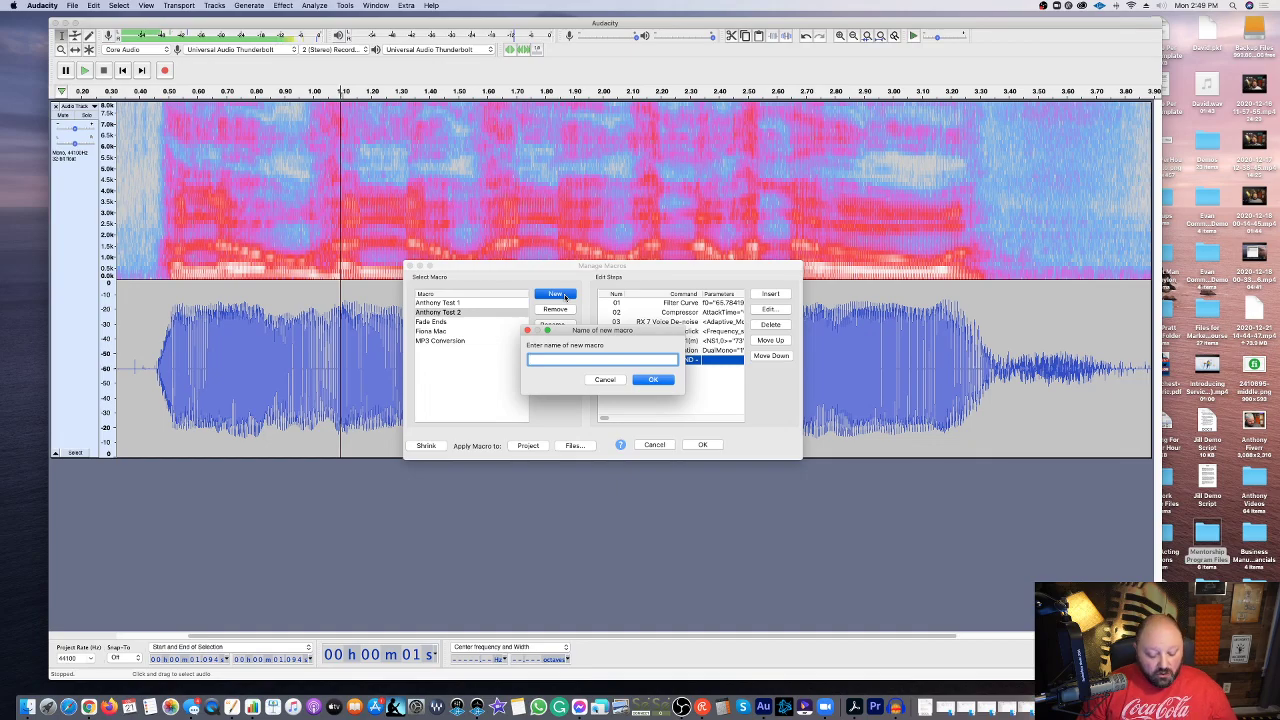
type("Anthon")
key("BackSpace")
key("BackSpace")
key("BackSpace")
key("BackSpace")
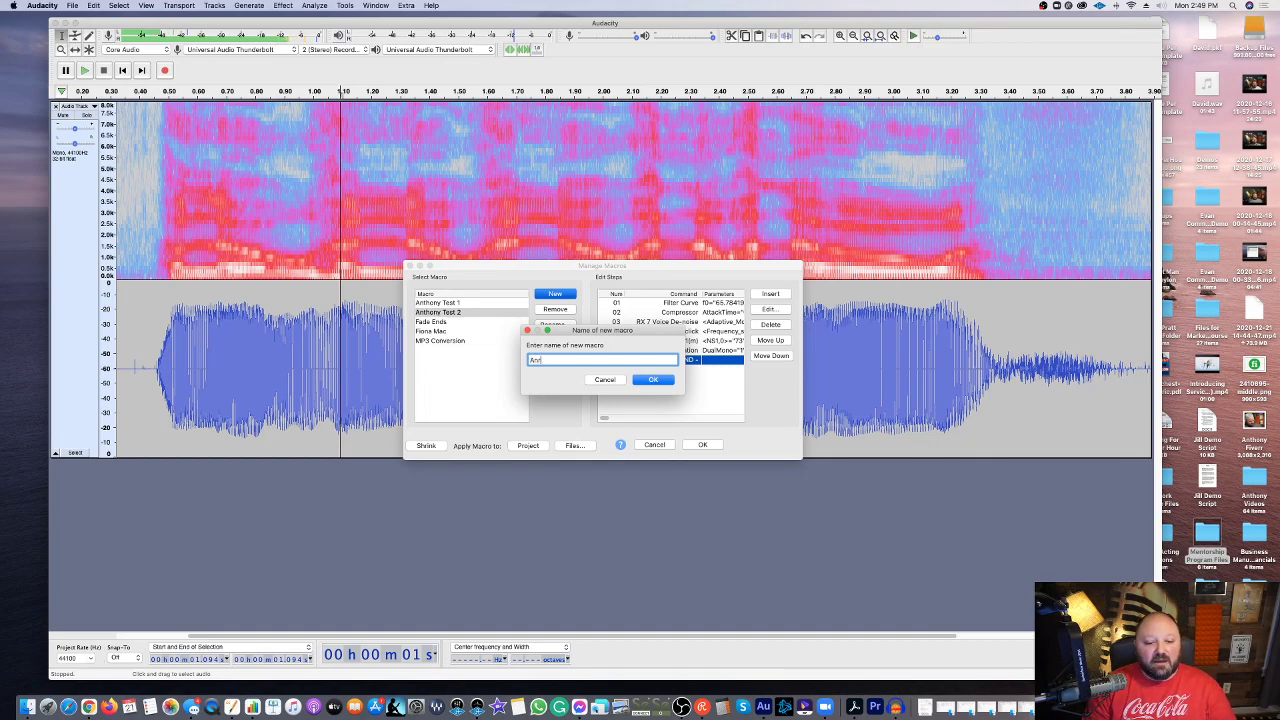
type("thony Test 3")
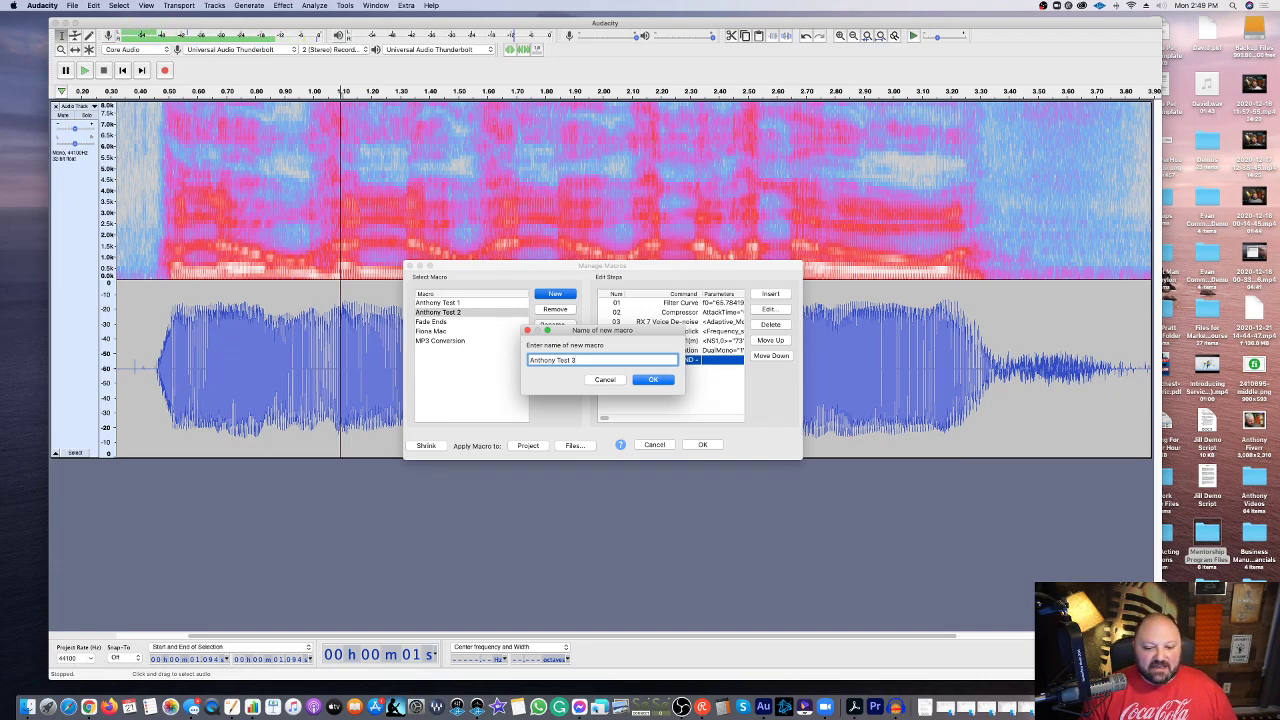
key("Return")
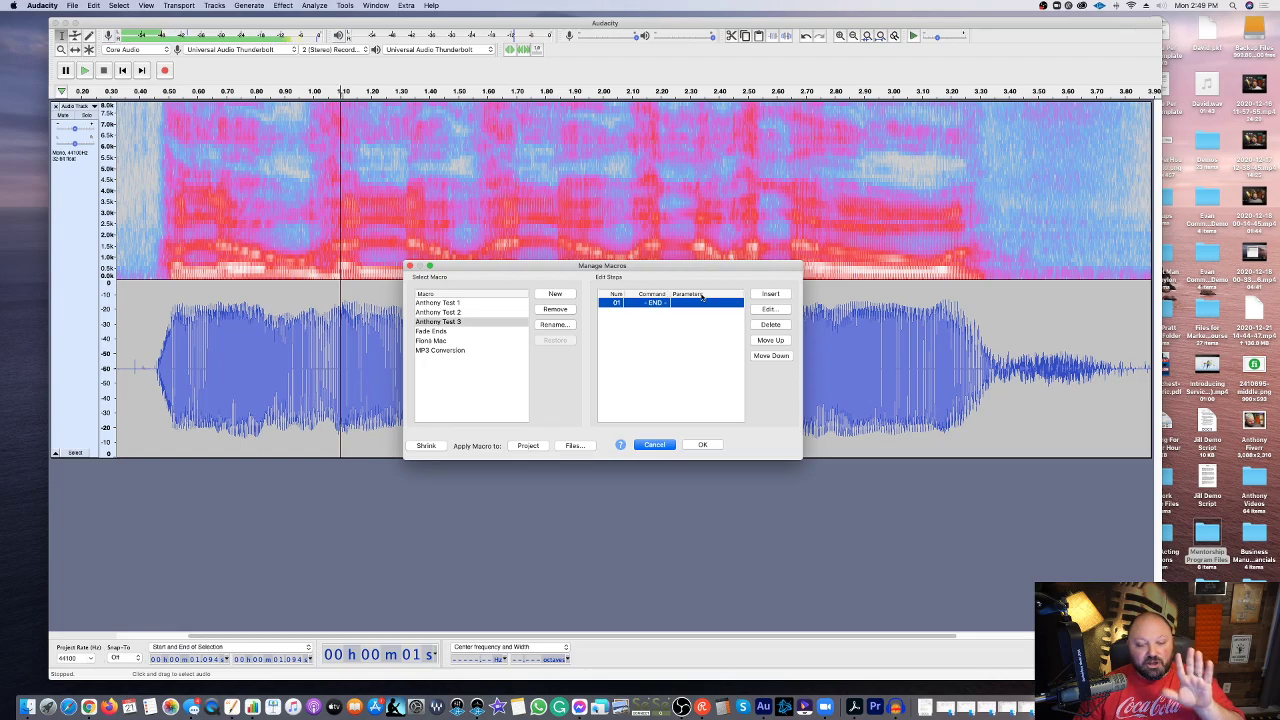
Step: Choose Filter Curve as the first command to insert into the new macro
left_click(768, 294)
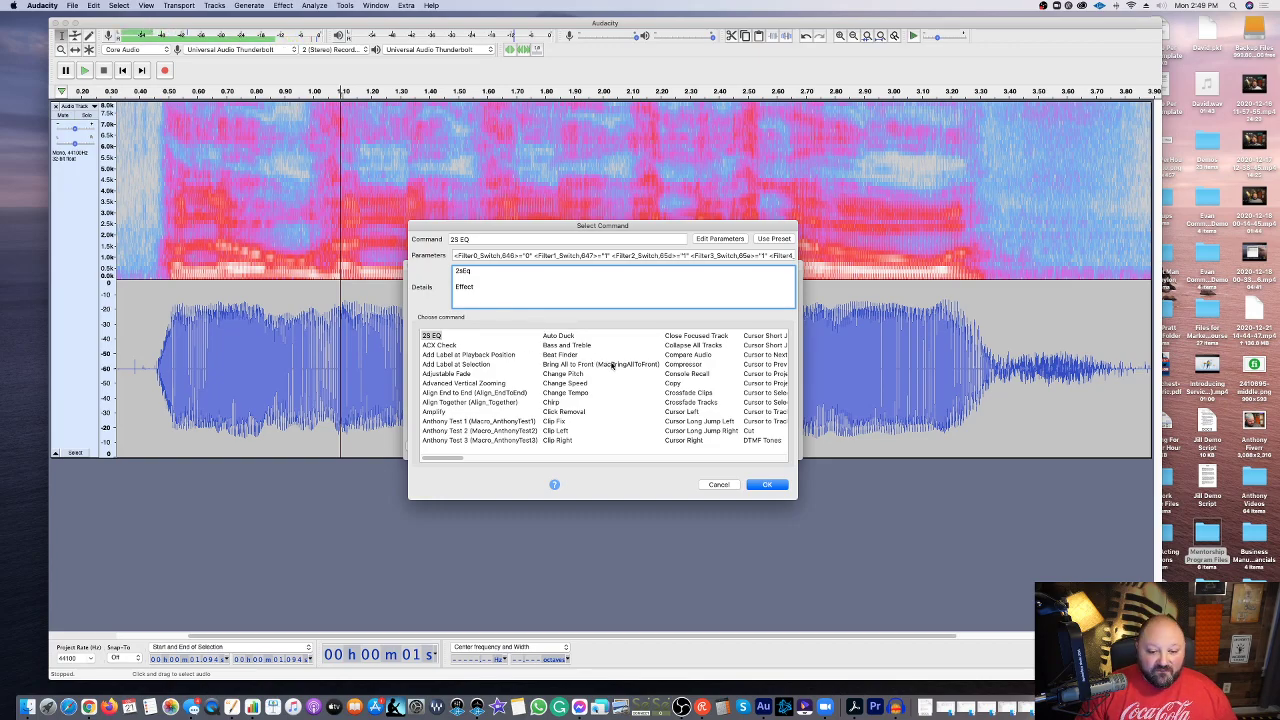
scroll(612, 366, "right", 10)
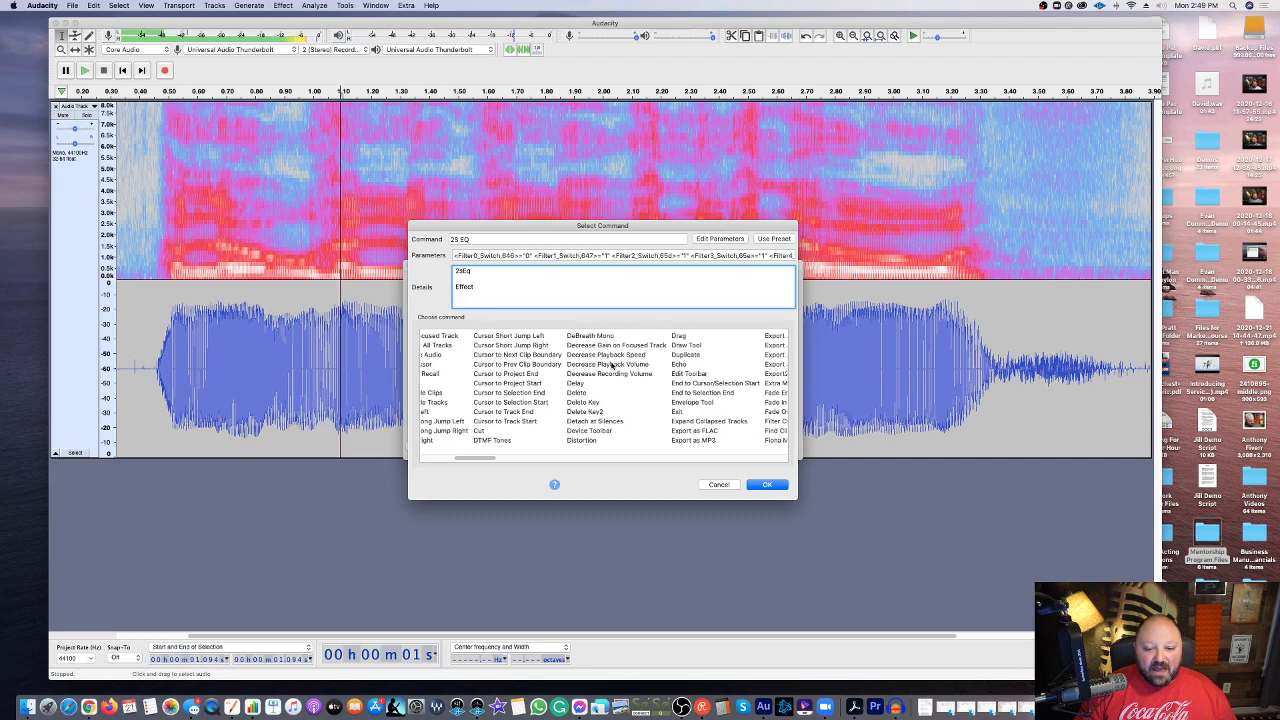
scroll(612, 366, "right", 5)
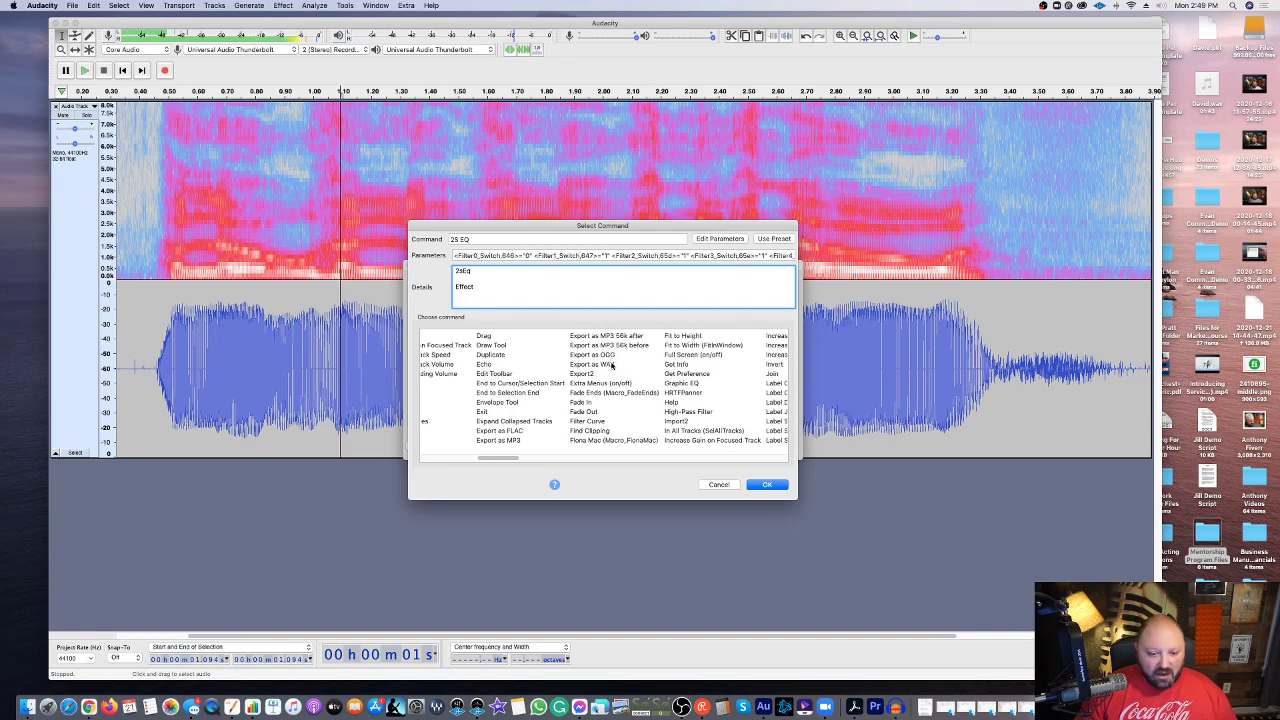
scroll(612, 366, "right", 2)
scroll(612, 366, "left", 3)
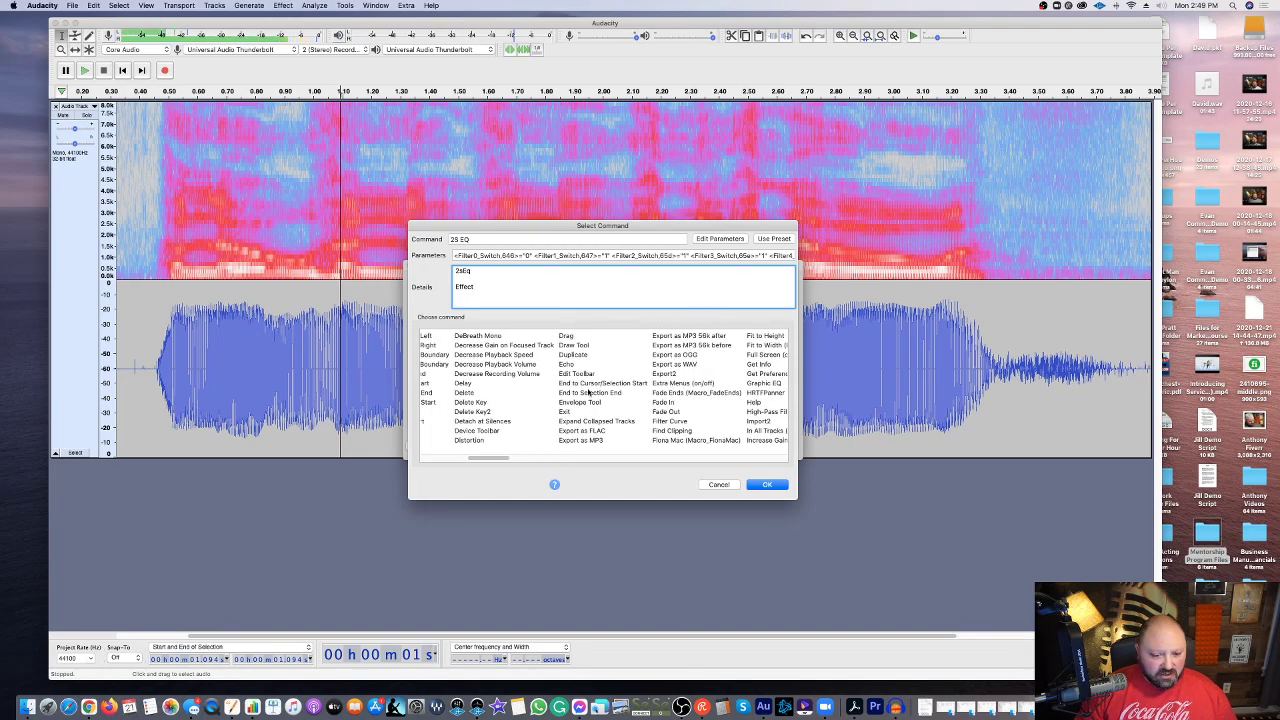
scroll(590, 390, "right", 4)
scroll(590, 392, "right", 3)
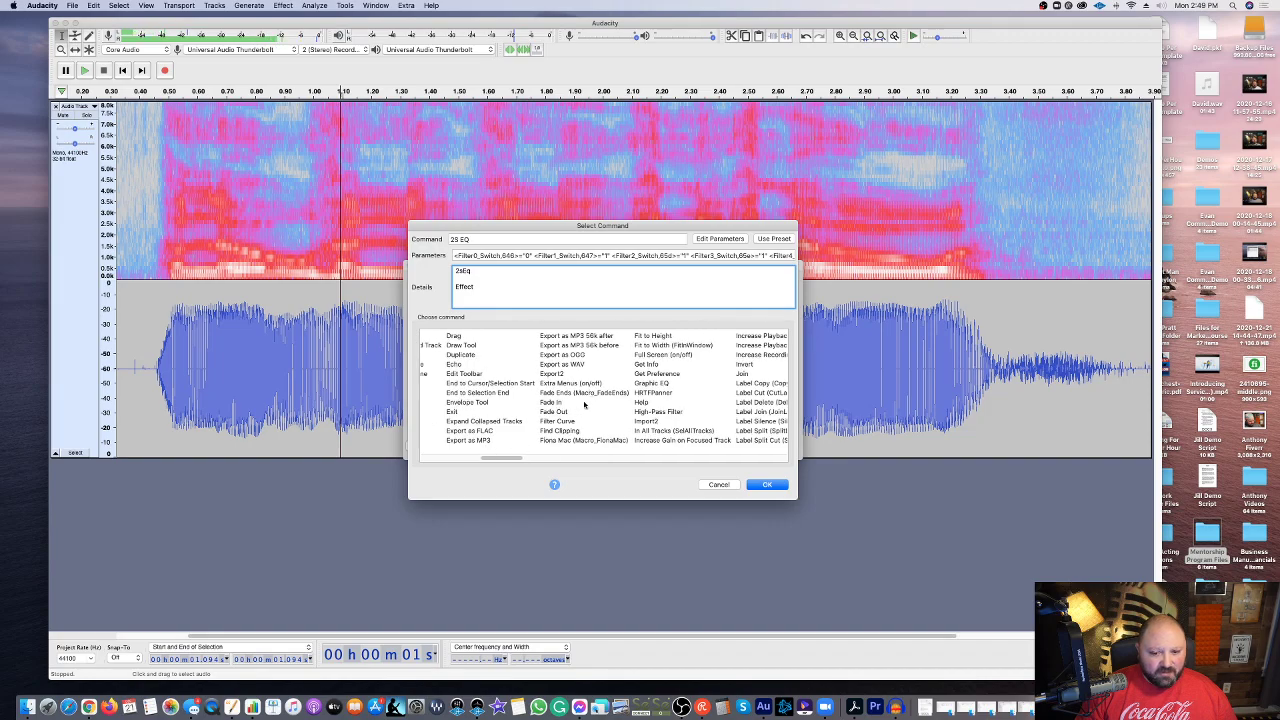
scroll(585, 404, "right", 8)
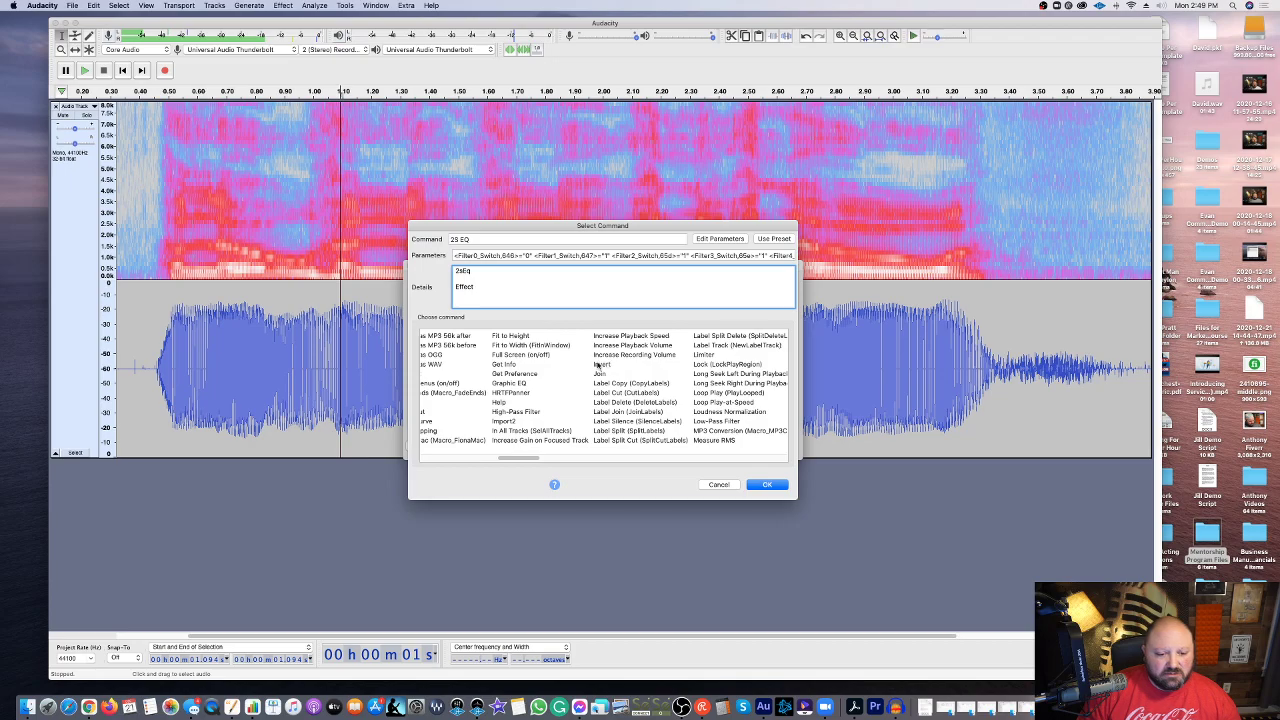
scroll(560, 405, "left", 8)
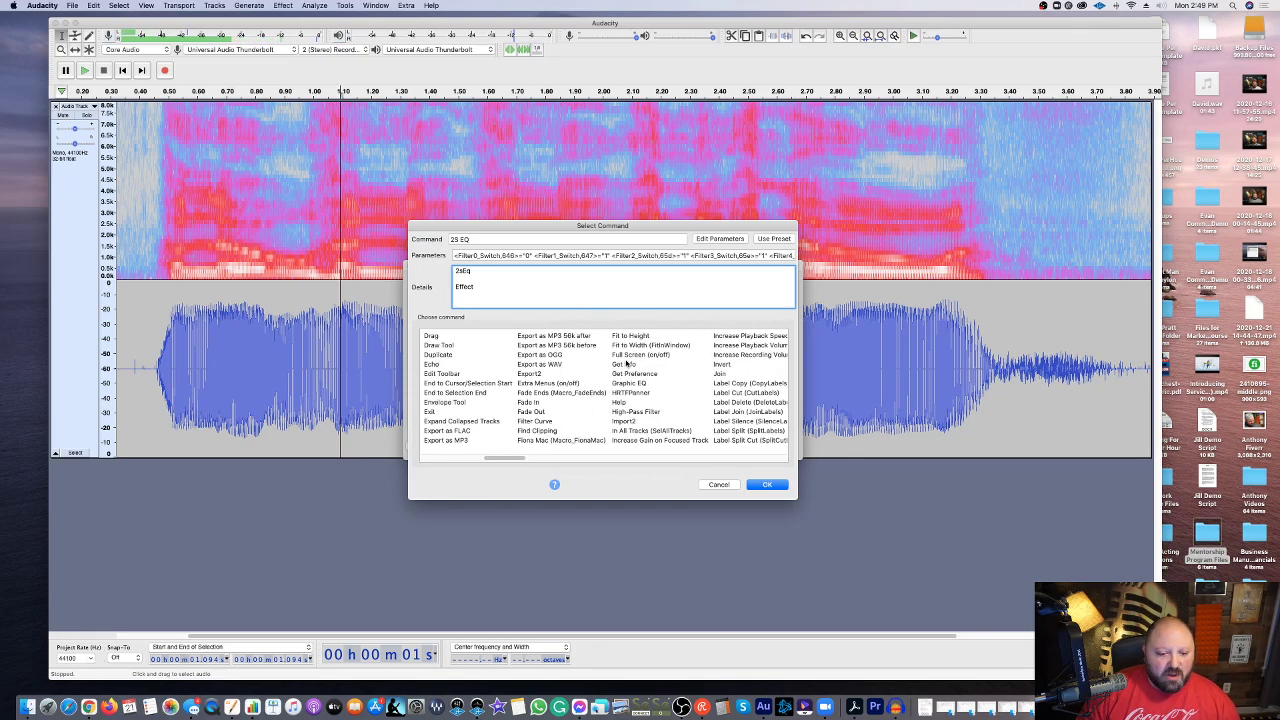
left_click(535, 421)
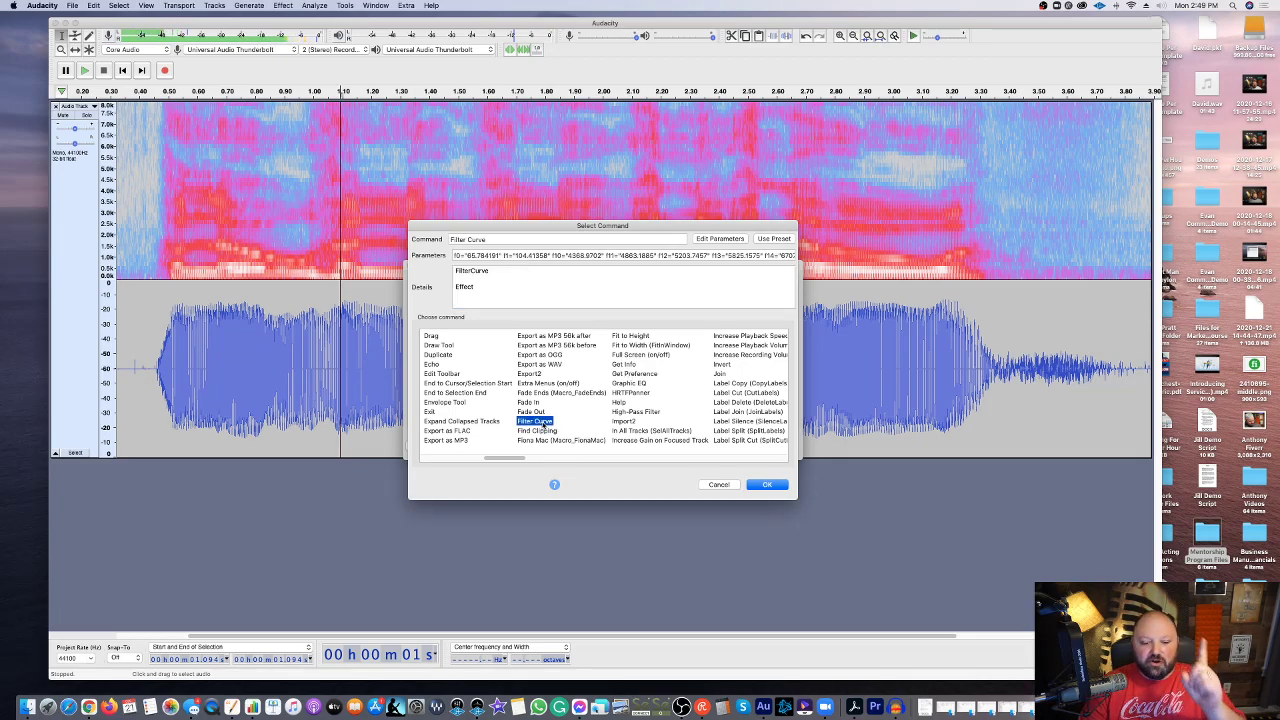
Step: Flatten the Filter Curve EQ and raise the highs from about 3000 Hz upward to a boost of about 12 dB
left_click(712, 240)
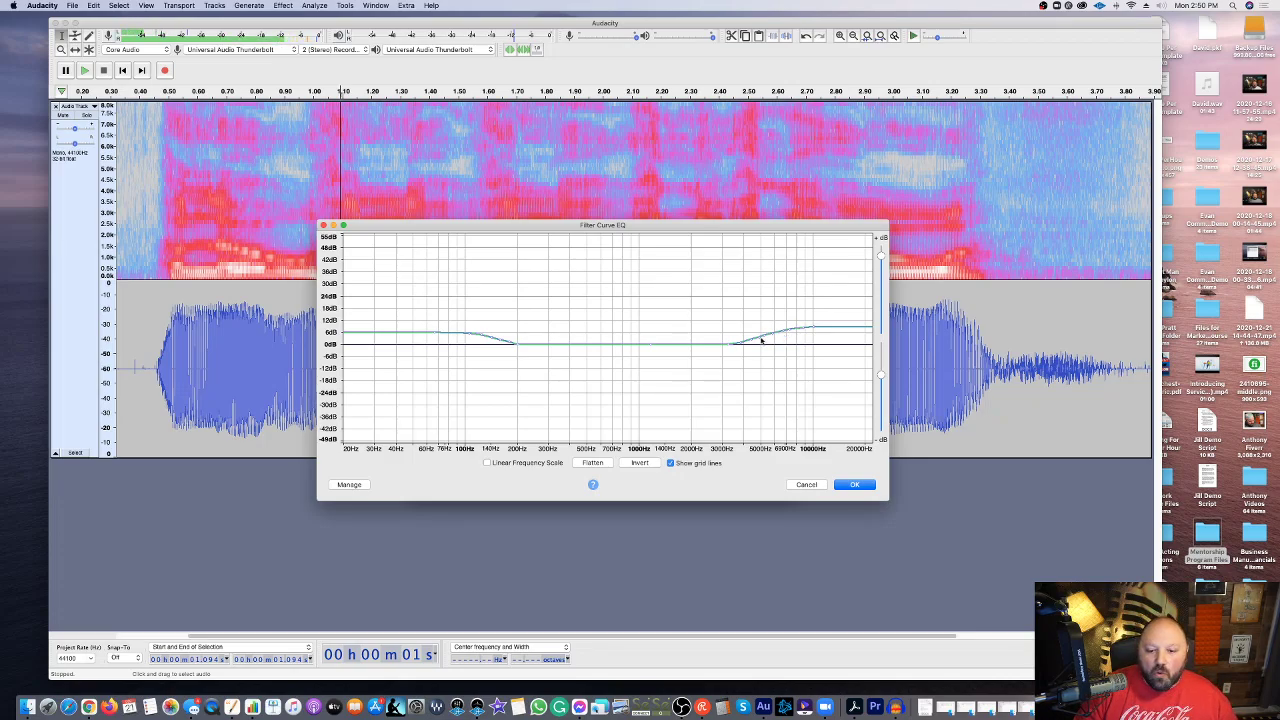
left_click(590, 464)
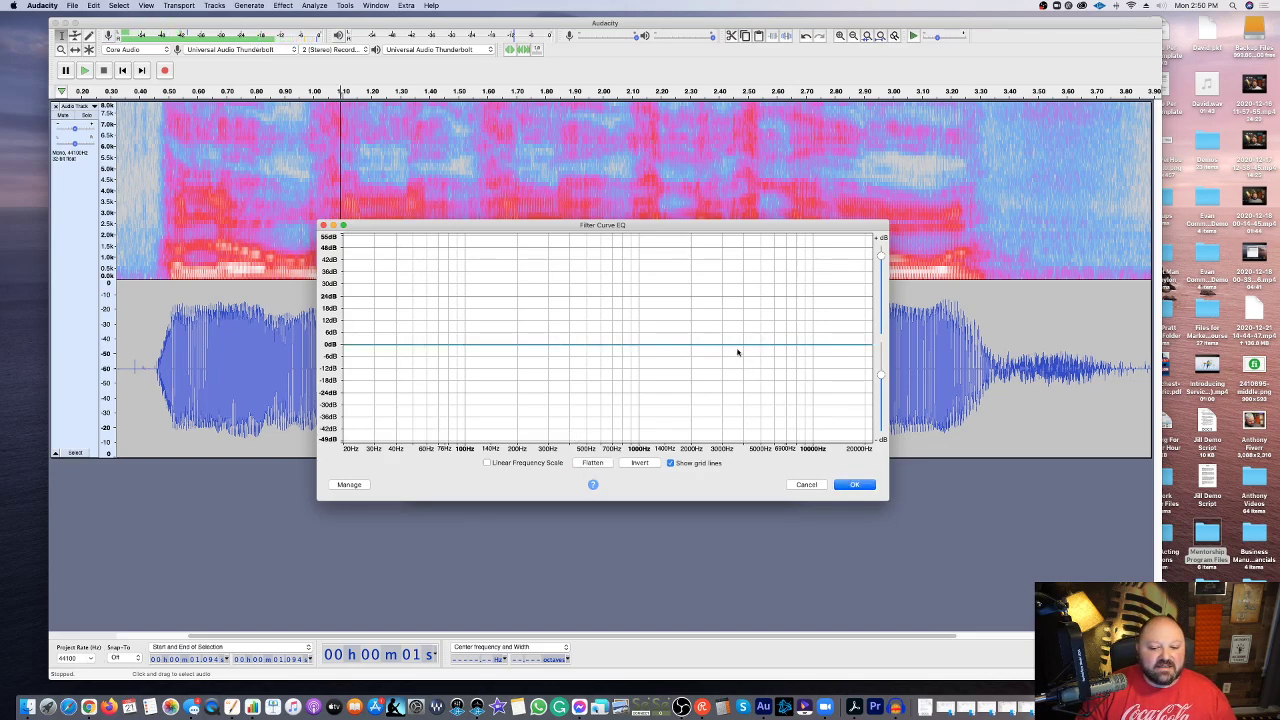
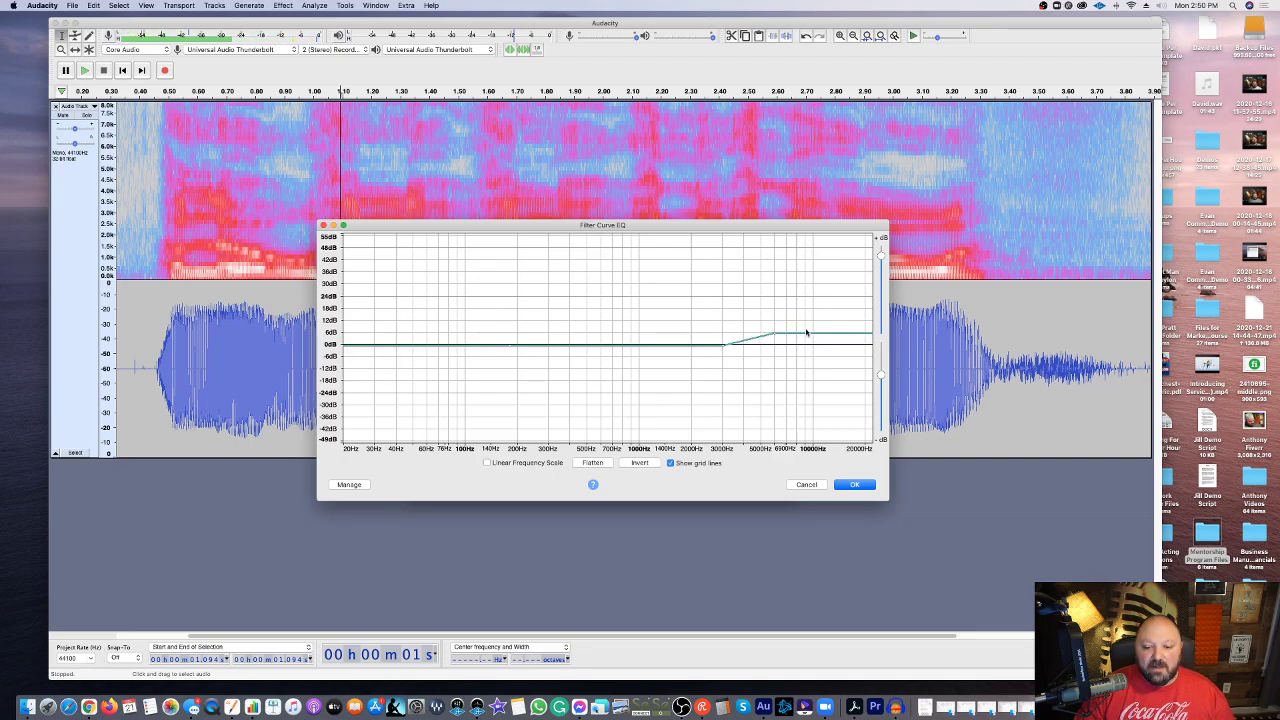
left_click_drag(813, 335, 806, 325)
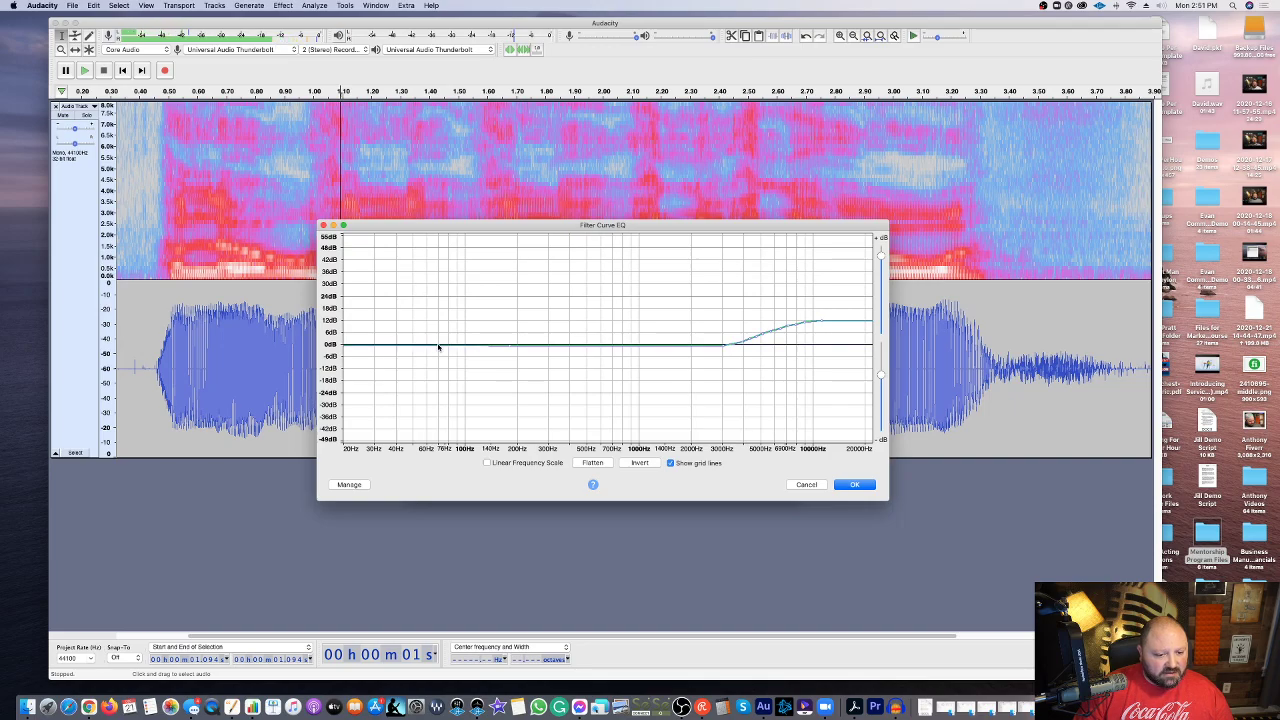
Step: Boost the lows below about 200 Hz to roughly 8 dB and add the Filter Curve command to the macro
left_click_drag(438, 346, 439, 335)
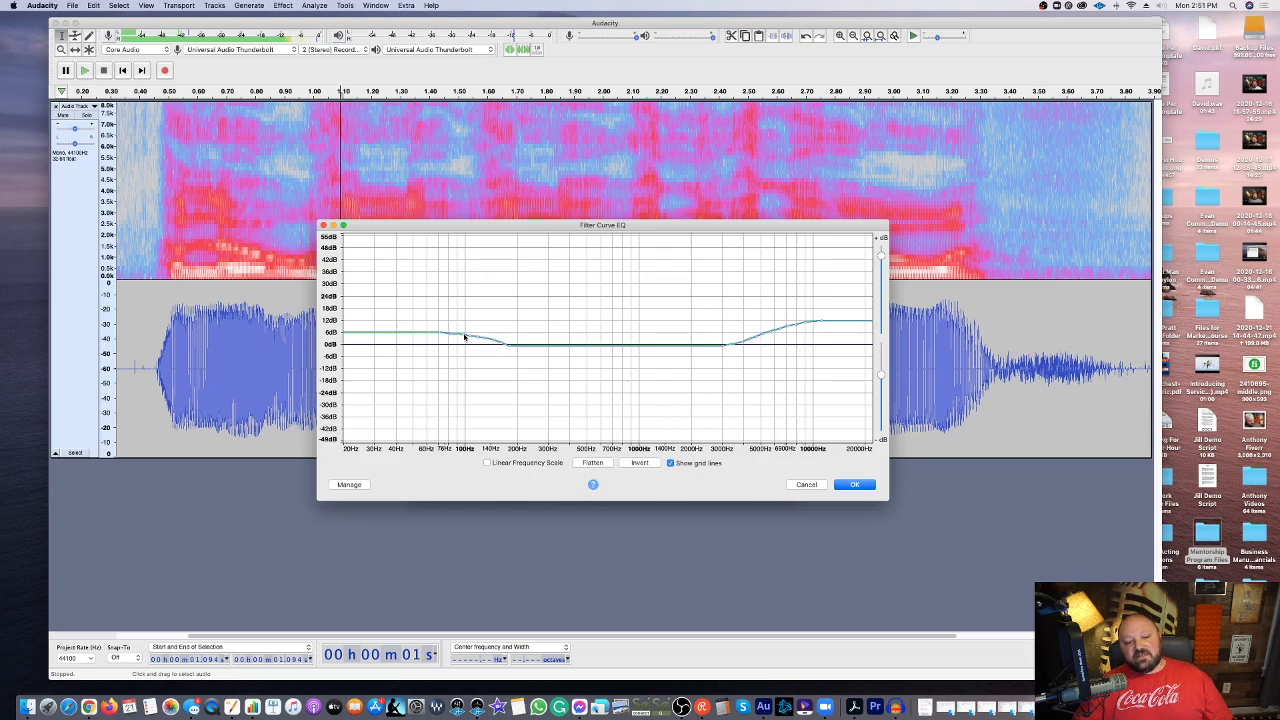
mouse_move(451, 335)
left_mouse_down()
mouse_move(437, 331)
mouse_move(469, 337)
left_mouse_up()
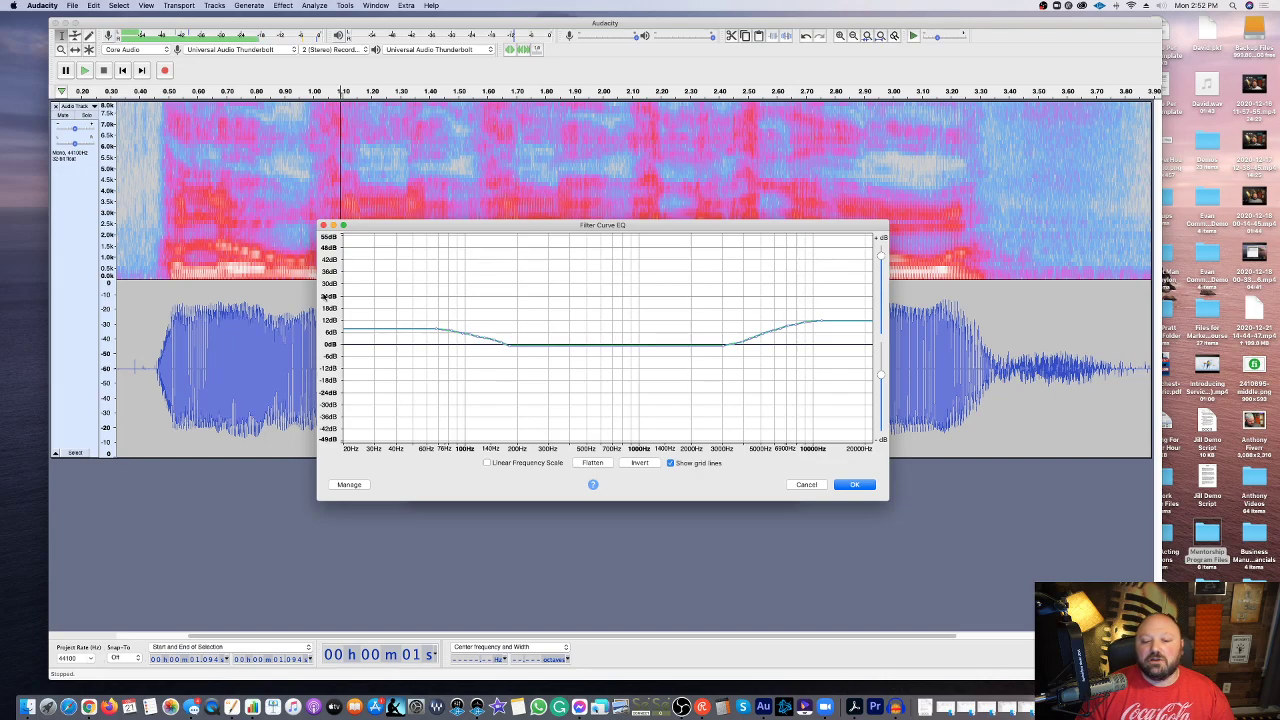
left_click(854, 484)
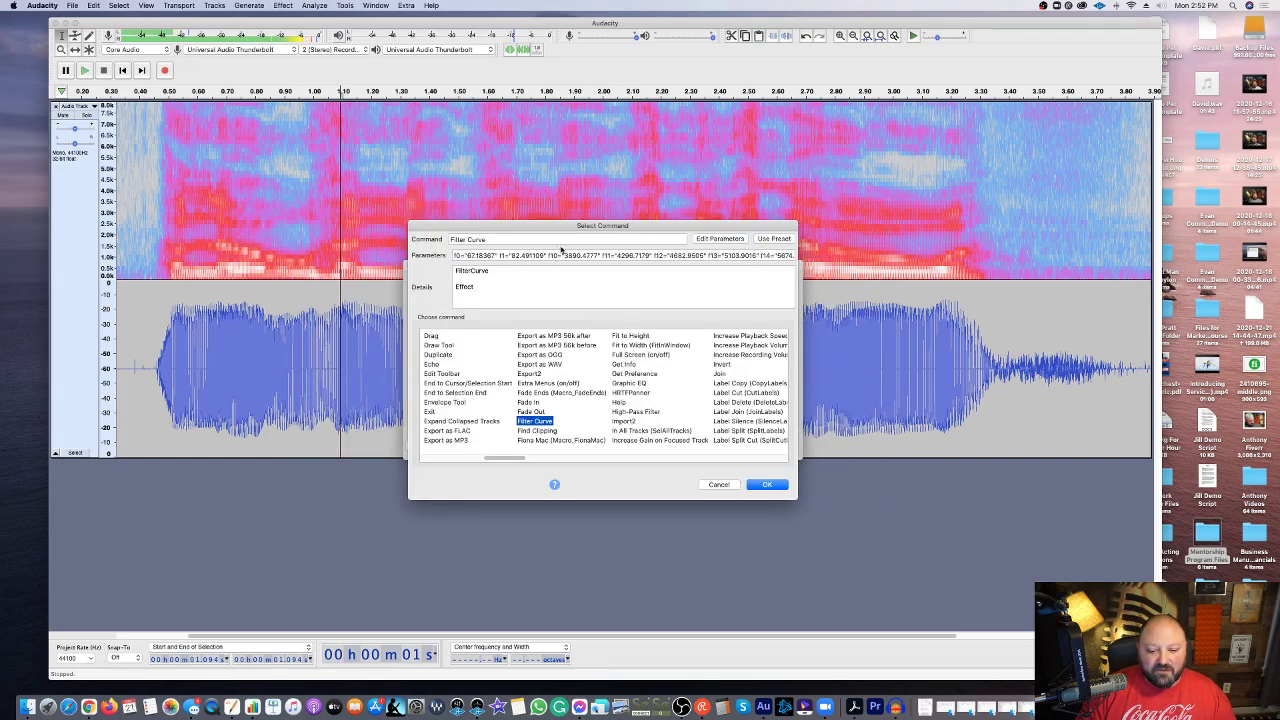
left_click(766, 484)
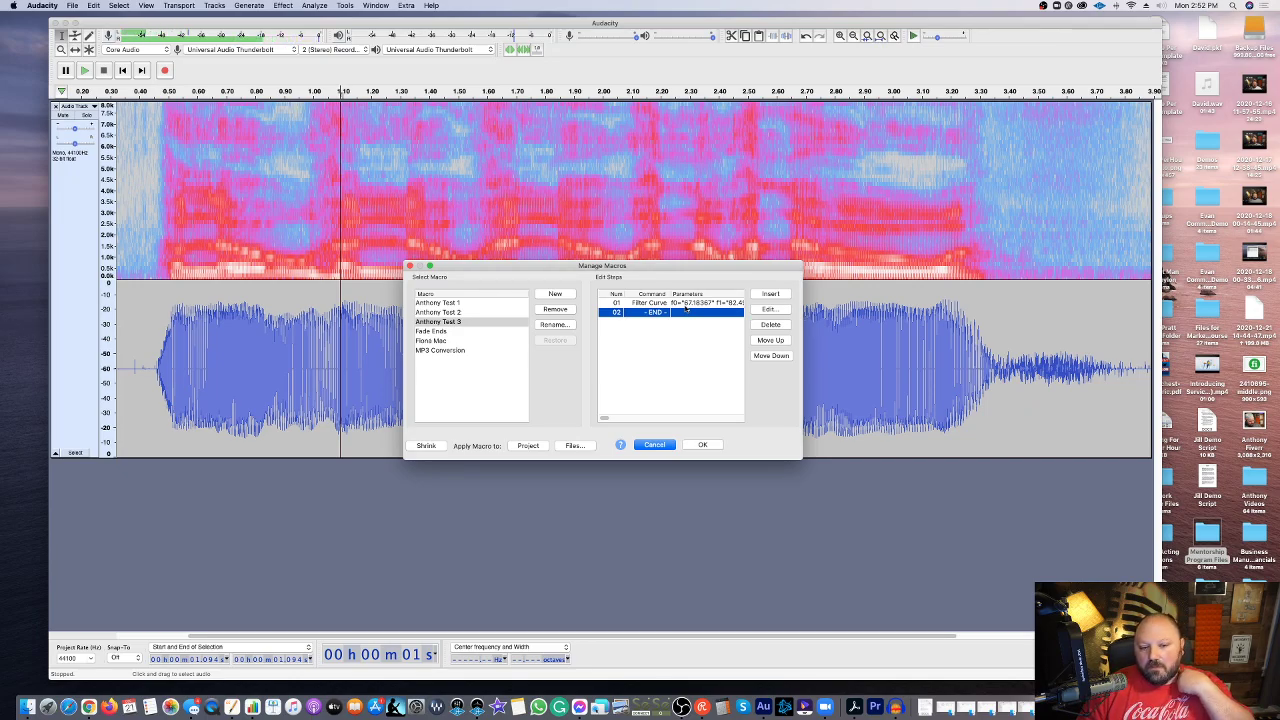
Step: Insert a Compressor command with a -10 dB threshold, a 2.5:1 ratio and compression based on peaks
left_click(766, 294)
key("Tab")
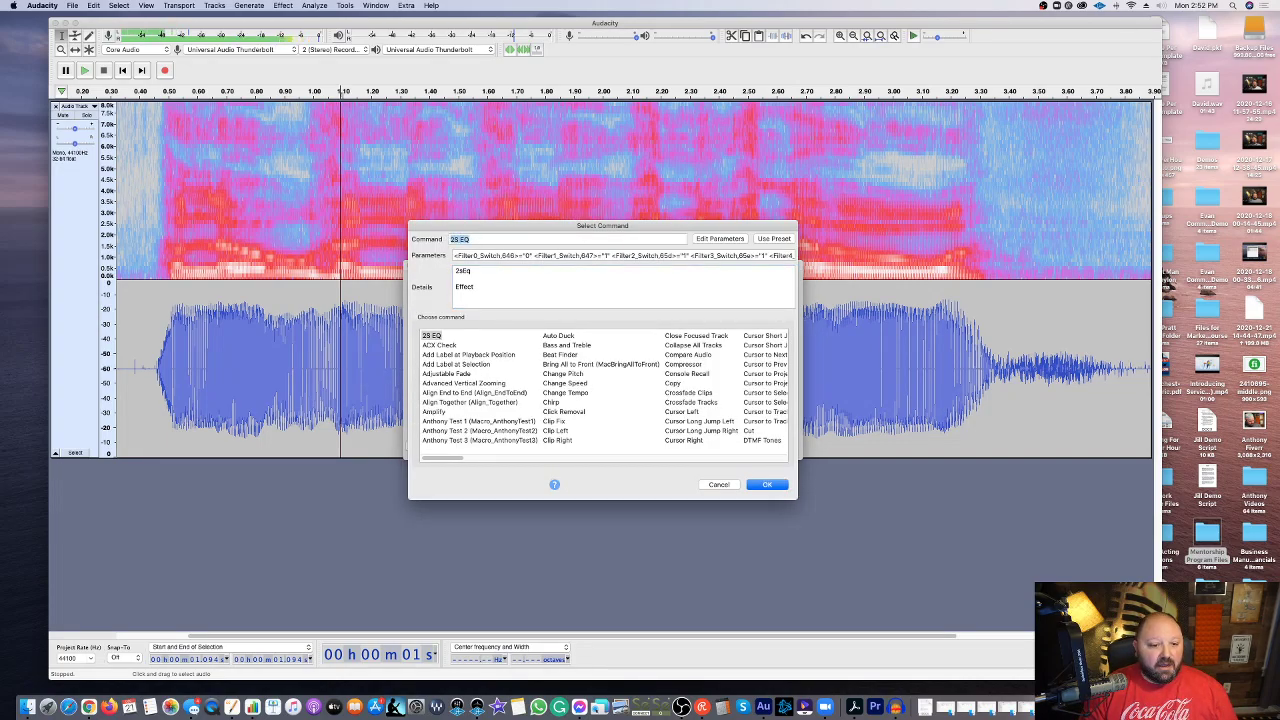
scroll(548, 372, "right", 3)
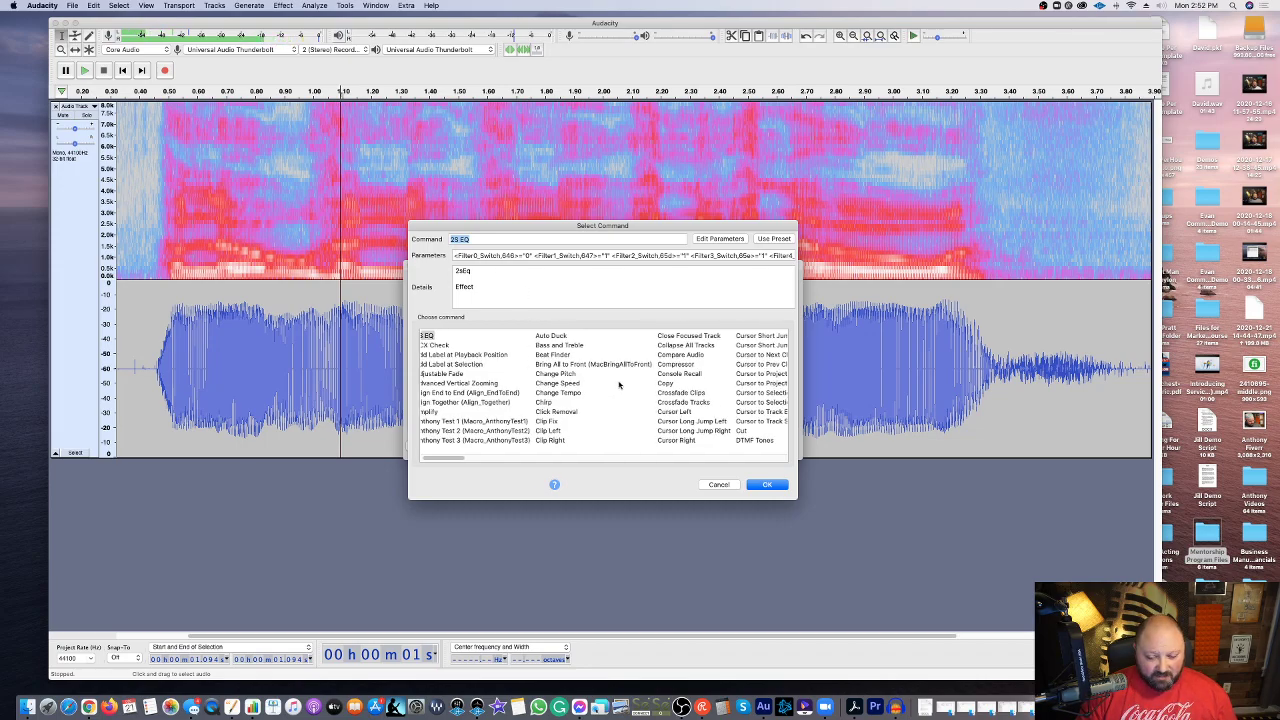
left_click(620, 365)
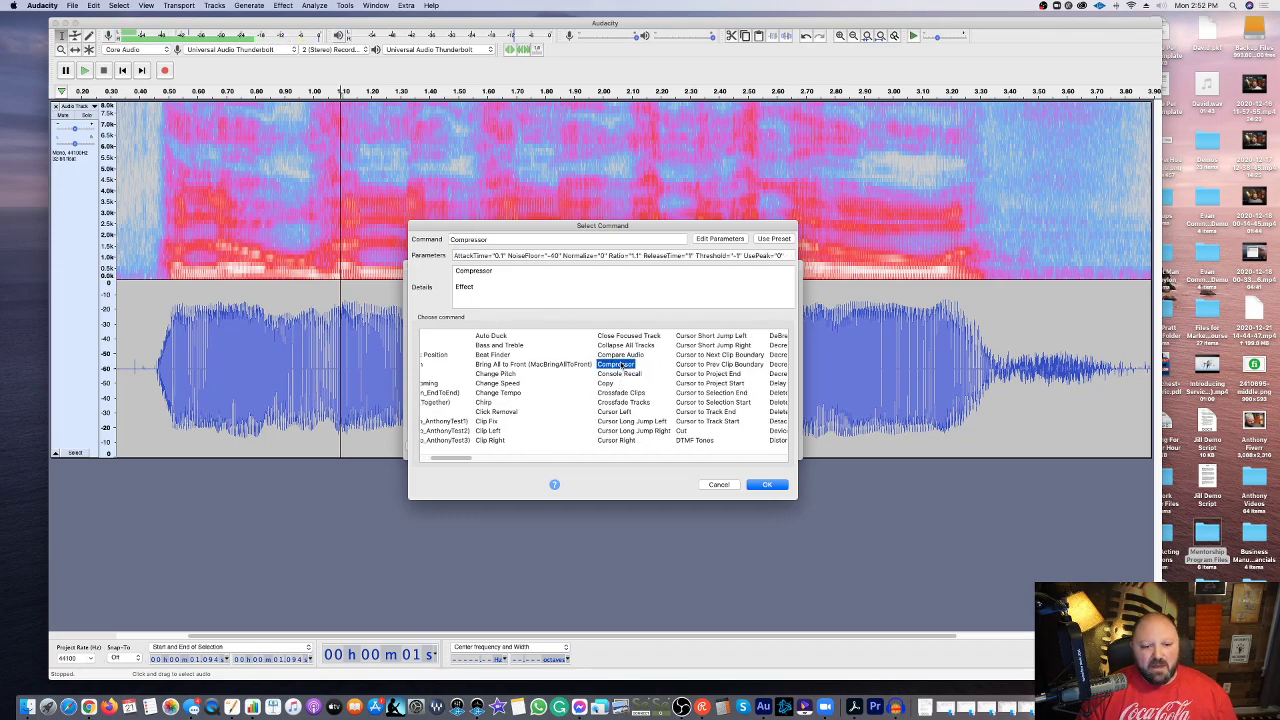
left_click(733, 240)
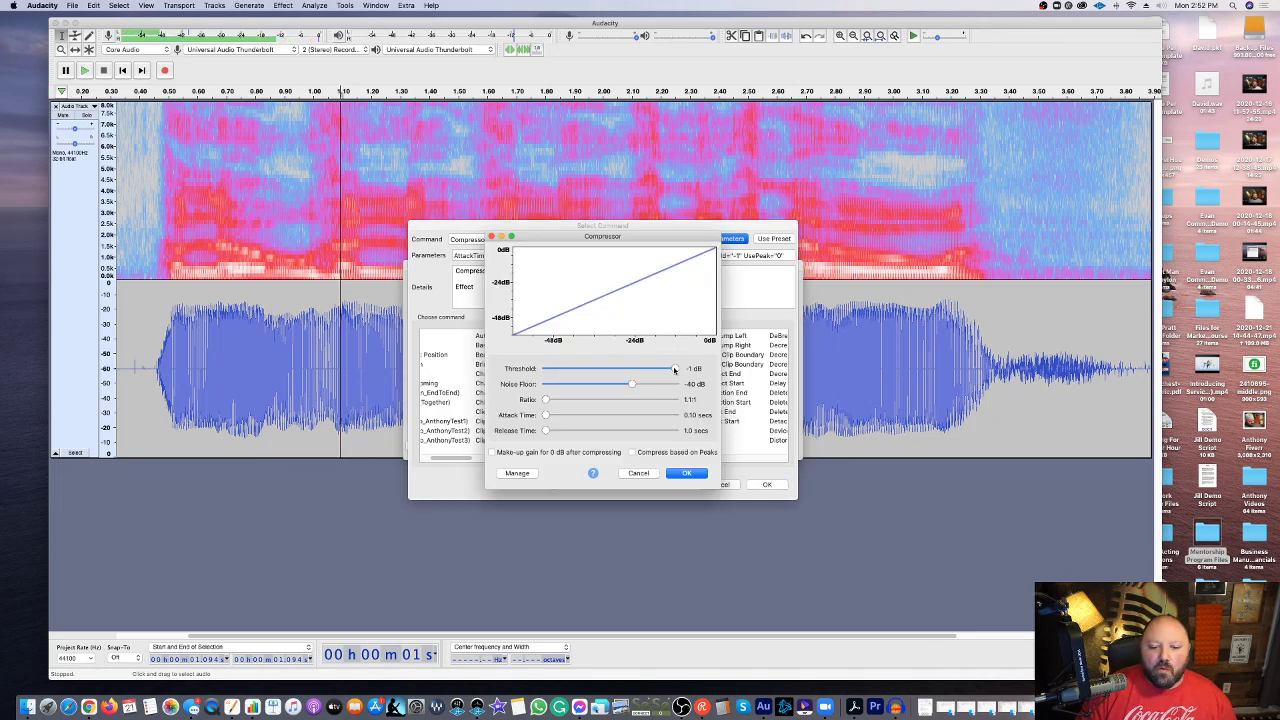
left_click_drag(673, 370, 655, 373)
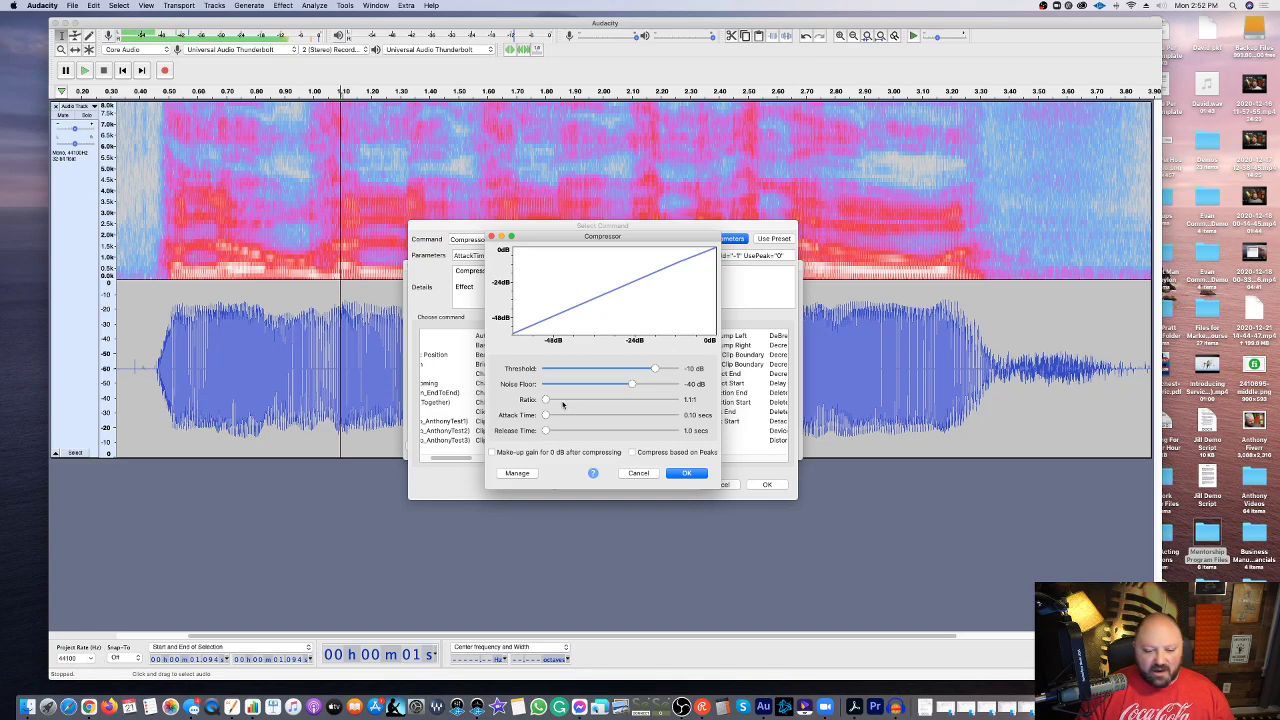
left_click_drag(546, 400, 567, 400)
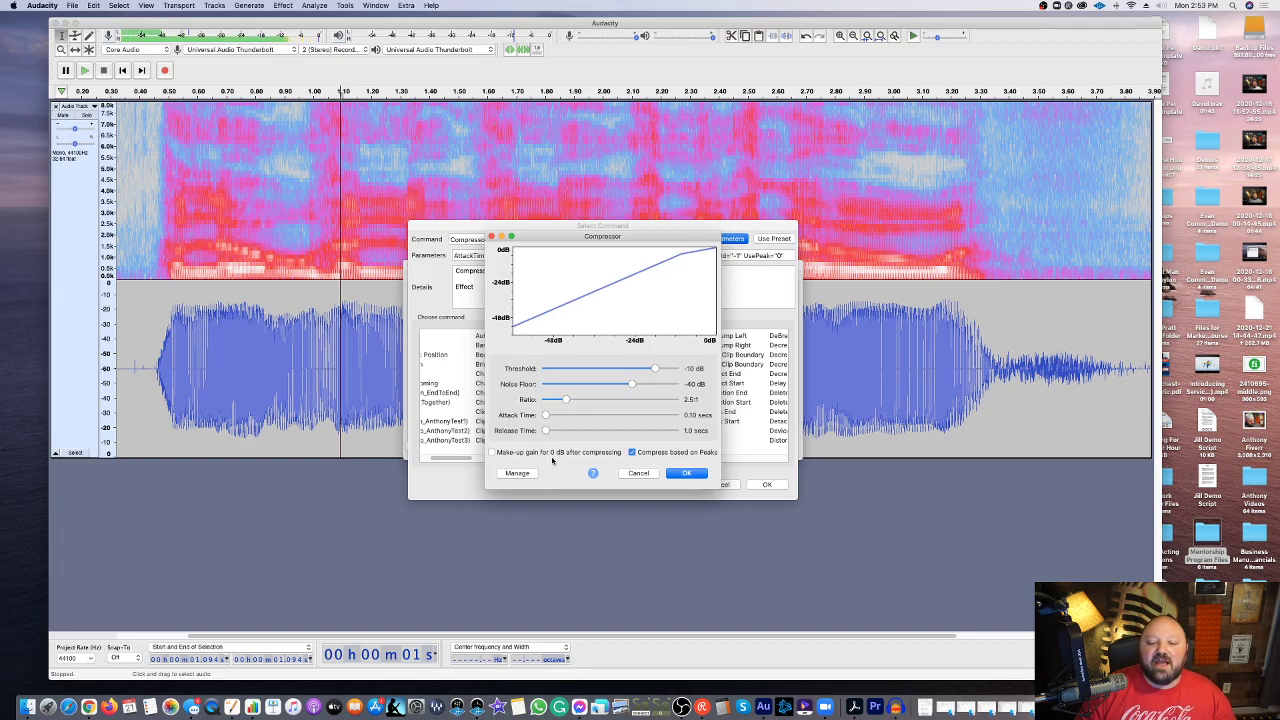
left_click(686, 473)
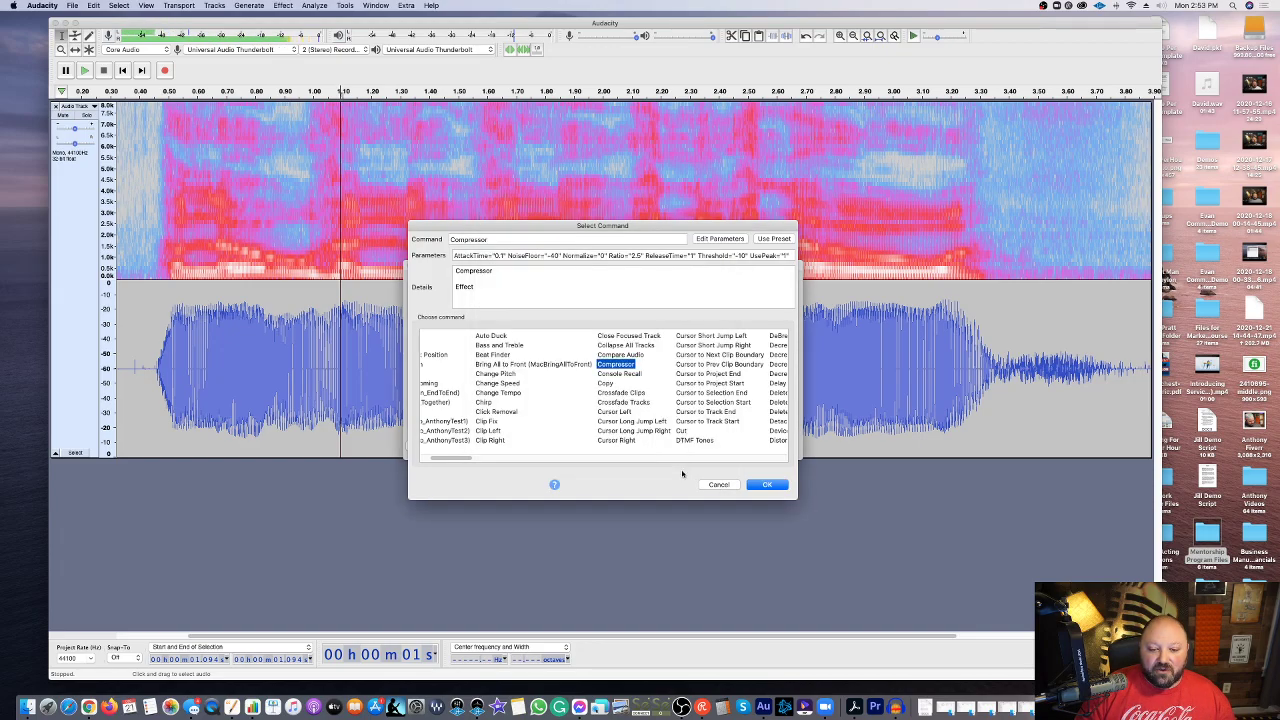
left_click(767, 485)
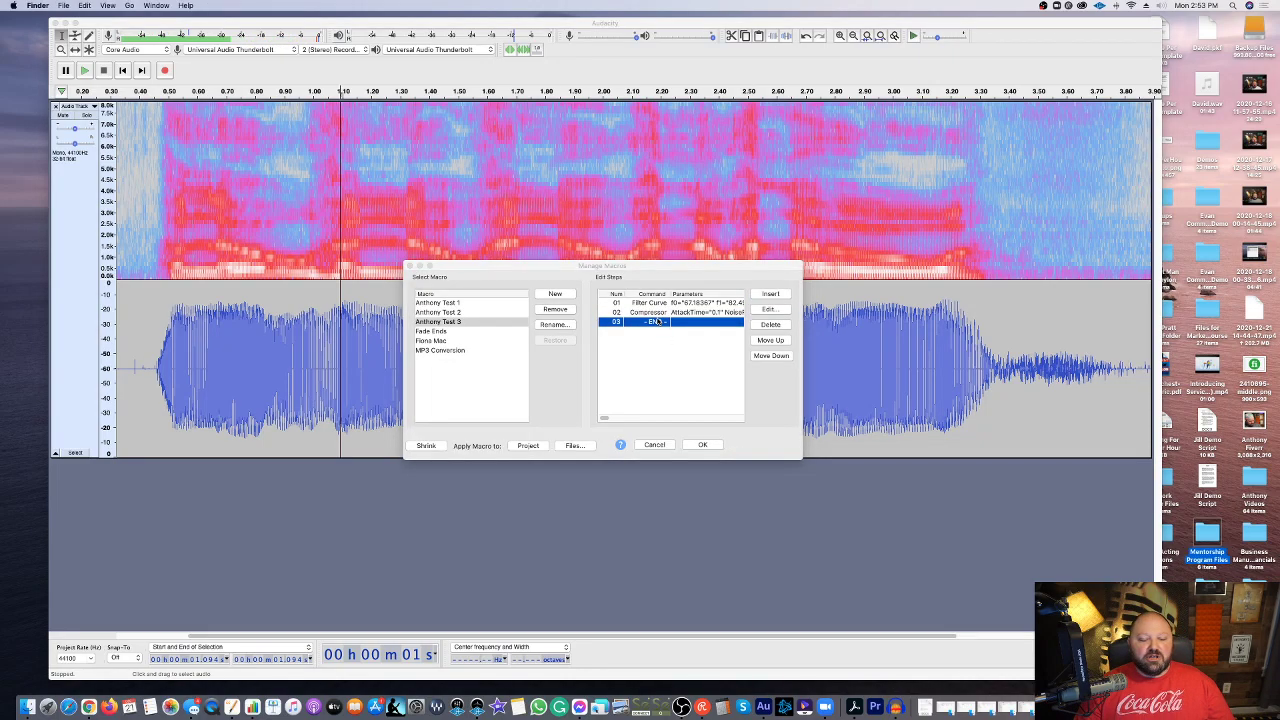
Step: Insert RX 7 Mouth De-click with its default parameters as the third command of the macro
left_click(671, 285)
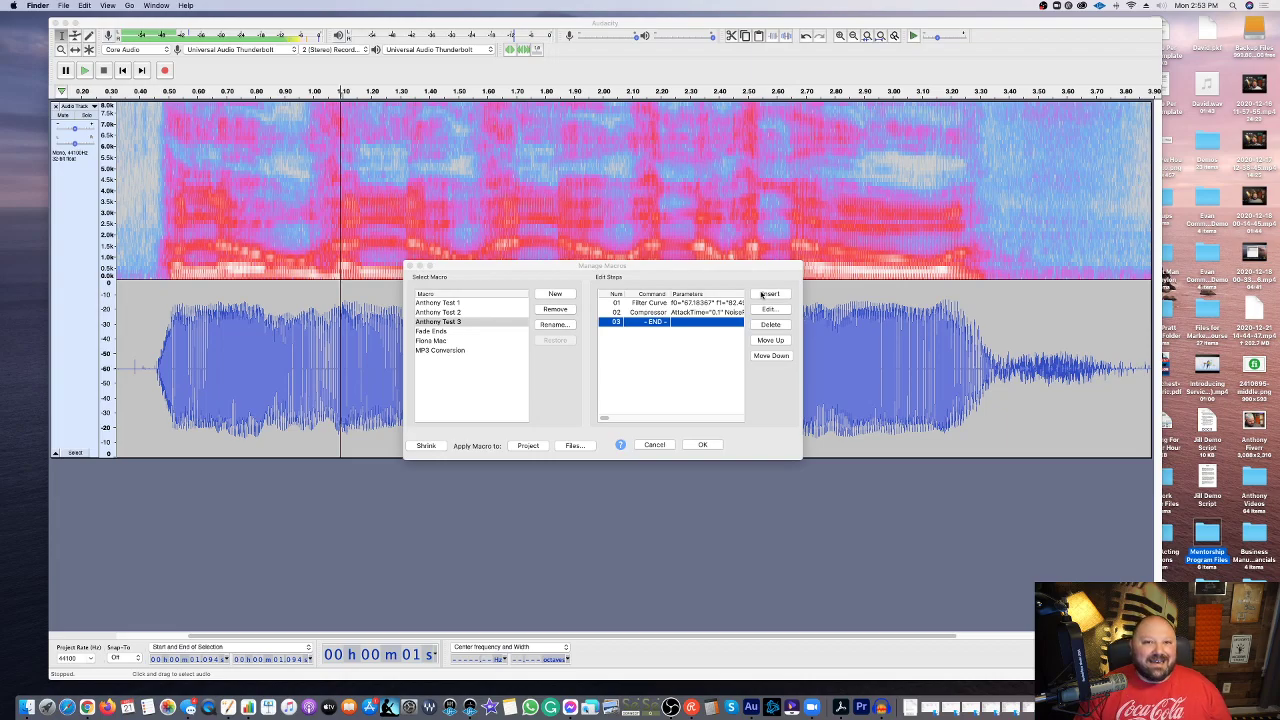
left_click(766, 294)
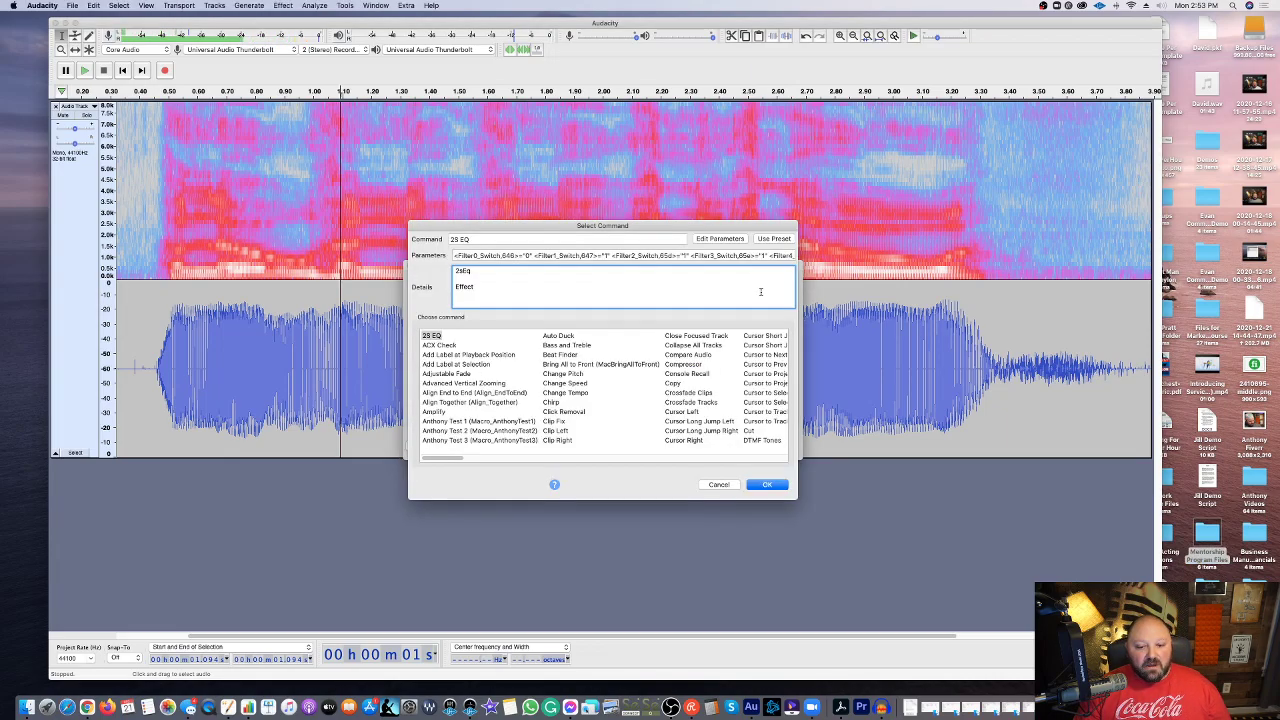
scroll(632, 391, "right", 10)
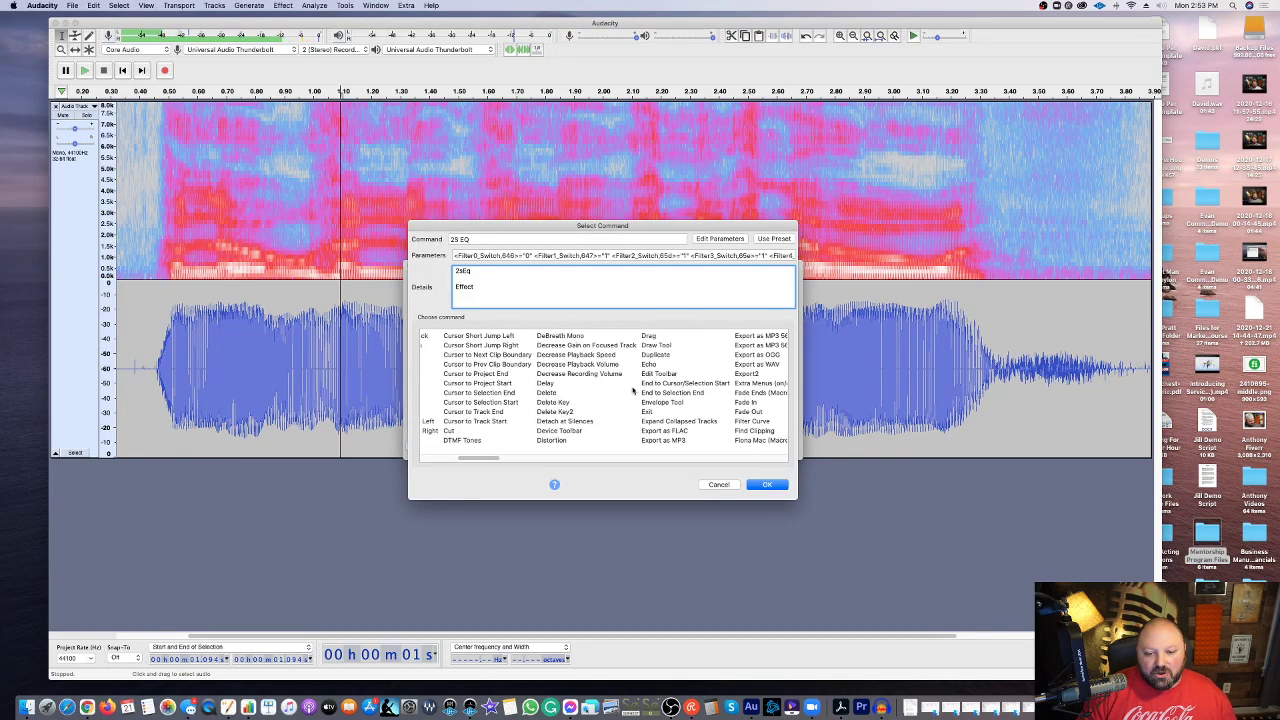
scroll(632, 391, "right", 10)
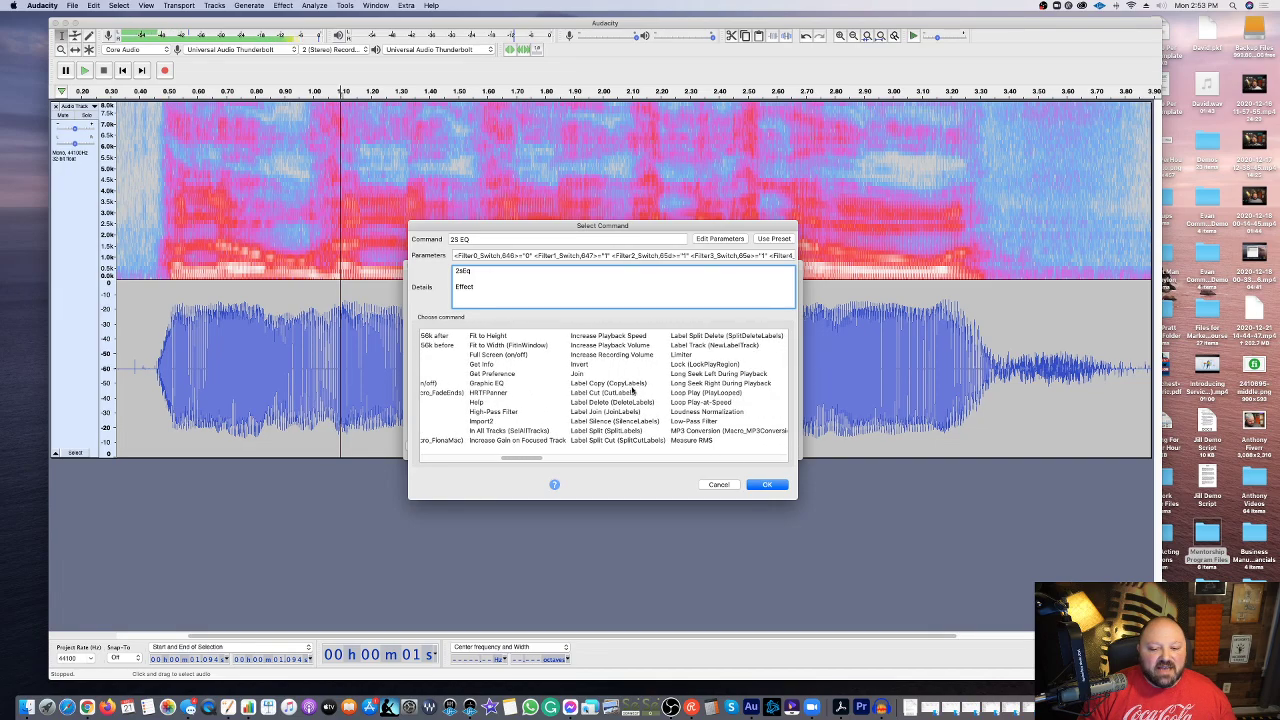
scroll(632, 391, "right", 10)
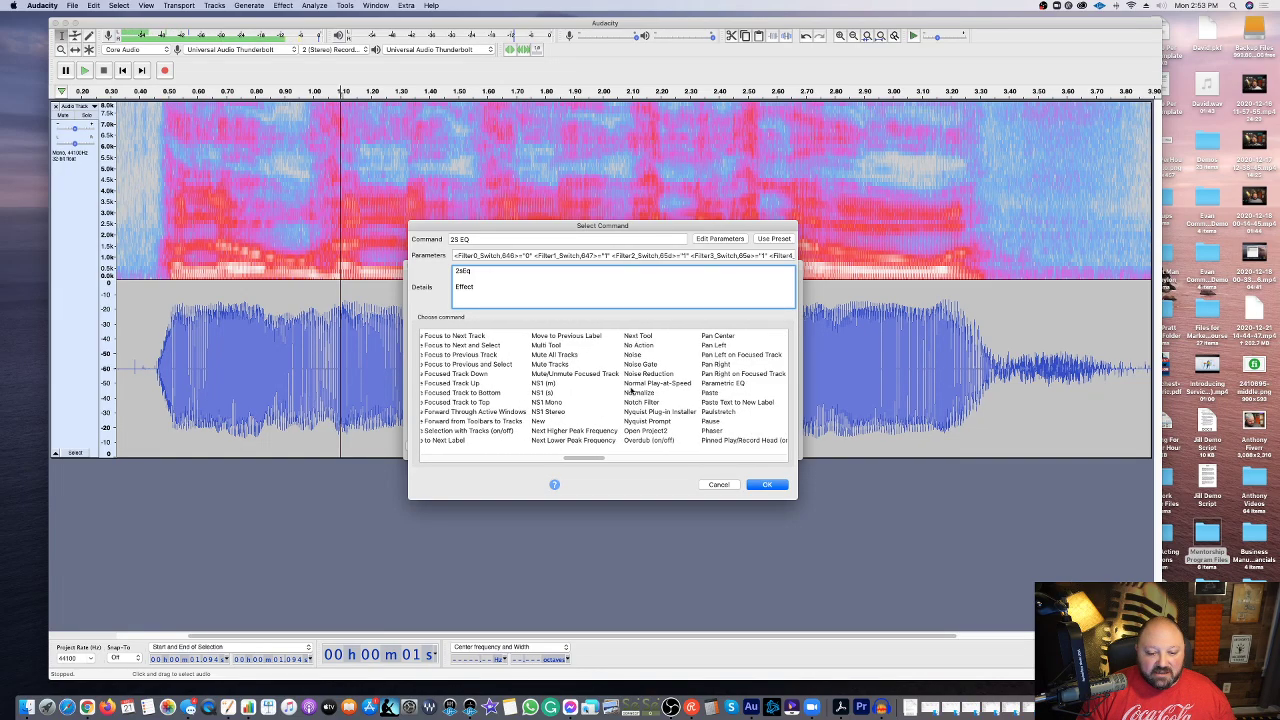
scroll(632, 391, "right", 10)
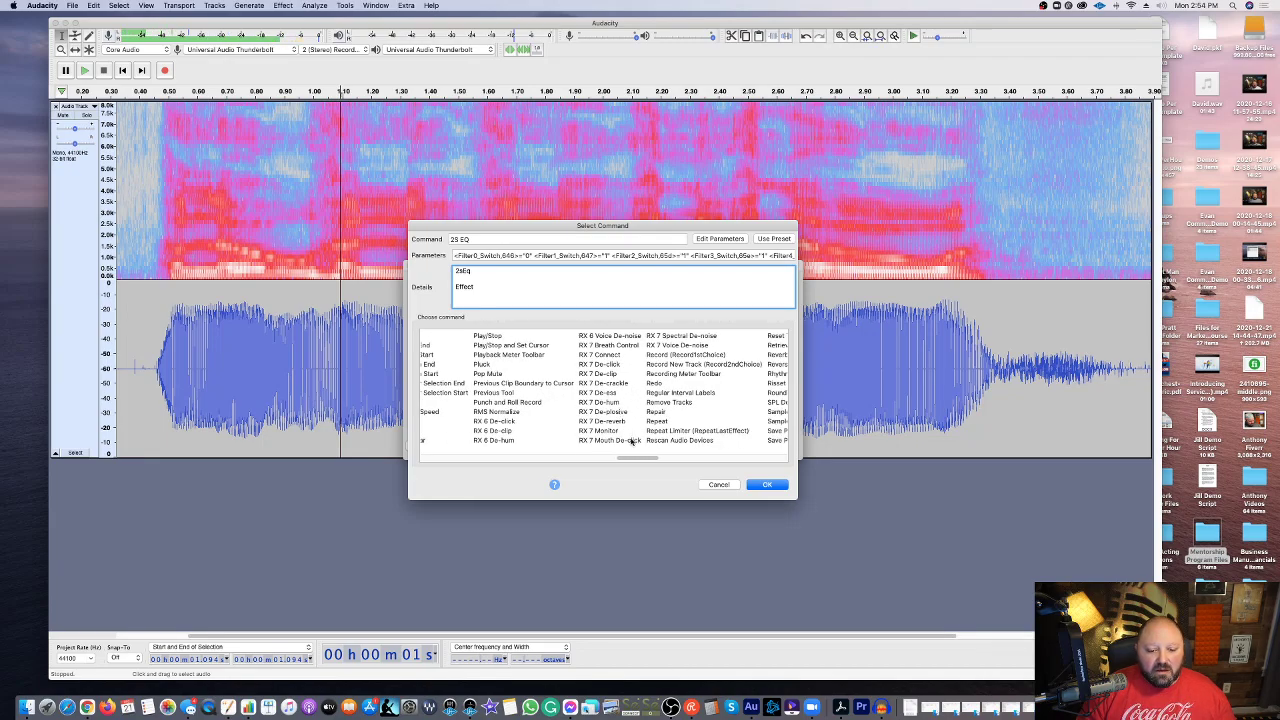
left_click(632, 441)
left_click(758, 485)
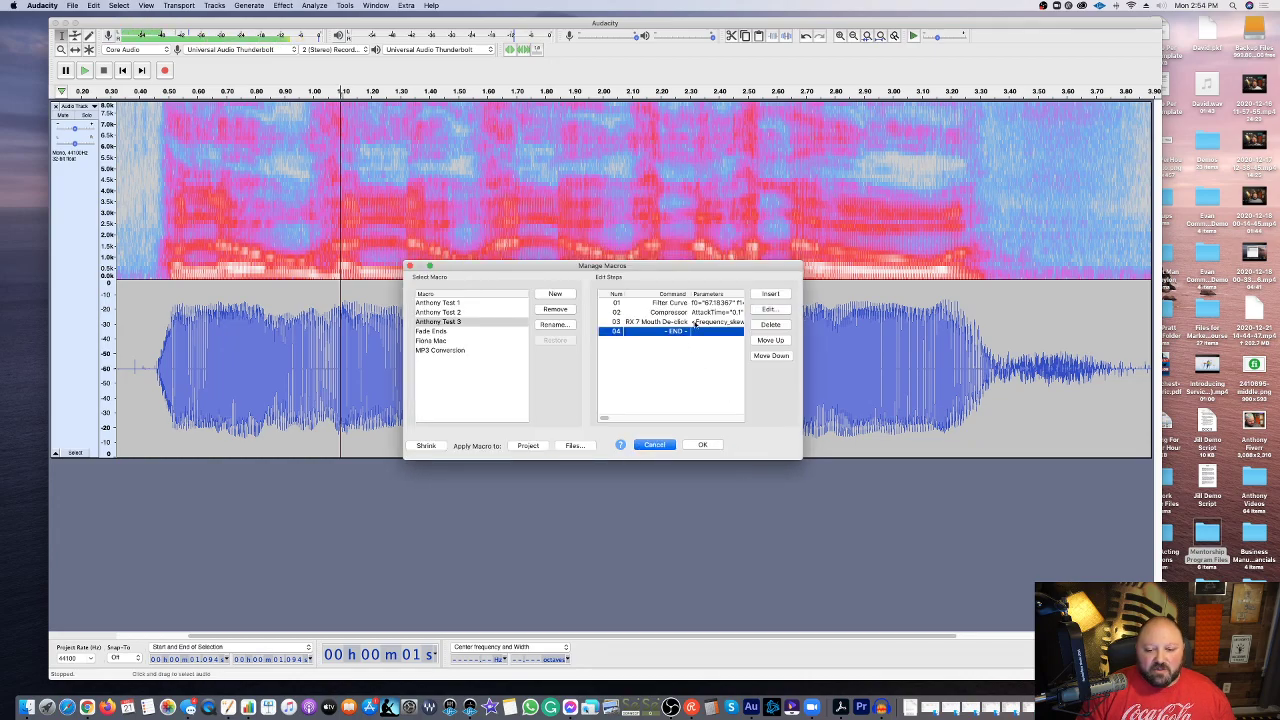
Step: Choose RX 7 Voice De-noise as the fourth command to insert into the macro
left_click(769, 294)
scroll(676, 438, "right", 15)
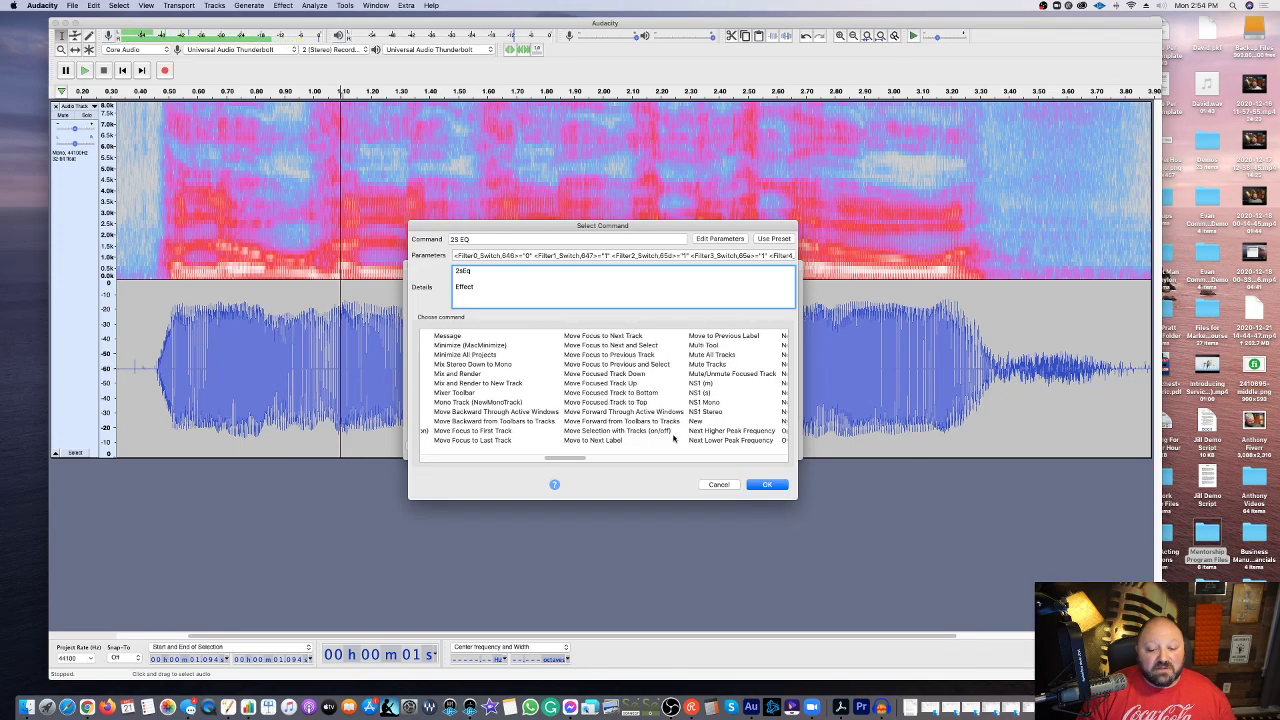
scroll(673, 438, "right", 15)
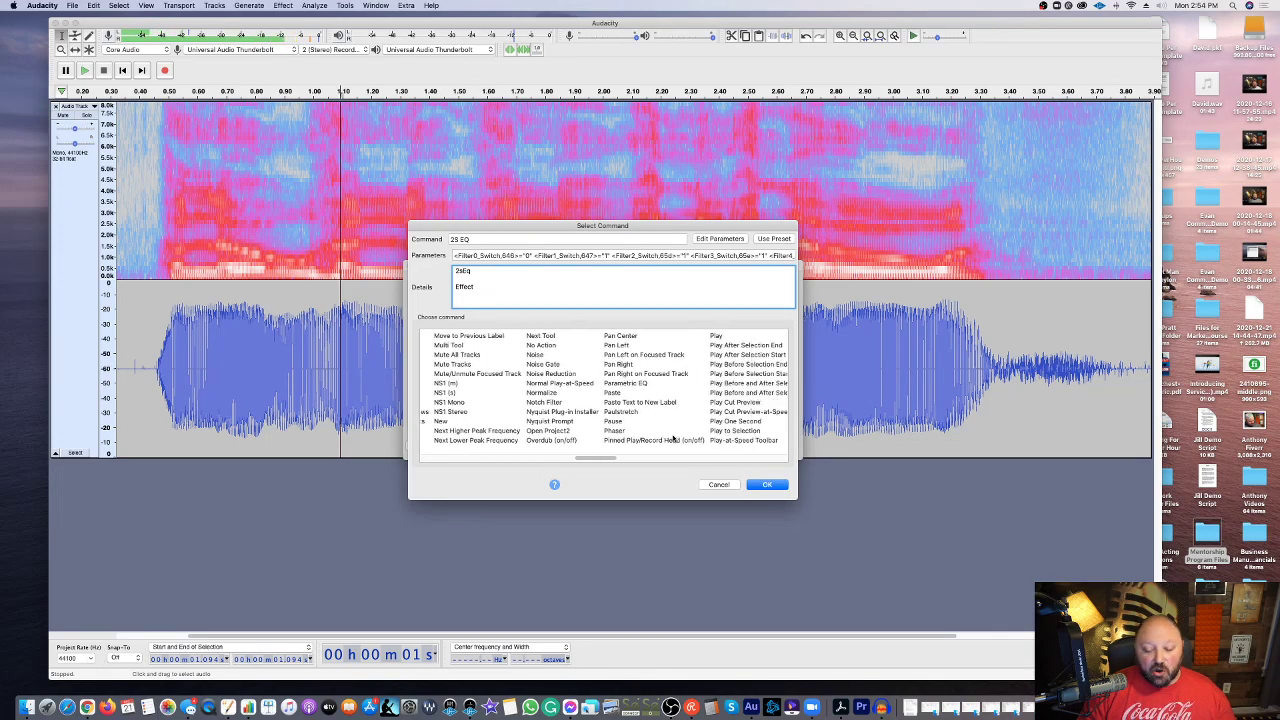
scroll(670, 438, "right", 10)
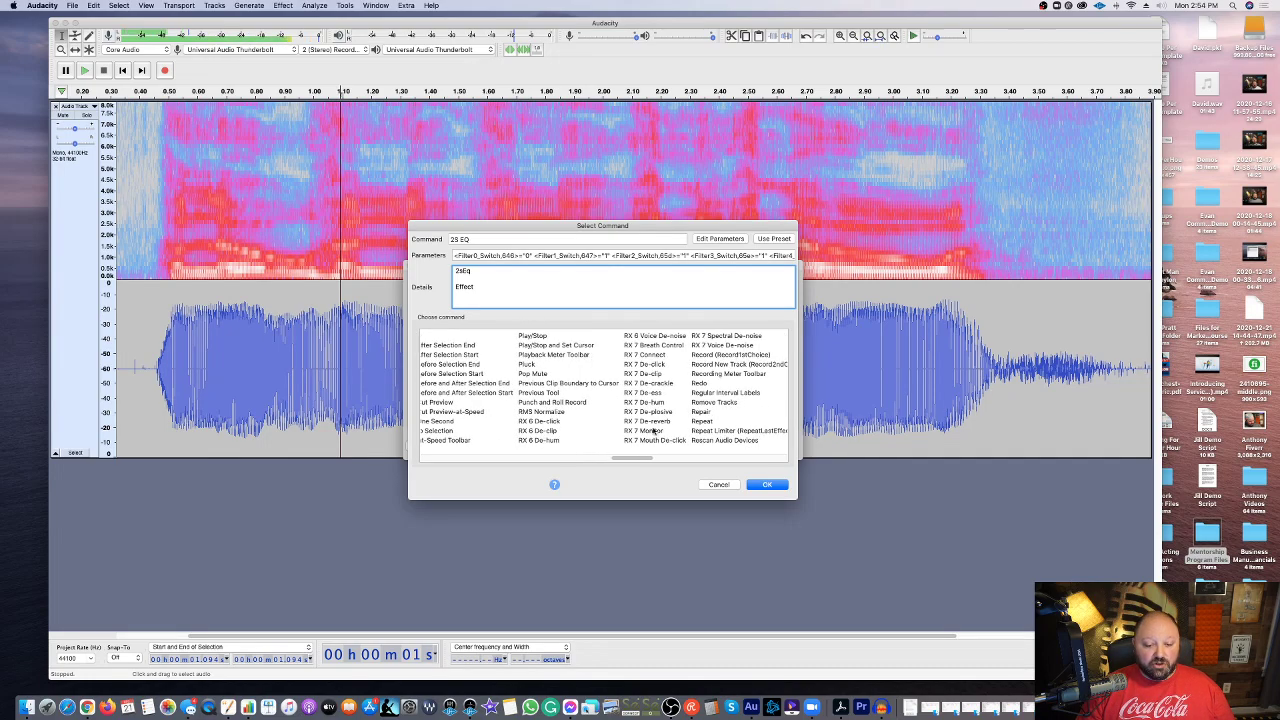
scroll(665, 363, "right", 5)
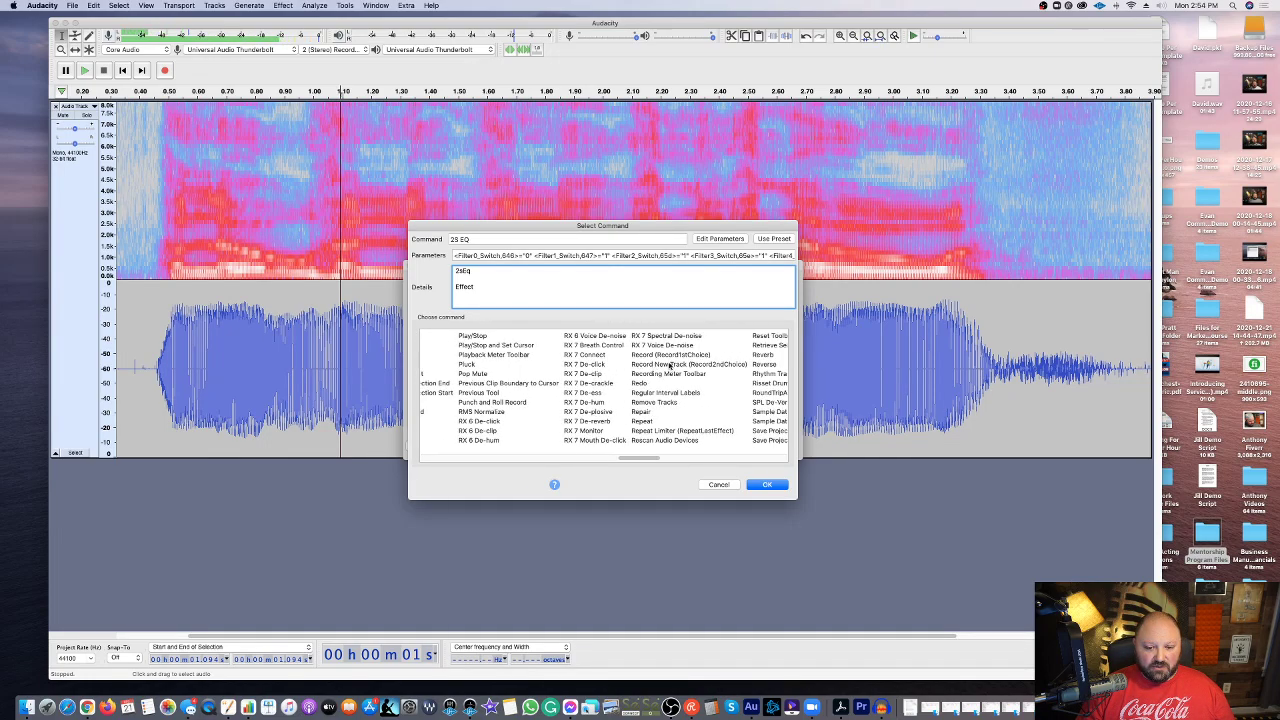
left_click(627, 345)
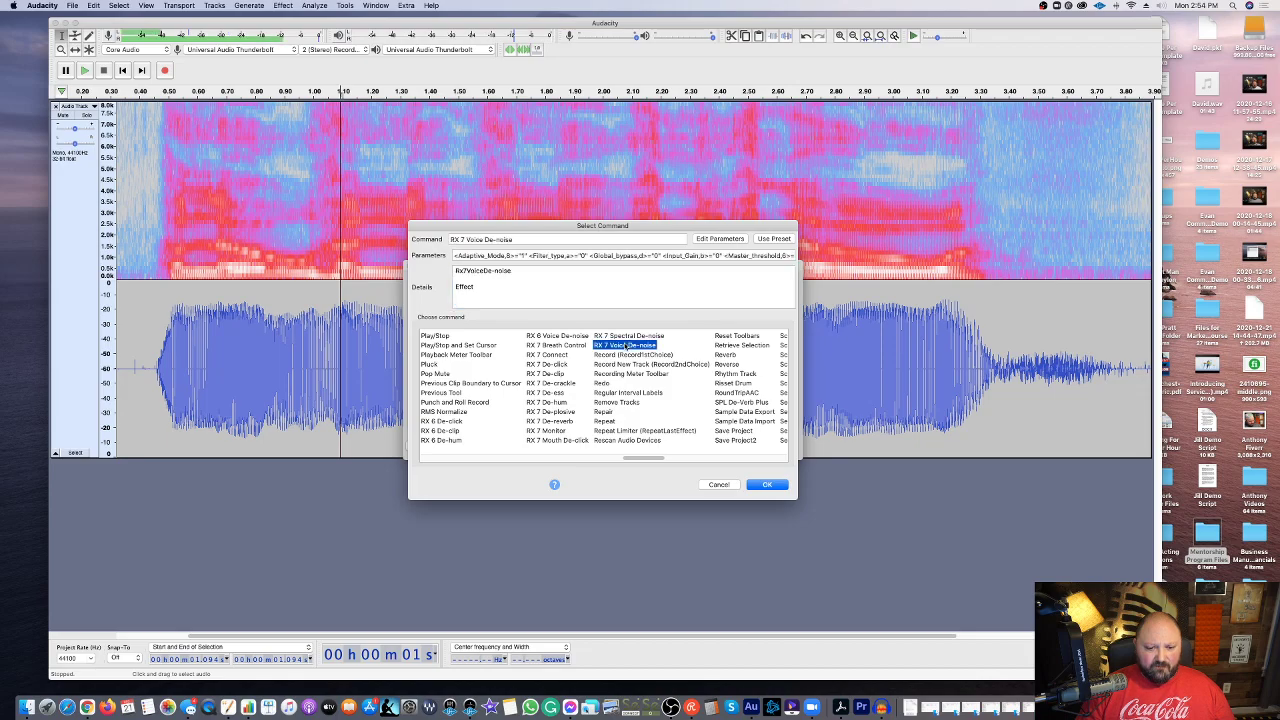
Step: Set the Voice De-noise threshold to about 1.9 dB and reduction to 15 dB, and add the command to the macro
left_click(706, 239)
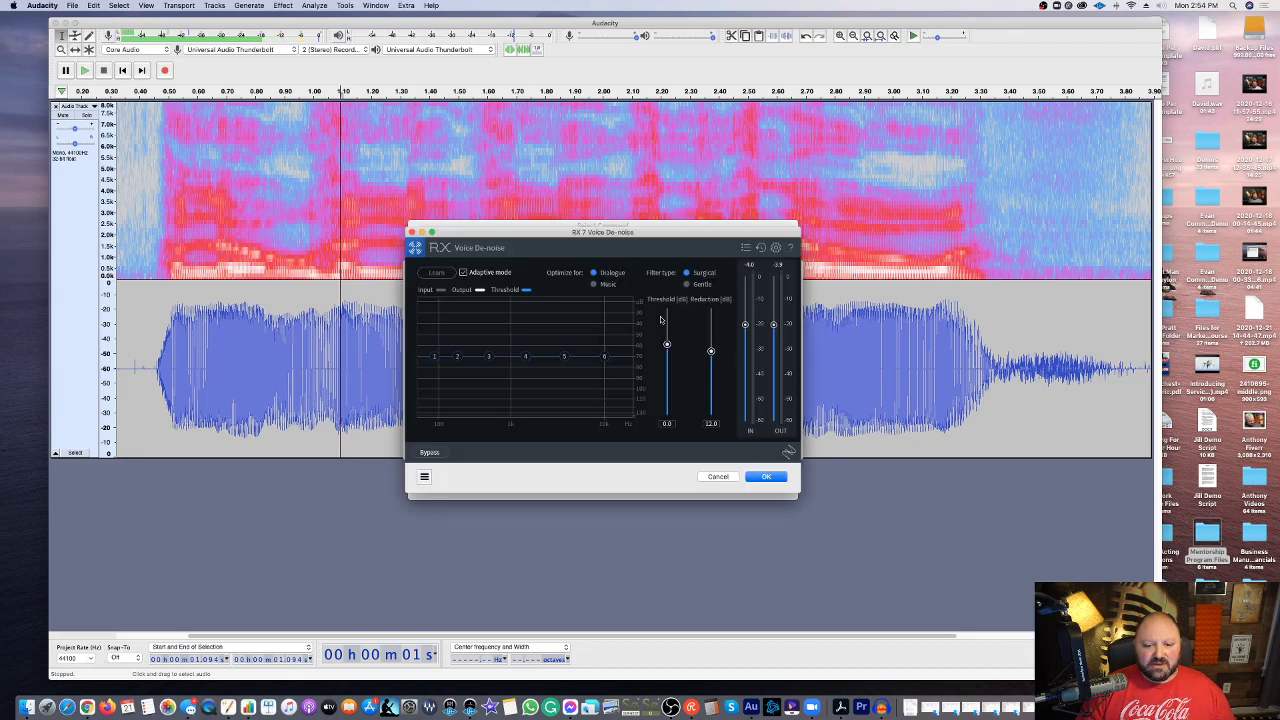
left_click_drag(710, 352, 668, 338)
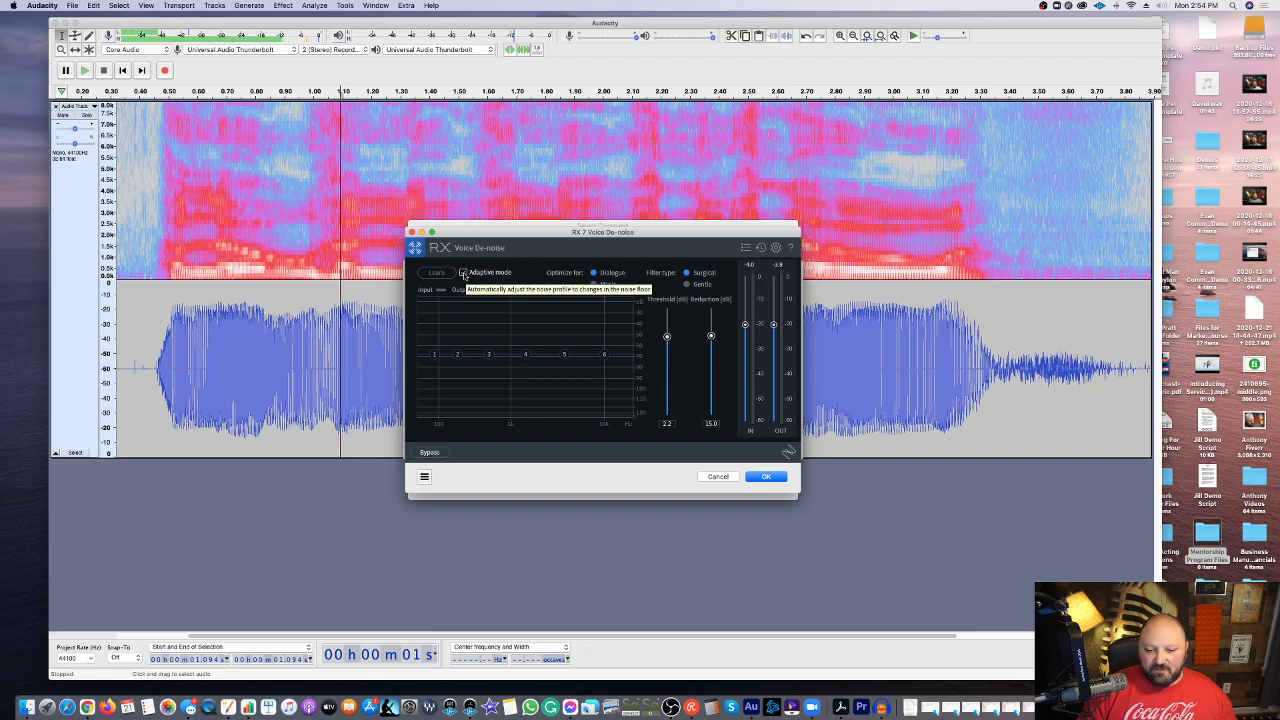
left_click_drag(667, 337, 667, 338)
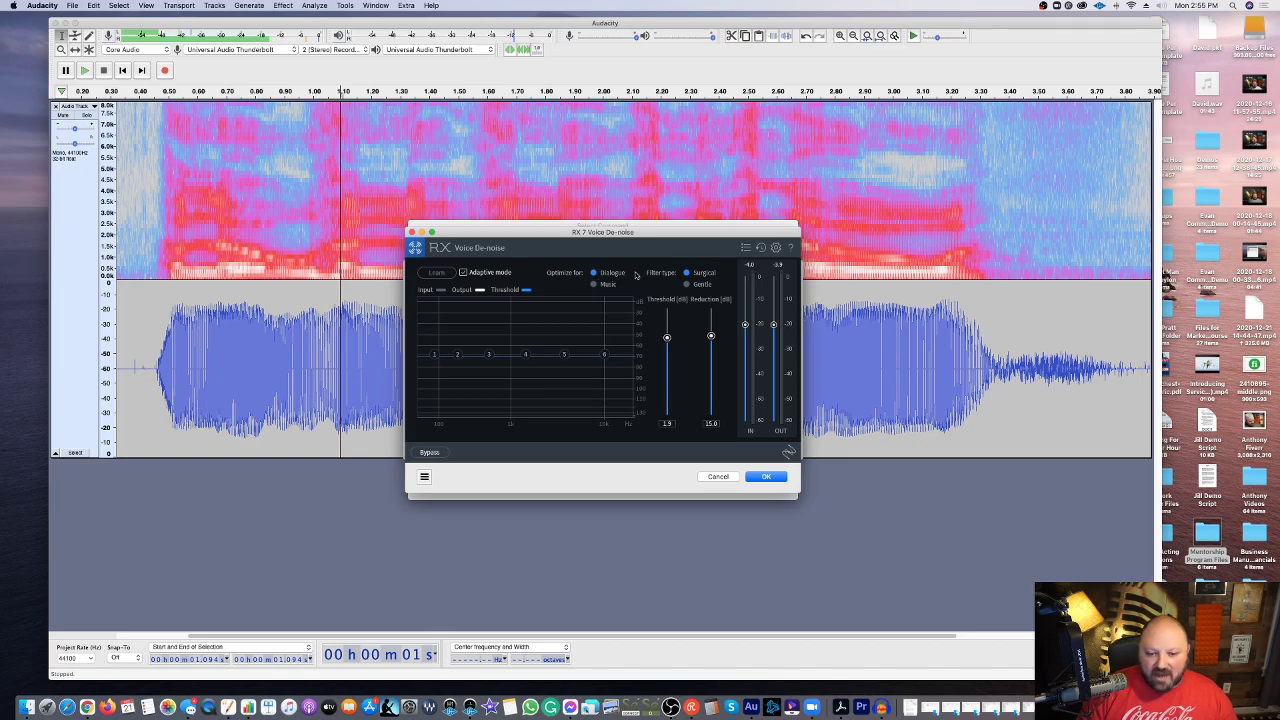
left_click(766, 477)
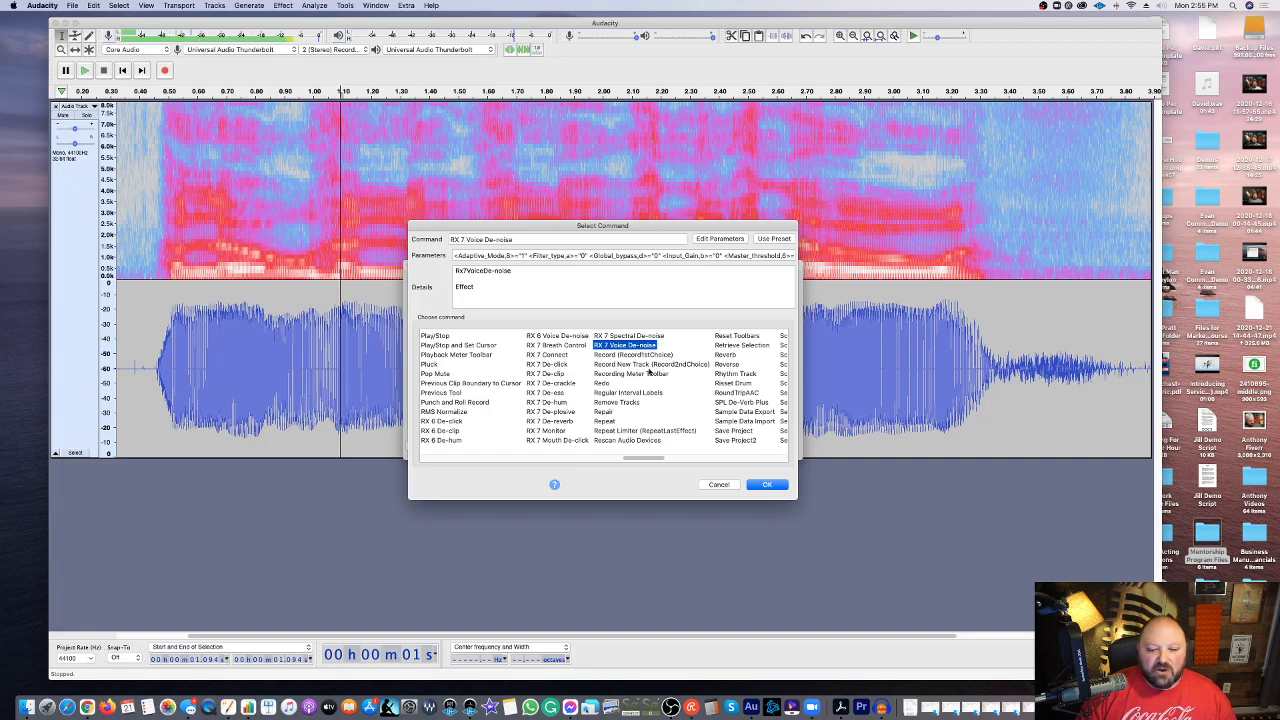
left_click(766, 484)
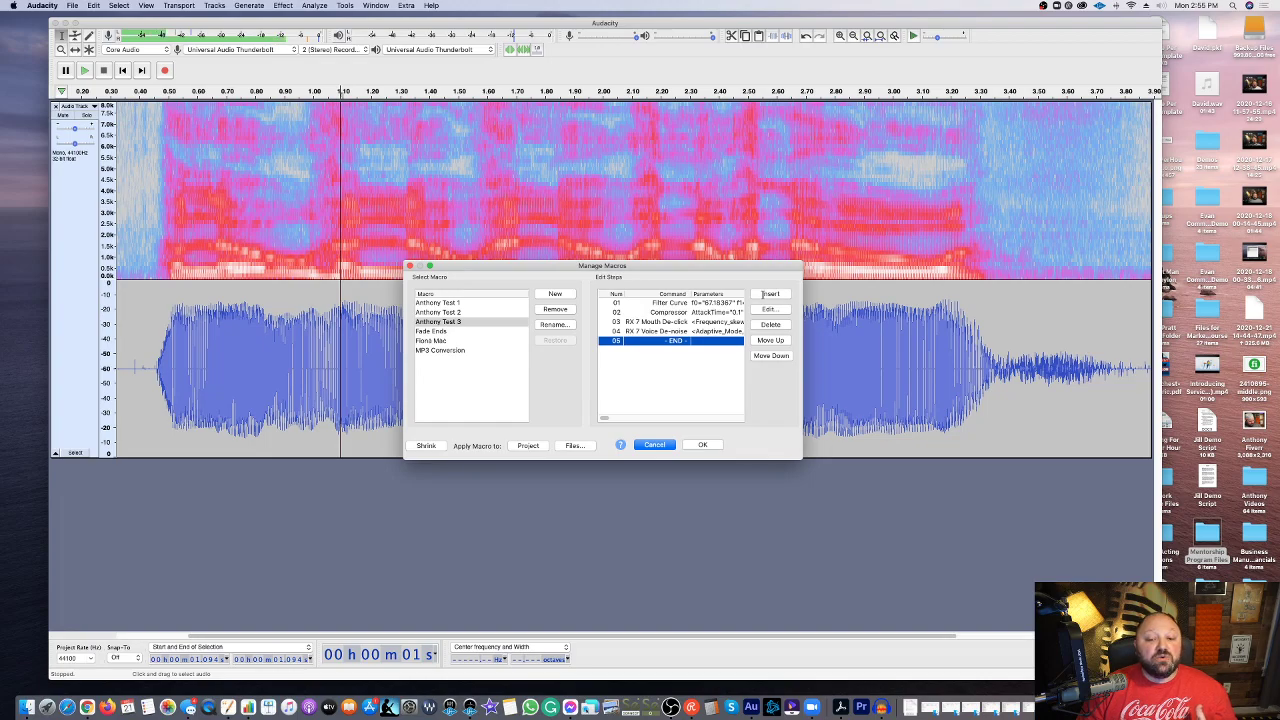
Step: Open the command list to insert a fifth command and browse to the NS1 noise suppressor entries
left_click(769, 294)
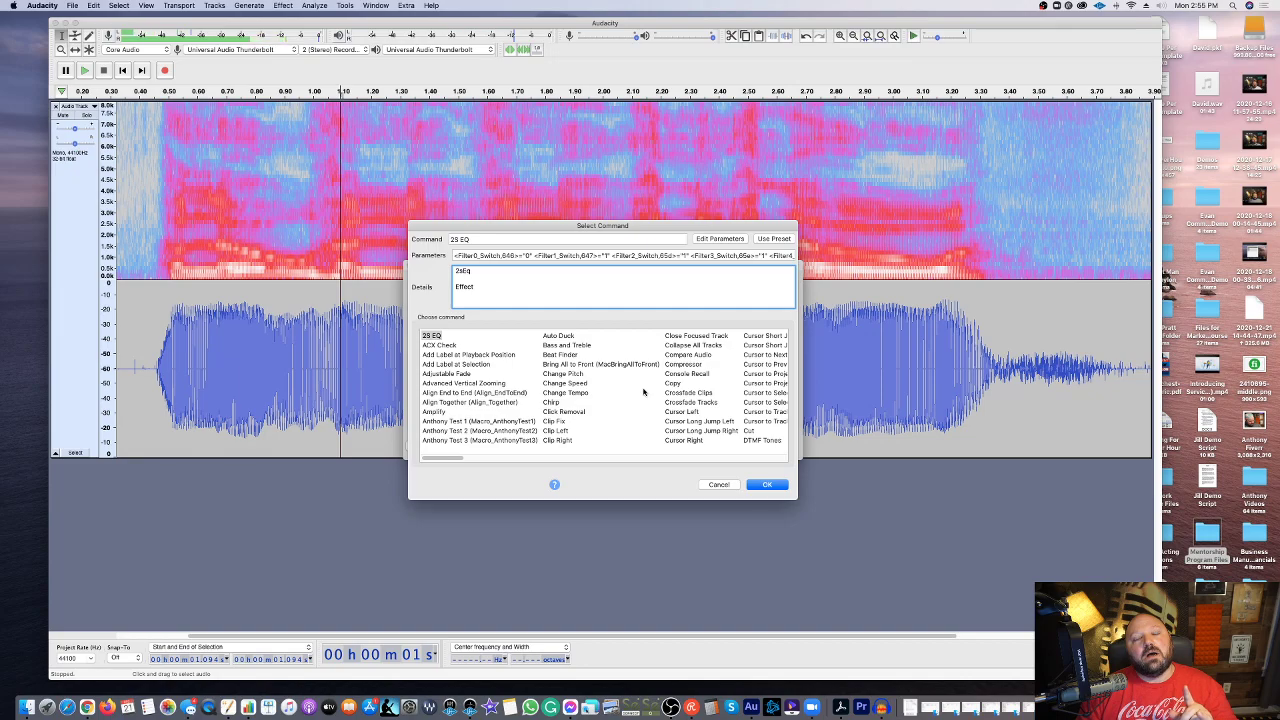
scroll(643, 392, "right", 10)
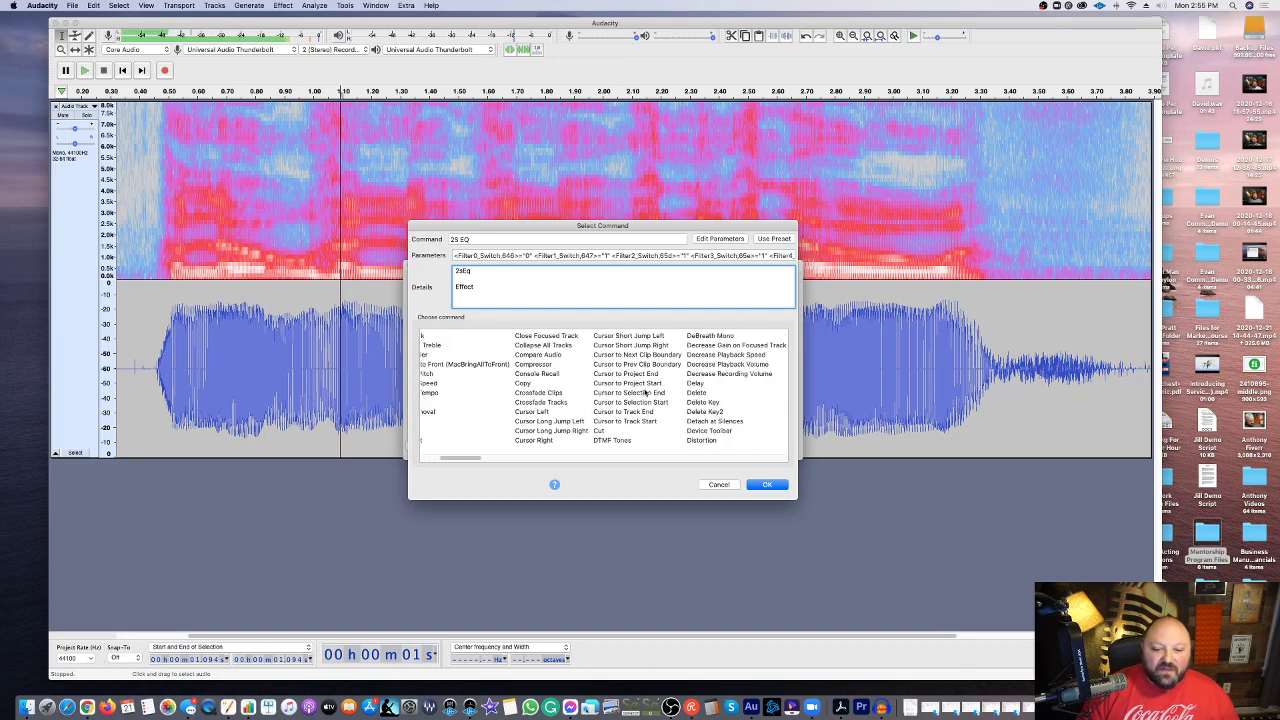
scroll(645, 393, "right", 5)
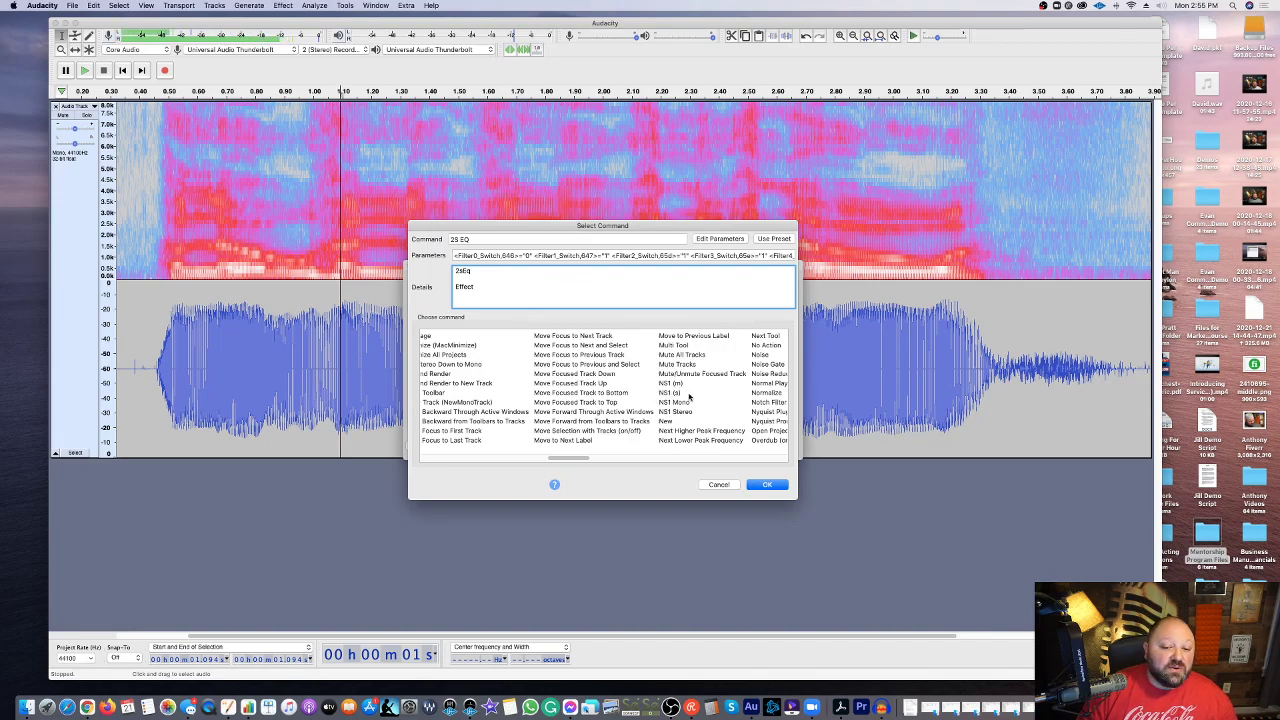
left_click(690, 402)
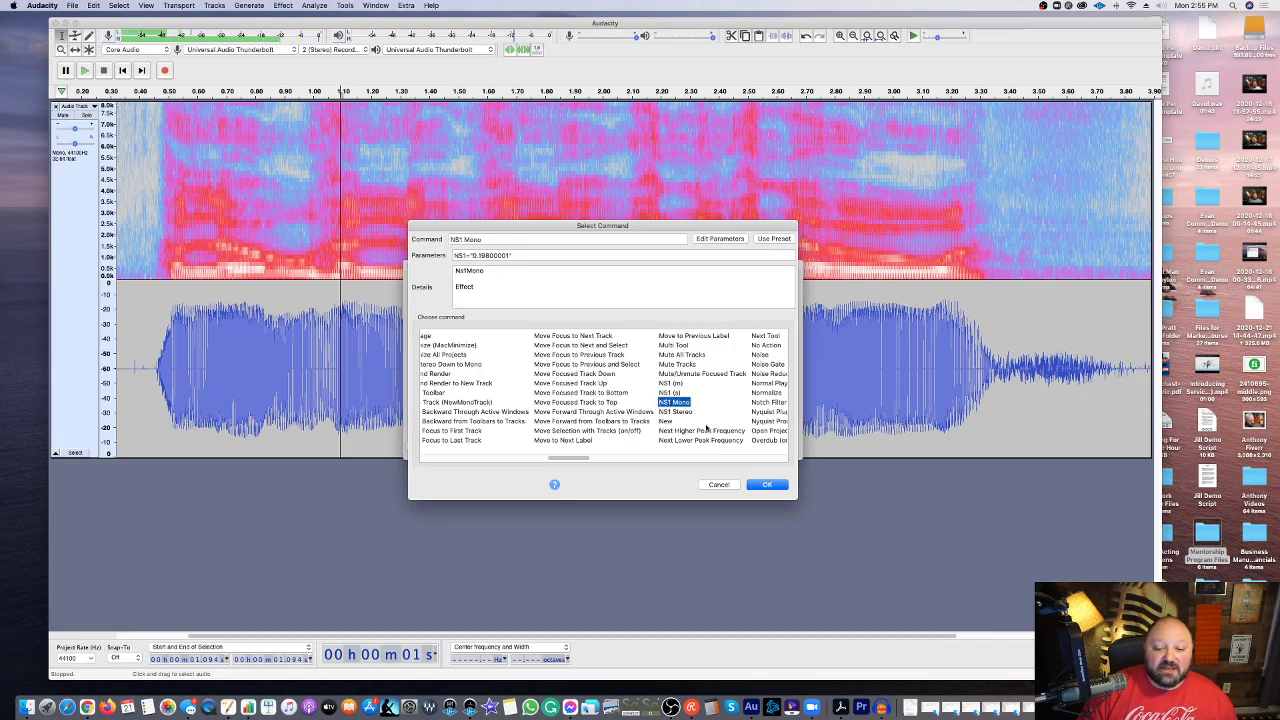
left_click(710, 239)
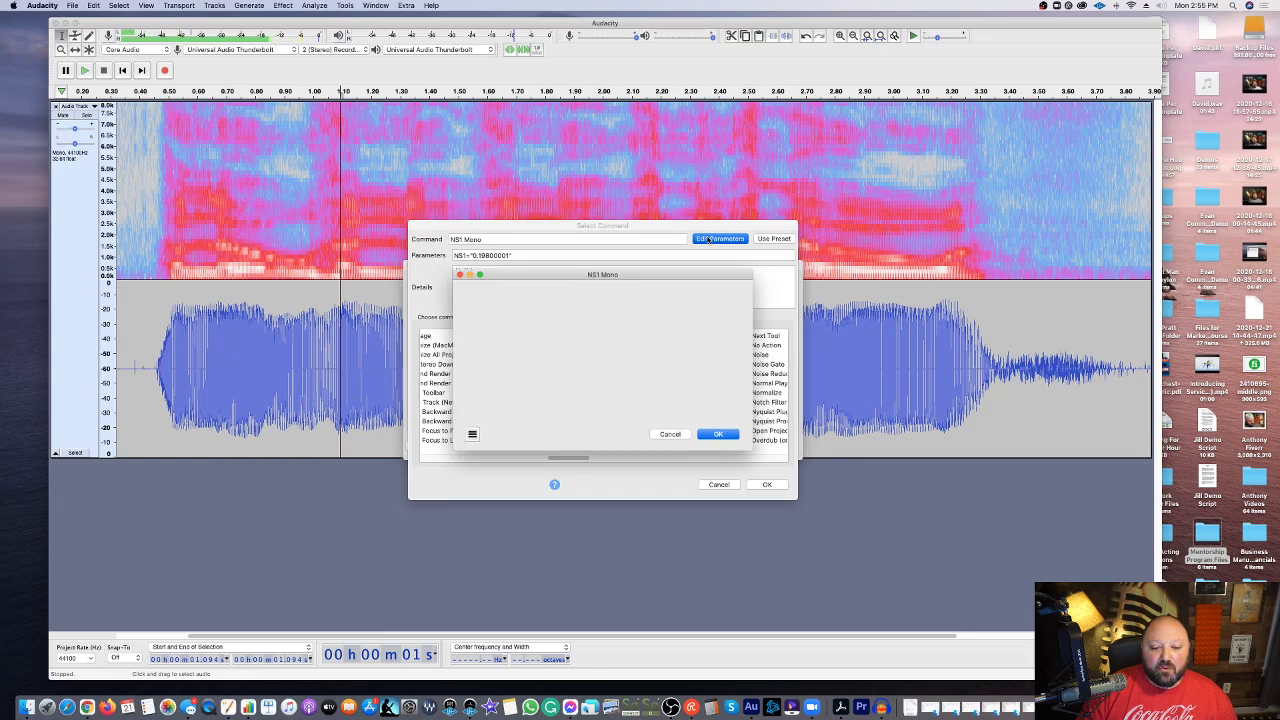
left_click(671, 432)
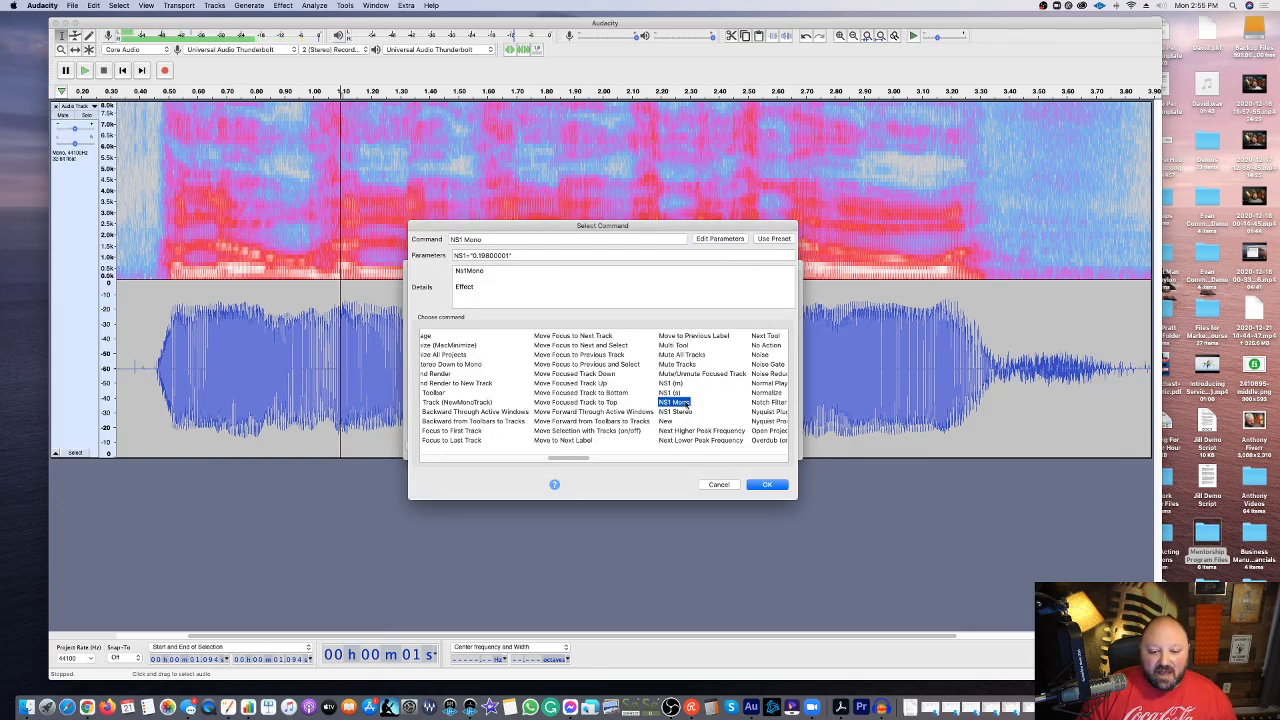
Step: Insert the NS1 (m) noise suppressor as the fifth macro command with its fader at about 10.5
left_click(680, 384)
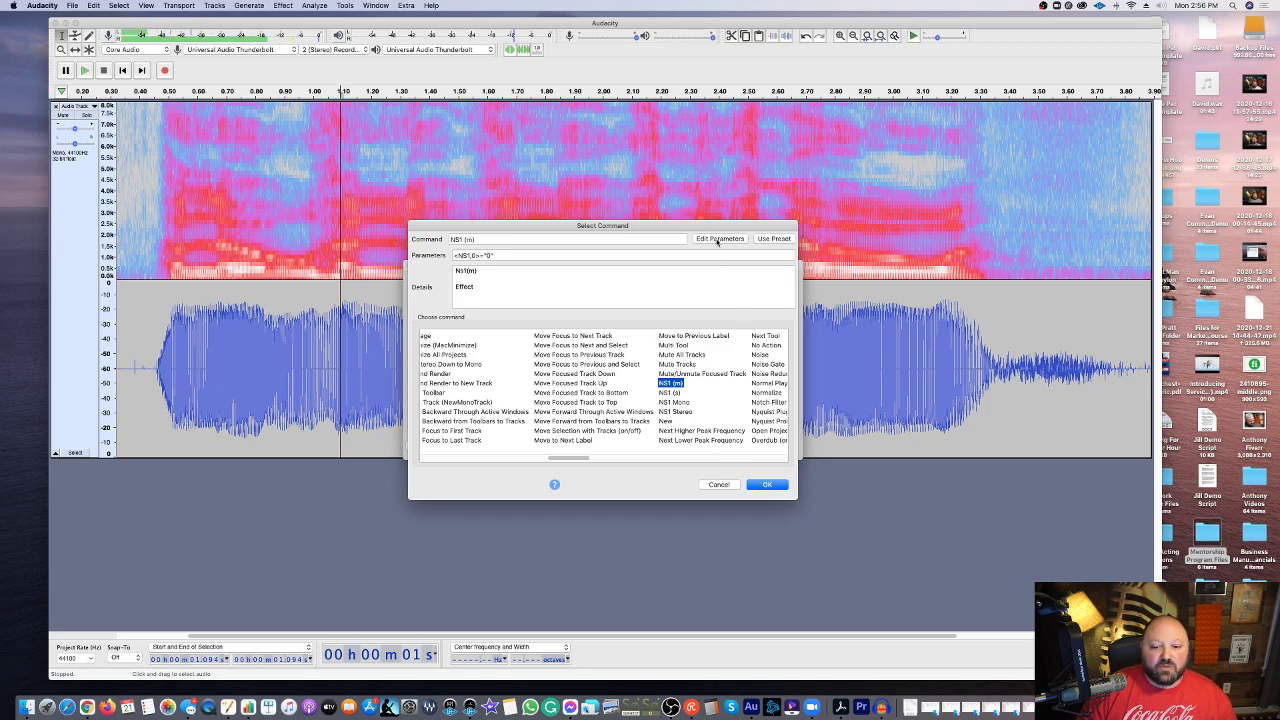
left_click(718, 239)
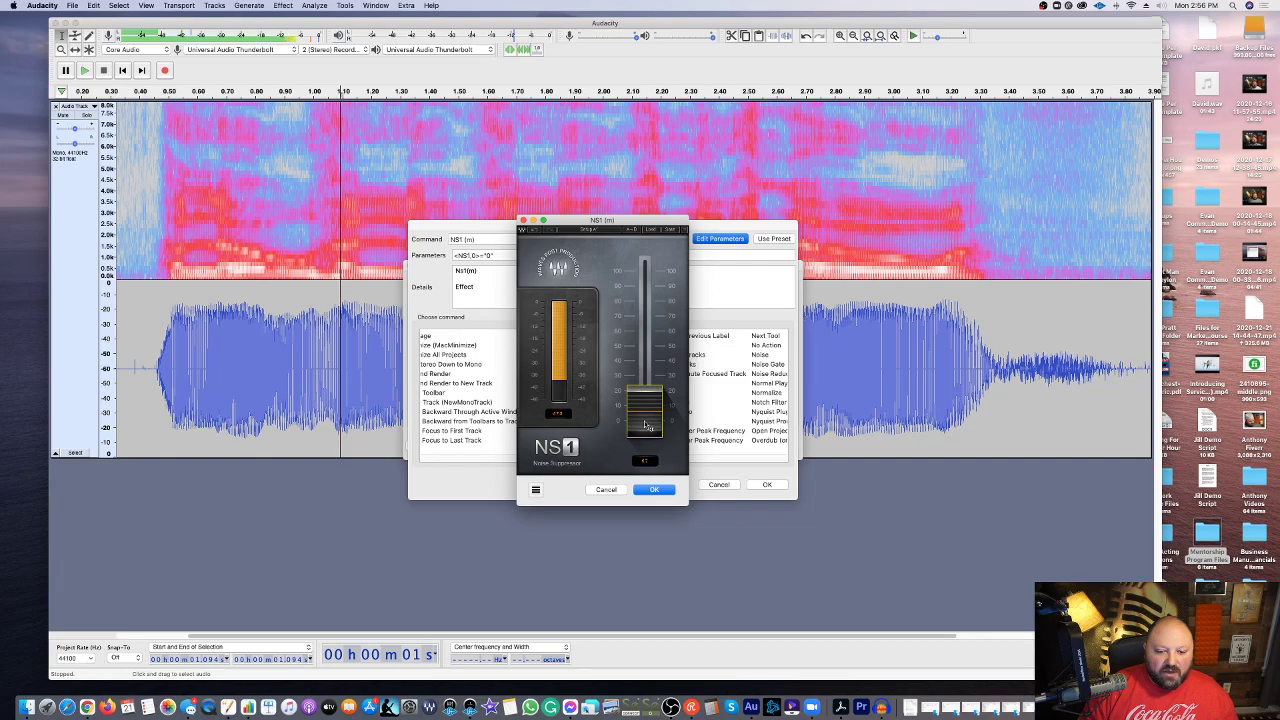
left_click_drag(648, 424, 648, 404)
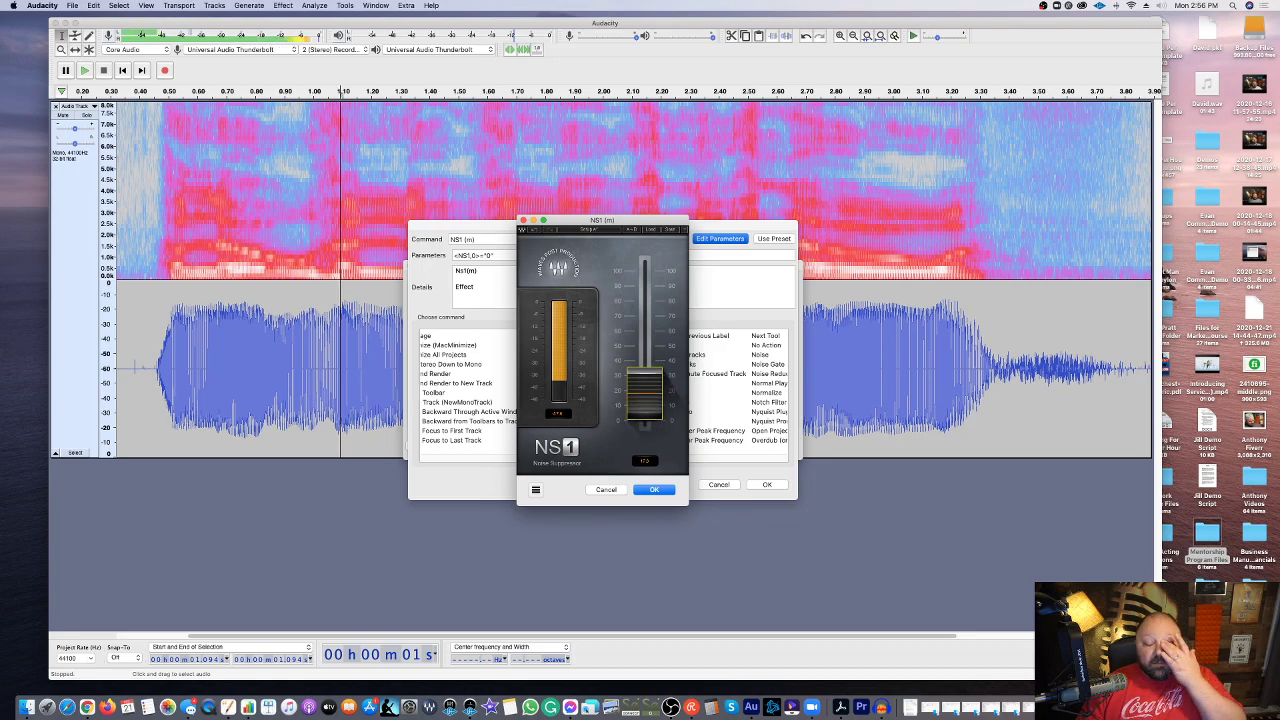
left_click_drag(645, 392, 646, 418)
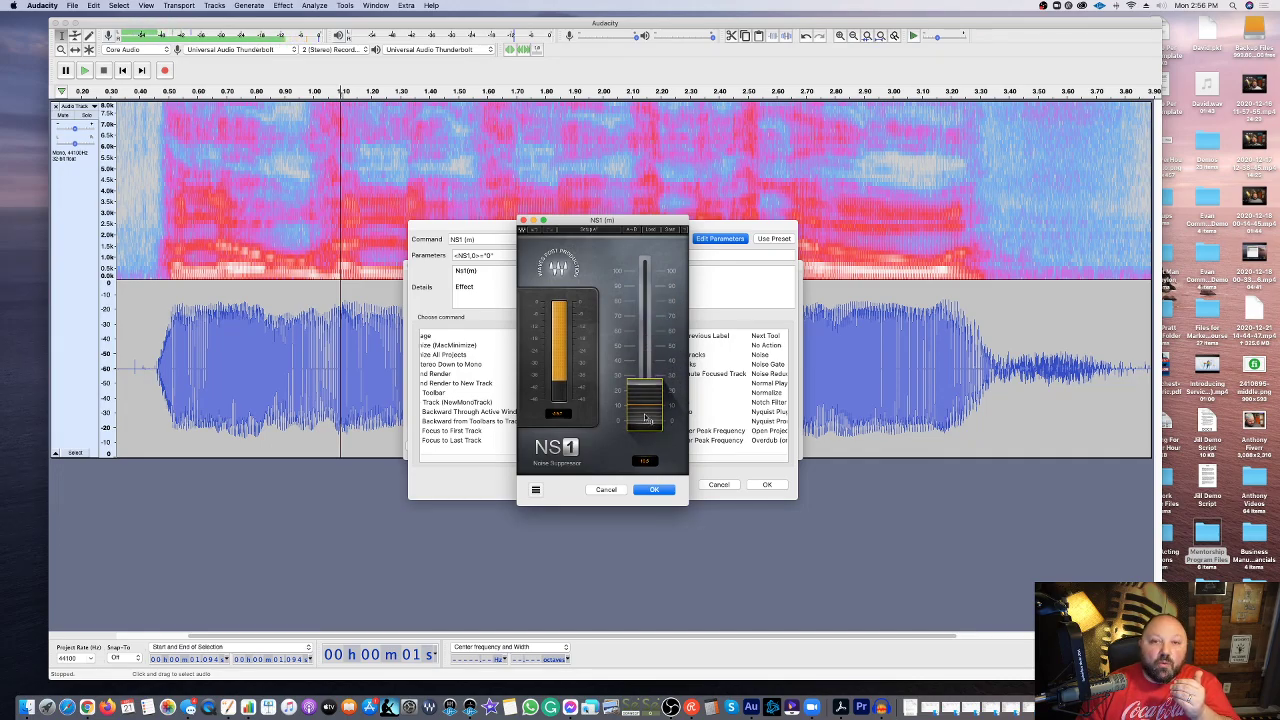
left_click(655, 489)
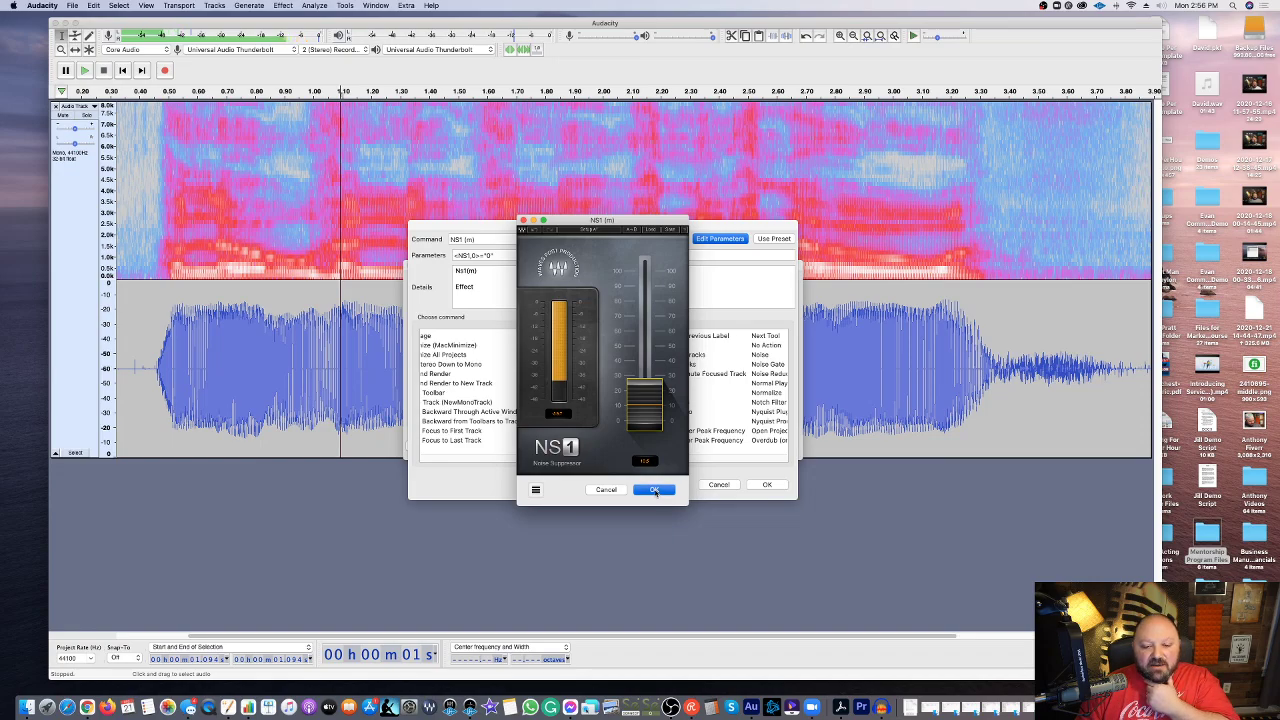
left_click(772, 486)
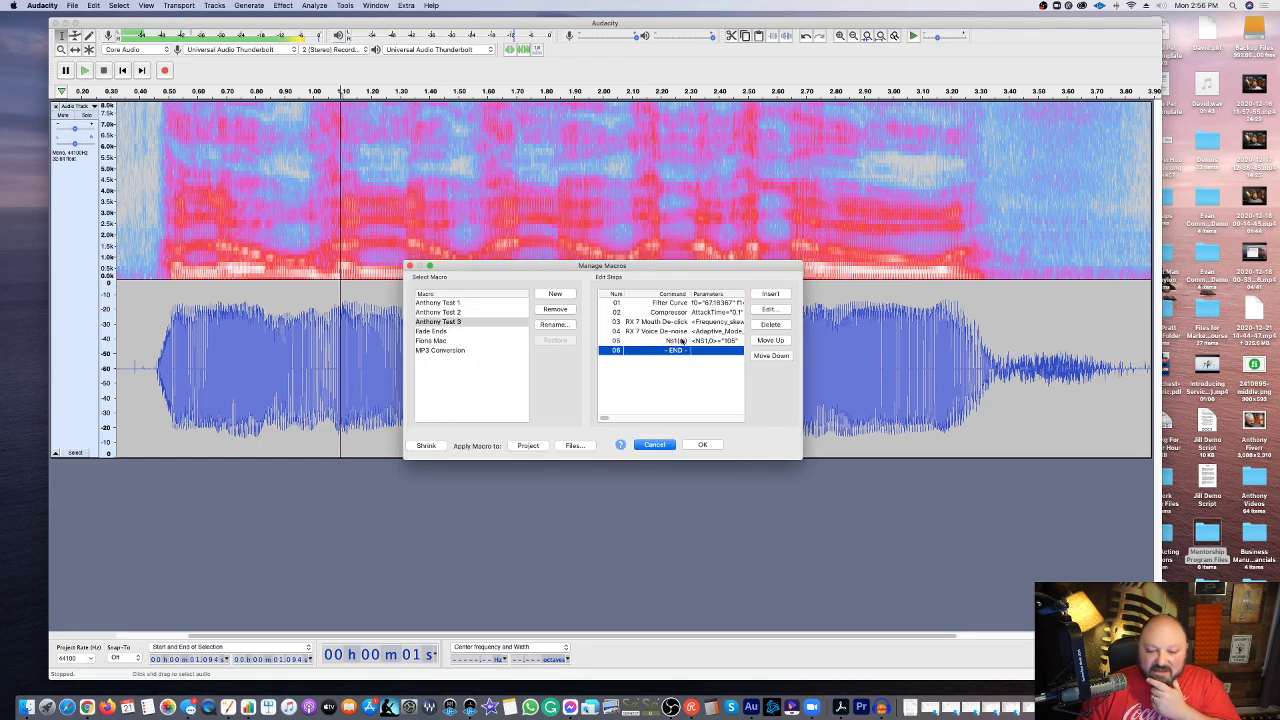
Step: Insert a Loudness Normalization command as the sixth macro step, normalizing RMS to -19 dB
left_click(762, 294)
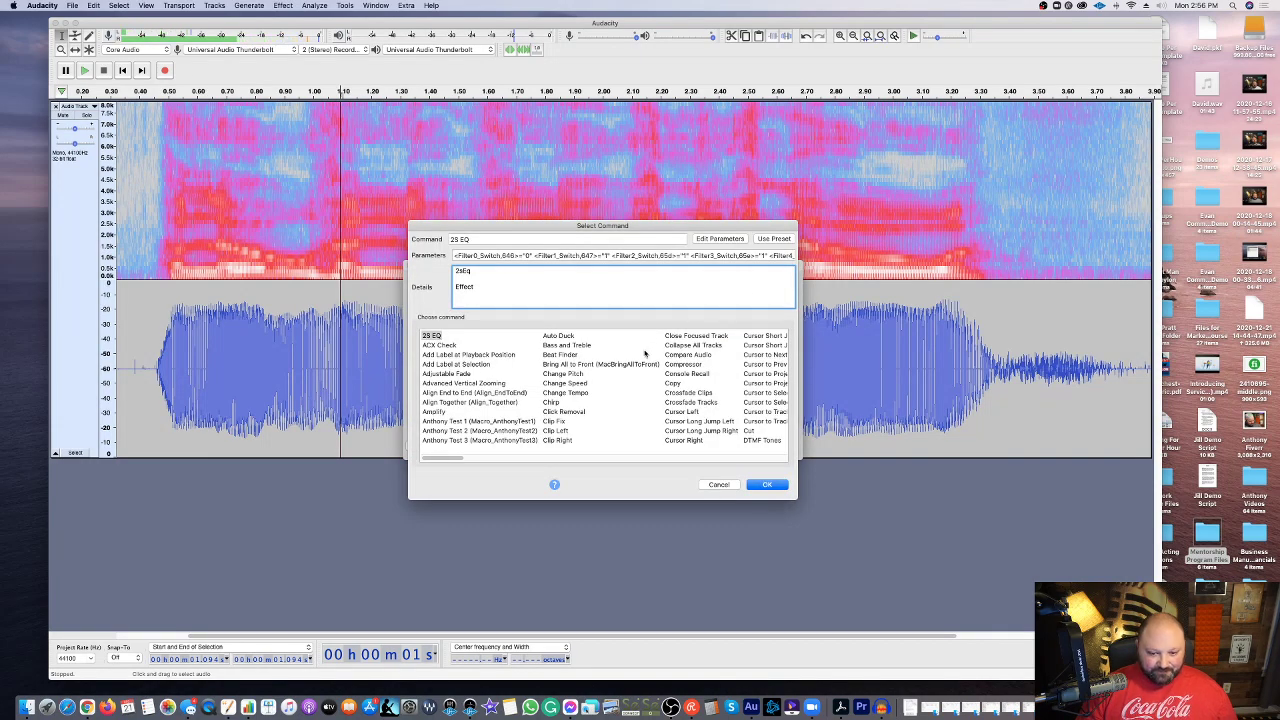
scroll(655, 372, "right", 6)
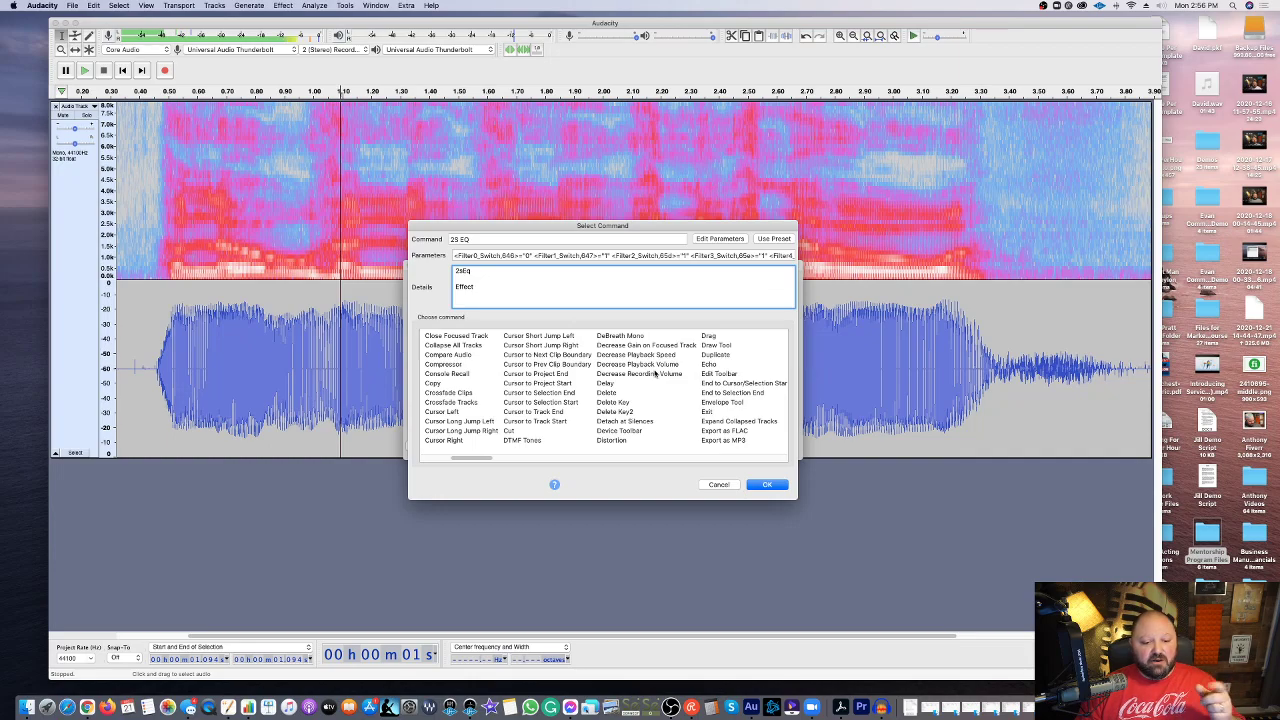
scroll(655, 372, "right", 8)
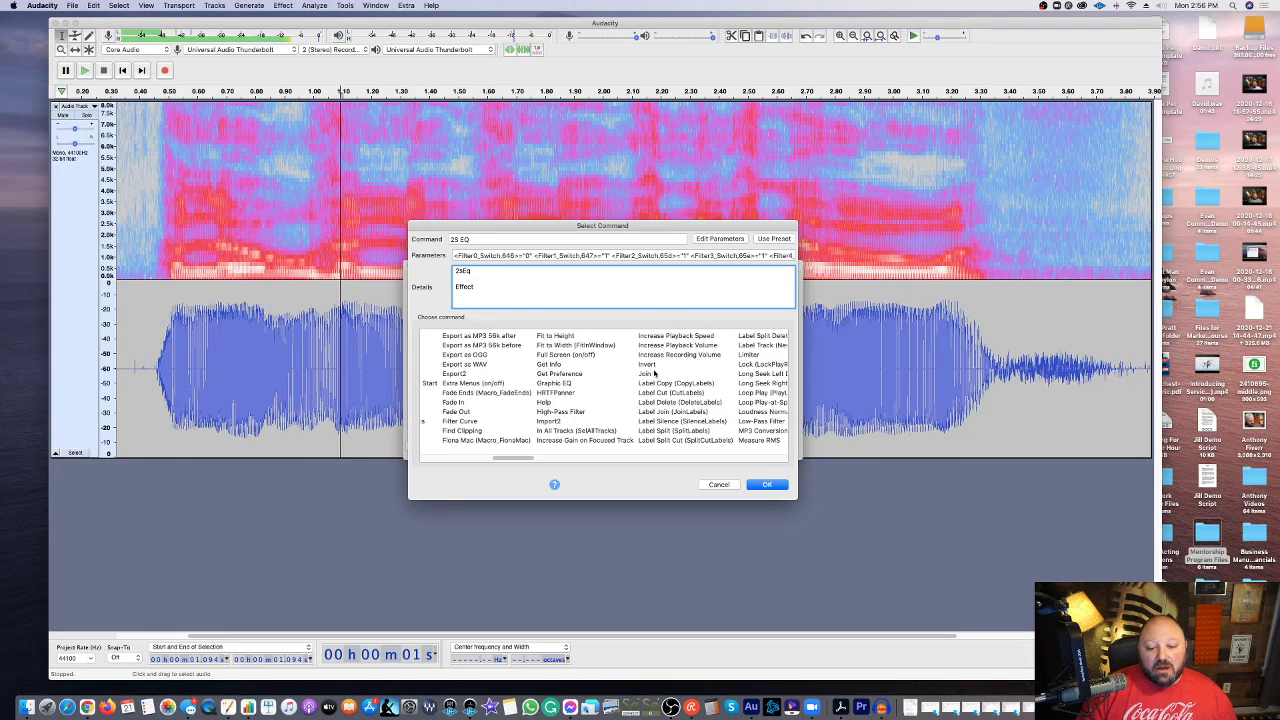
scroll(655, 372, "right", 3)
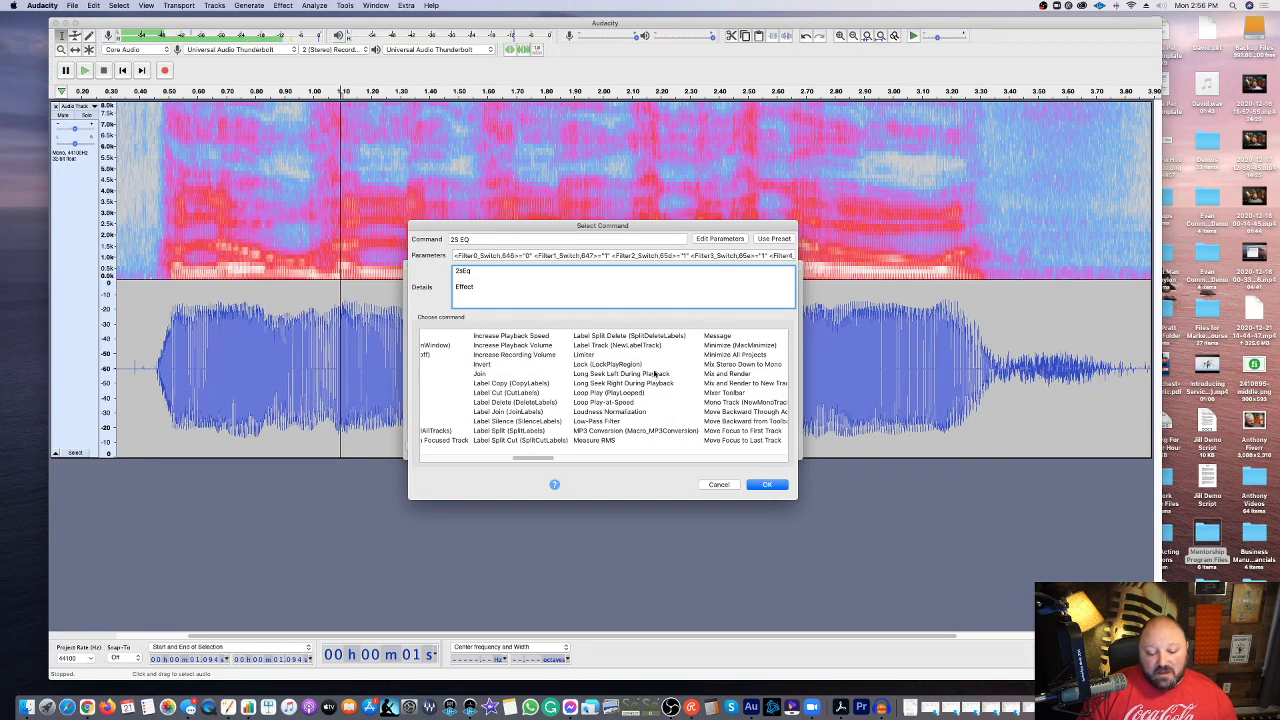
left_click(604, 412)
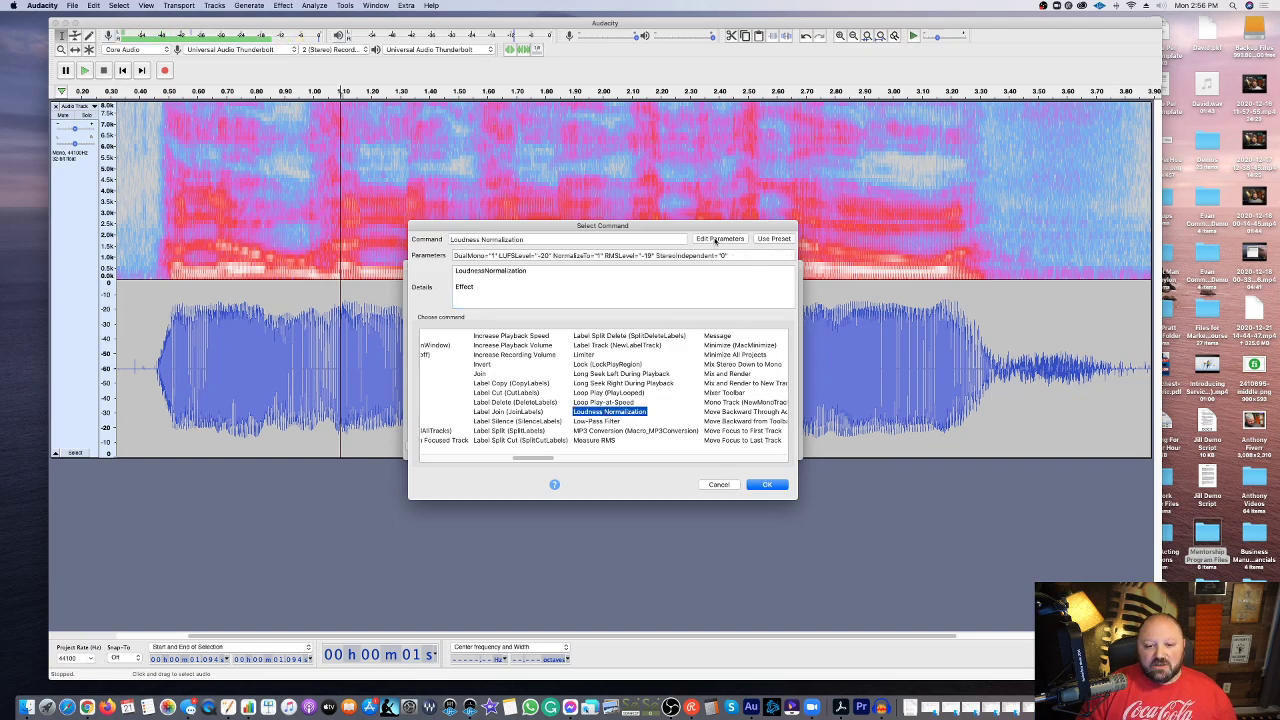
left_click(716, 240)
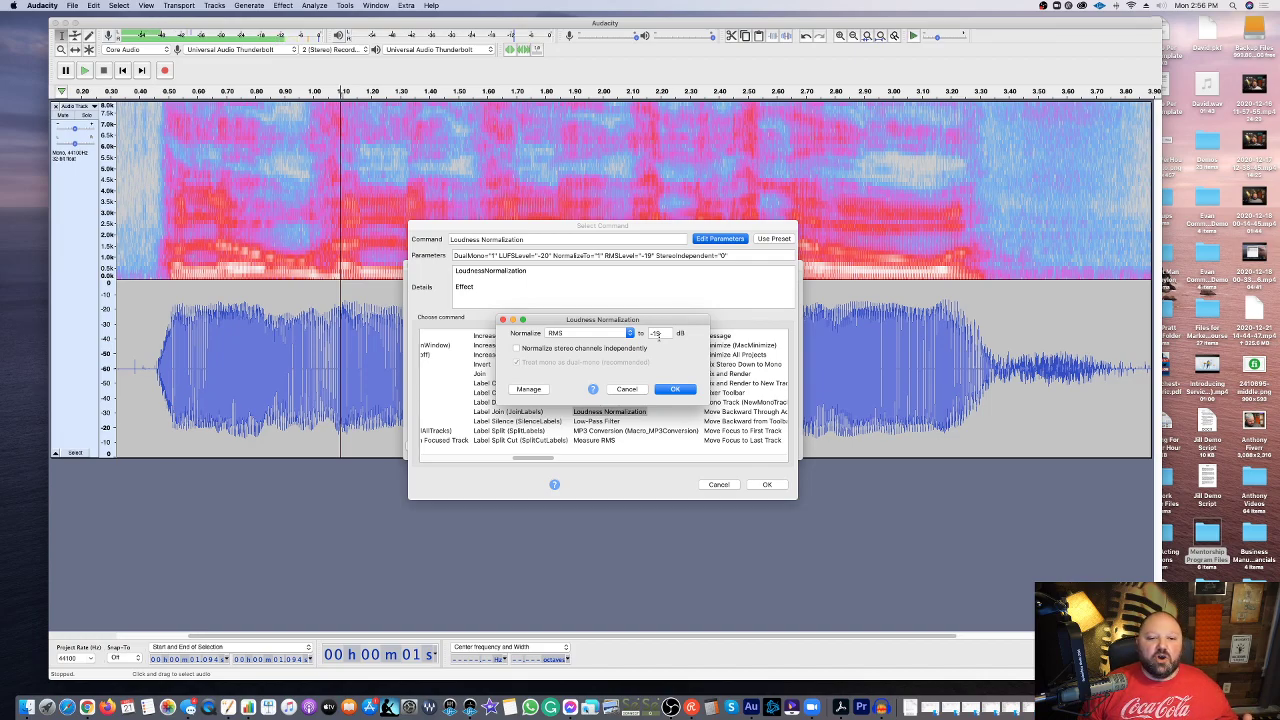
left_click(670, 389)
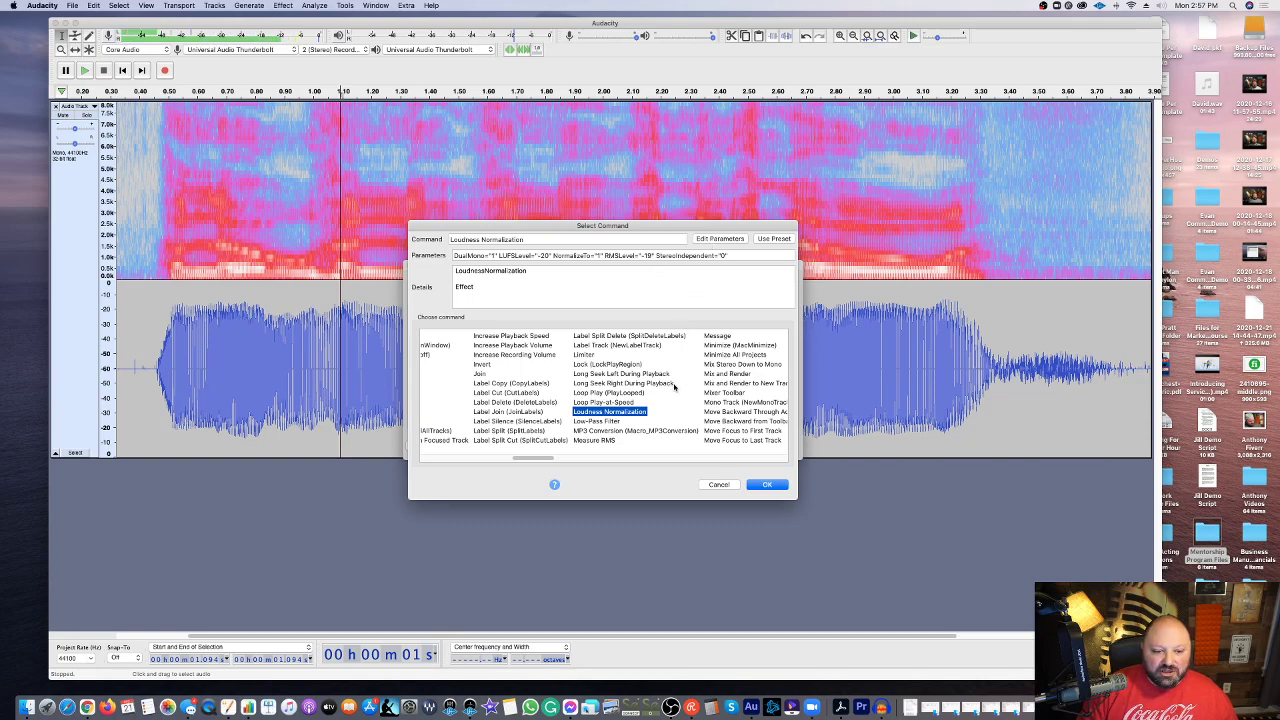
left_click(767, 484)
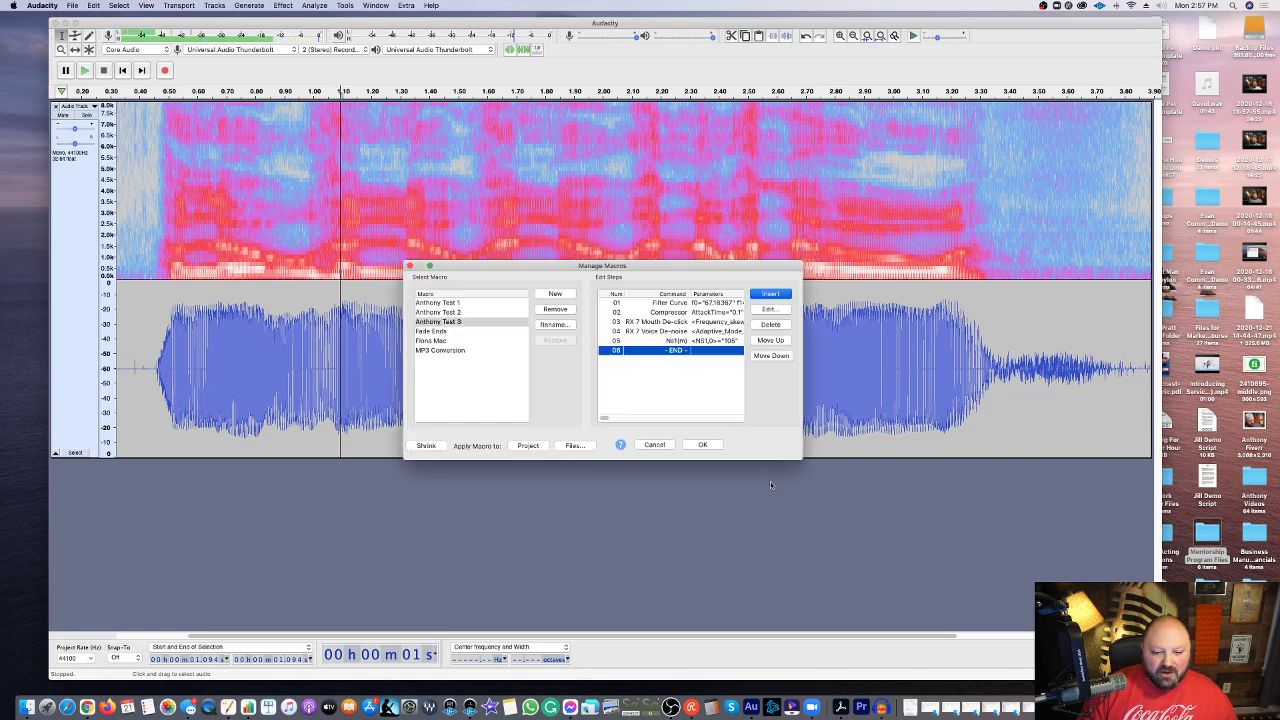
Step: Insert a Limiter with Hard Limit at -2 dB, 10 ms hold and no make-up gain as the seventh command, and save the macro
left_click(763, 294)
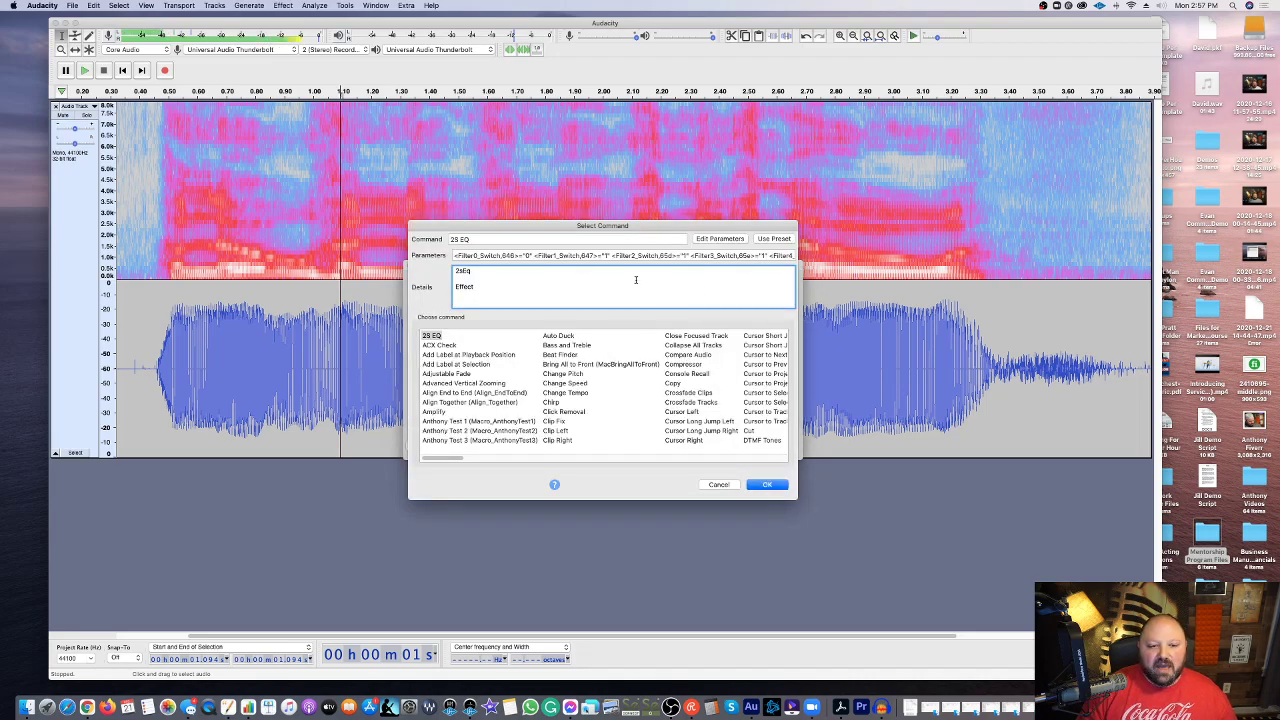
scroll(600, 370, "right", 10)
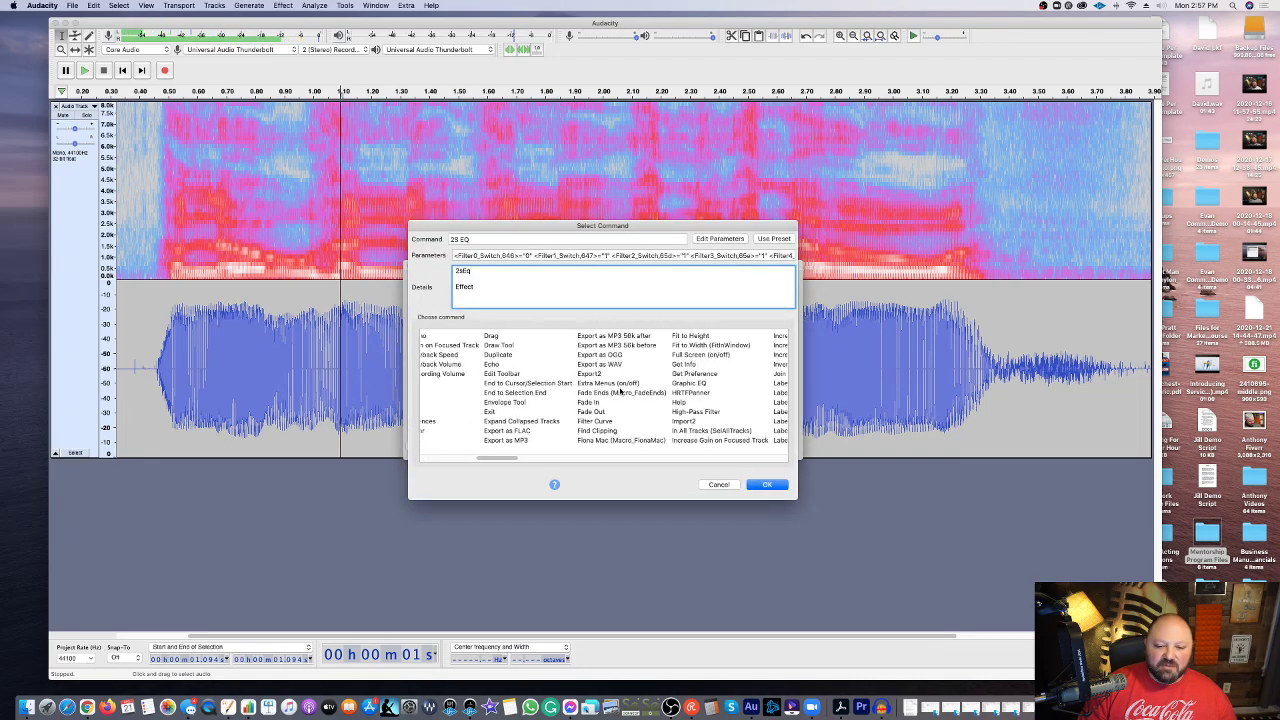
scroll(620, 393, "right", 2)
scroll(624, 385, "right", 1)
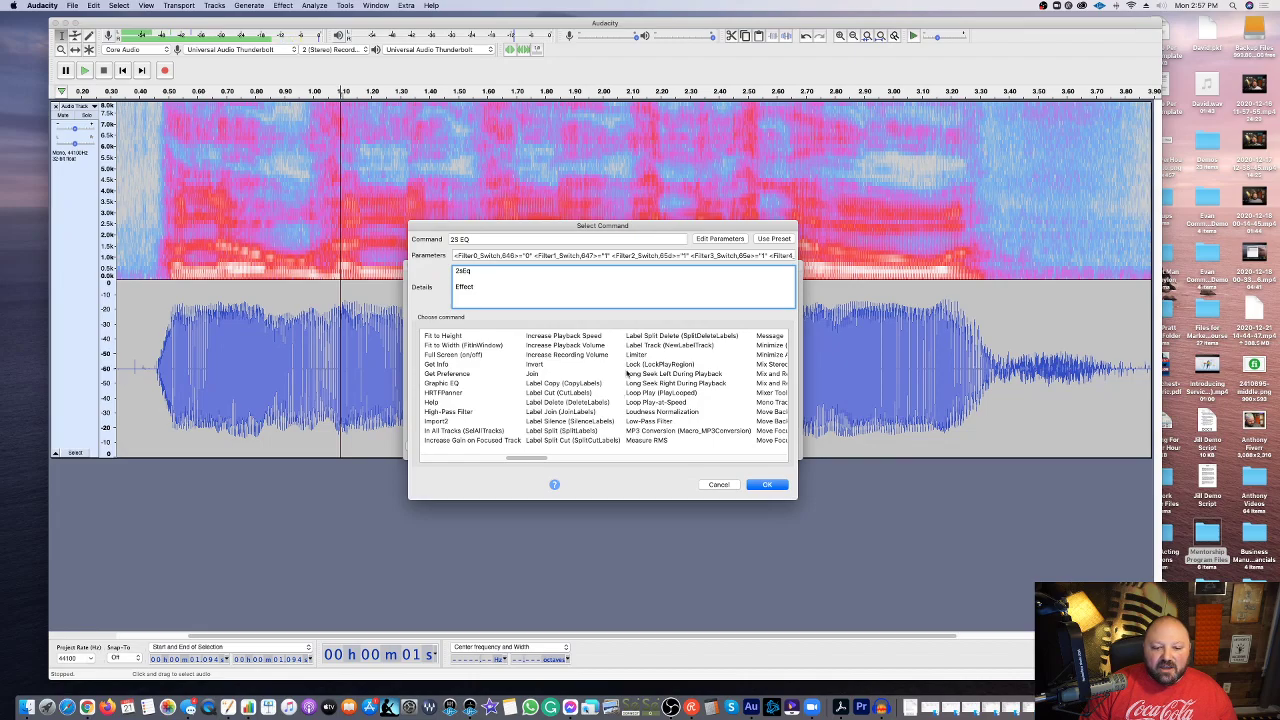
double_click(630, 356)
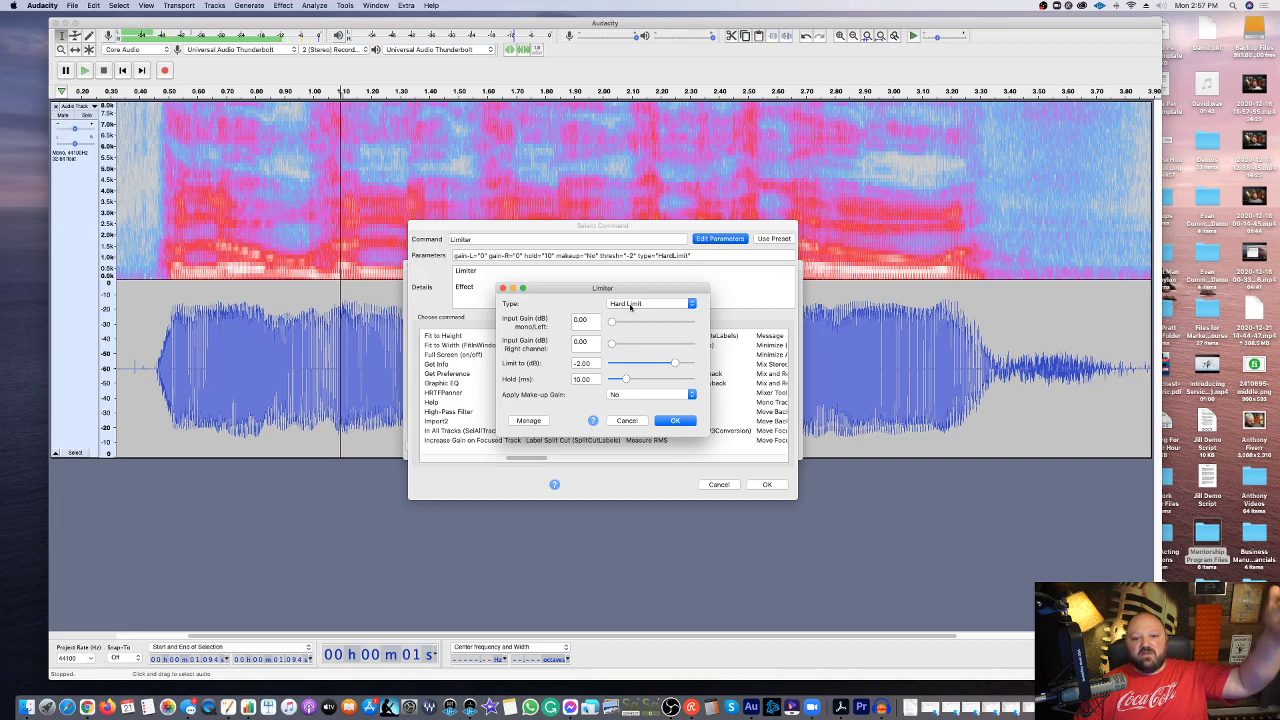
double_click(578, 363)
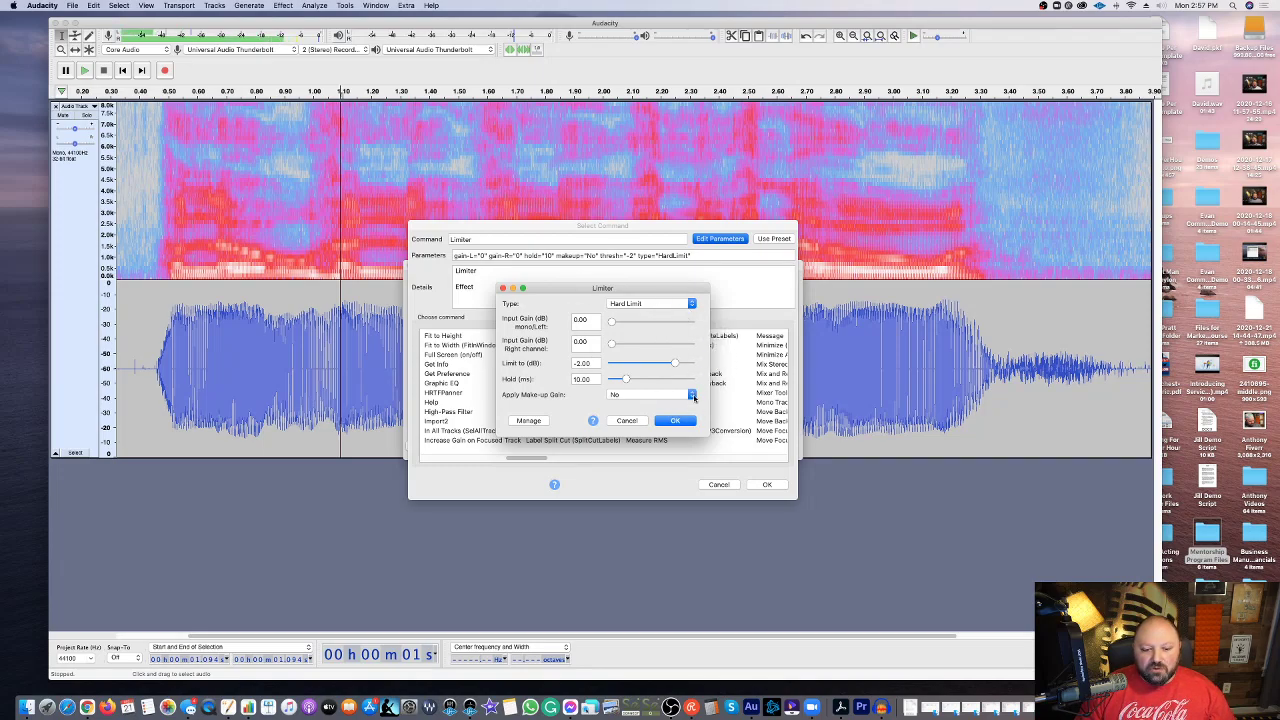
left_click(676, 421)
left_click(765, 484)
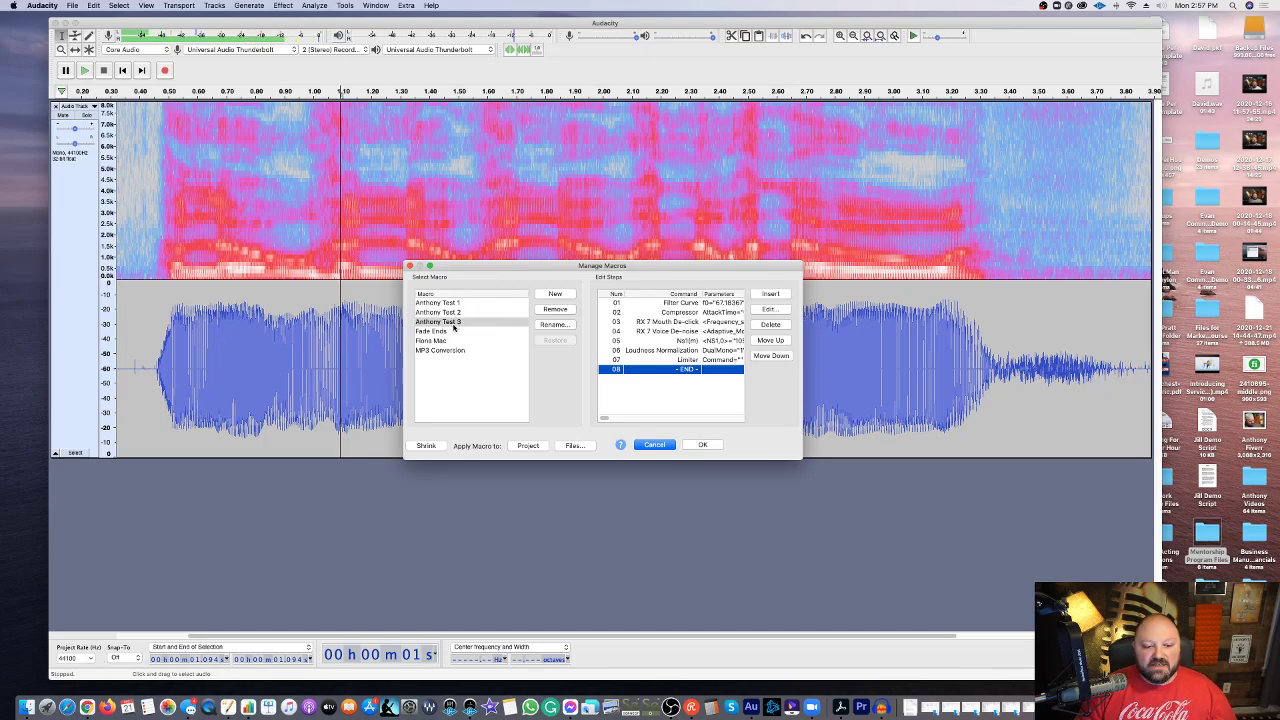
left_click(702, 444)
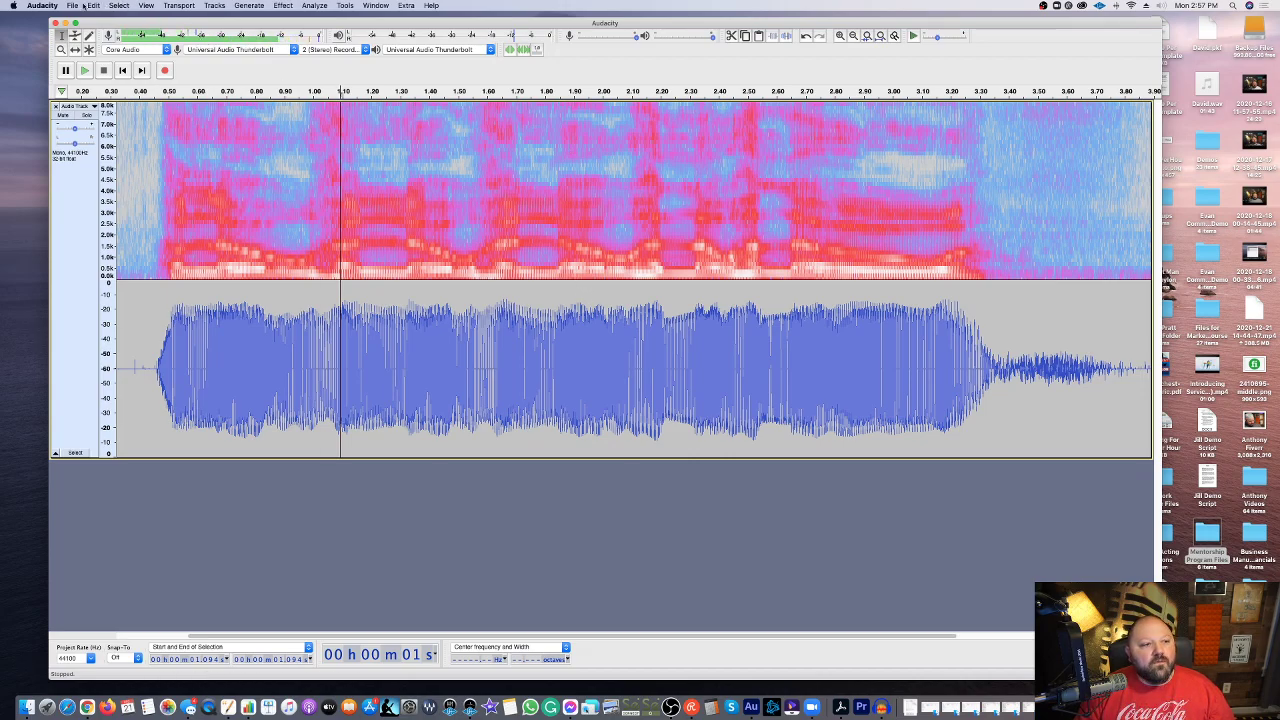
Step: Filter the key bindings in the keyboard preferences by the name shared by the test macros
left_click(48, 6)
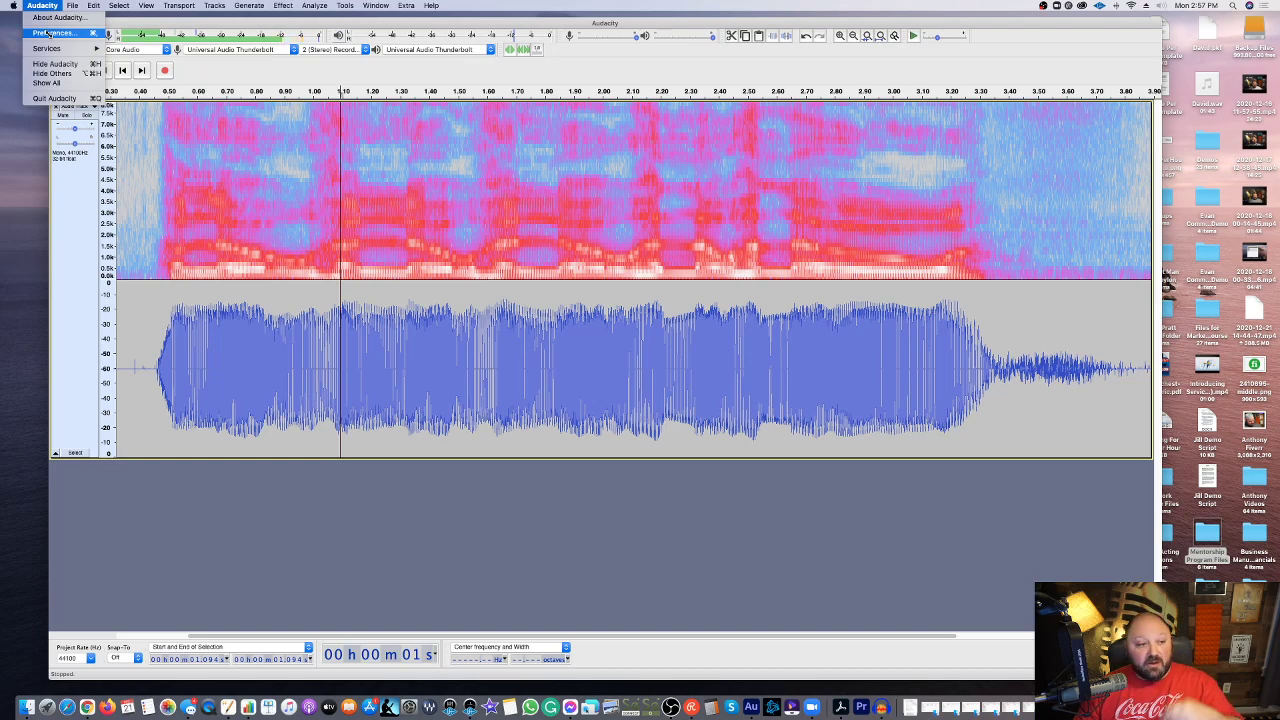
left_click(47, 33)
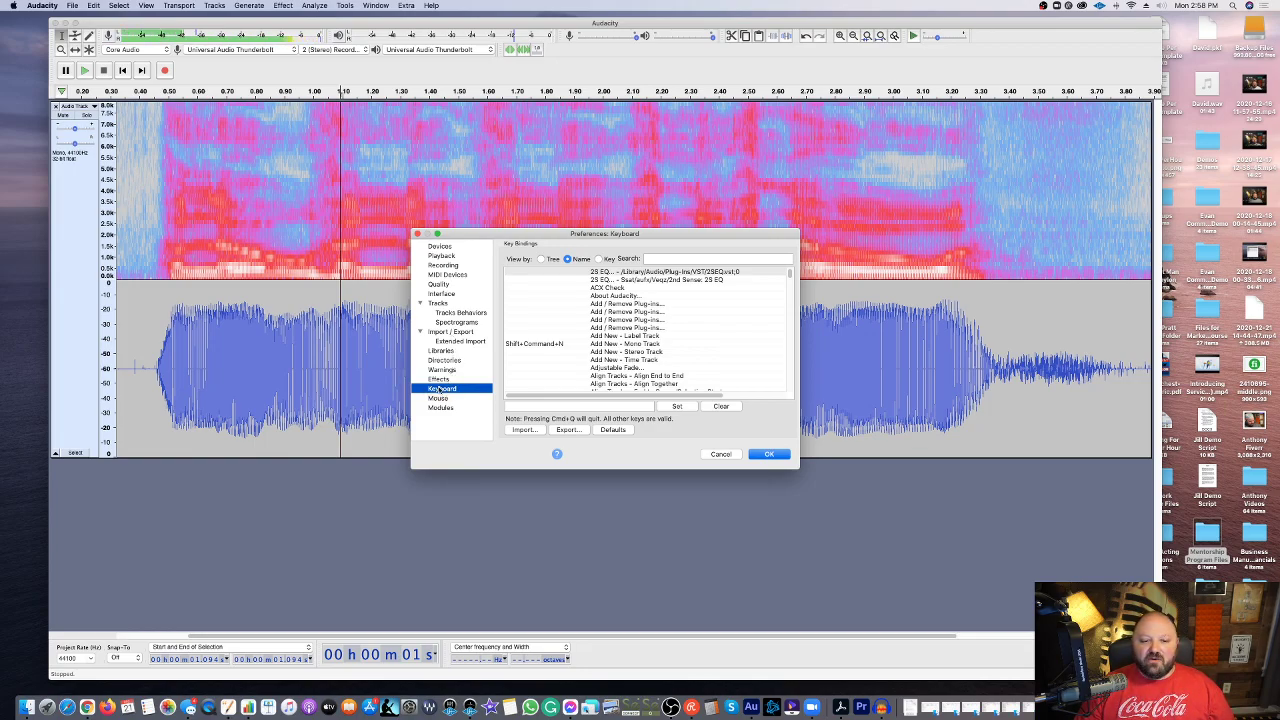
left_click(669, 261)
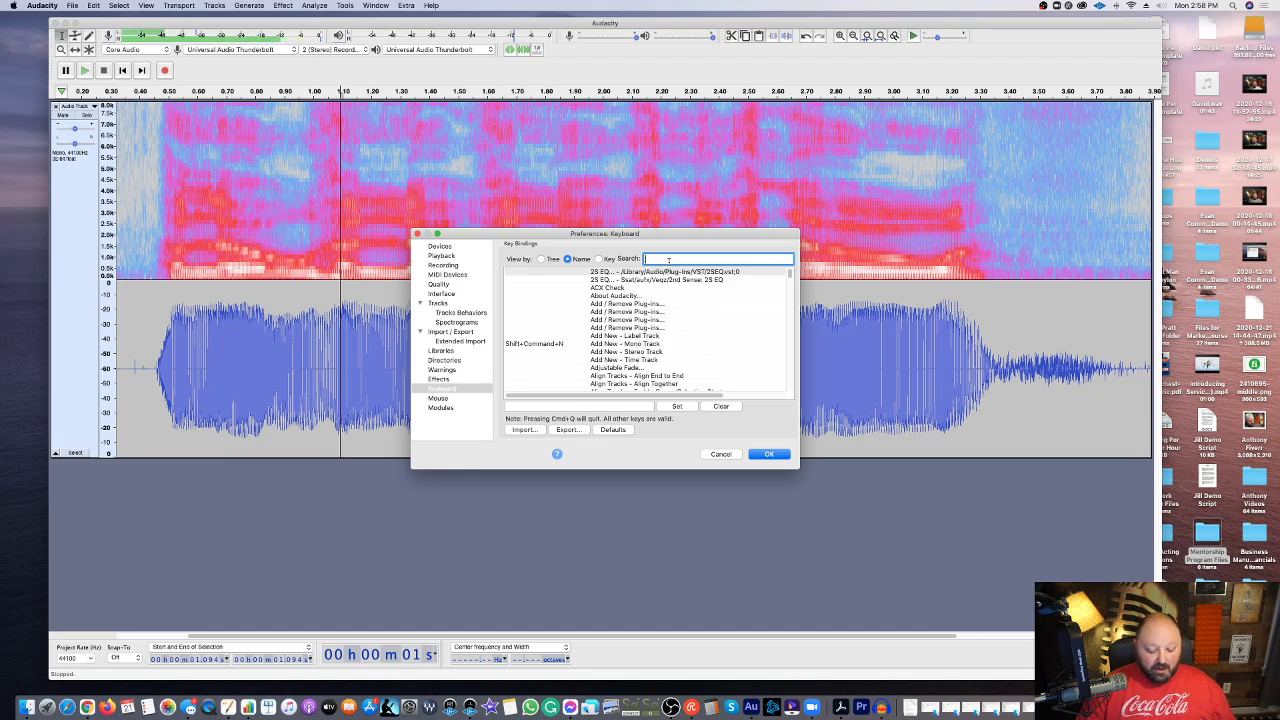
type("Anthony Test")
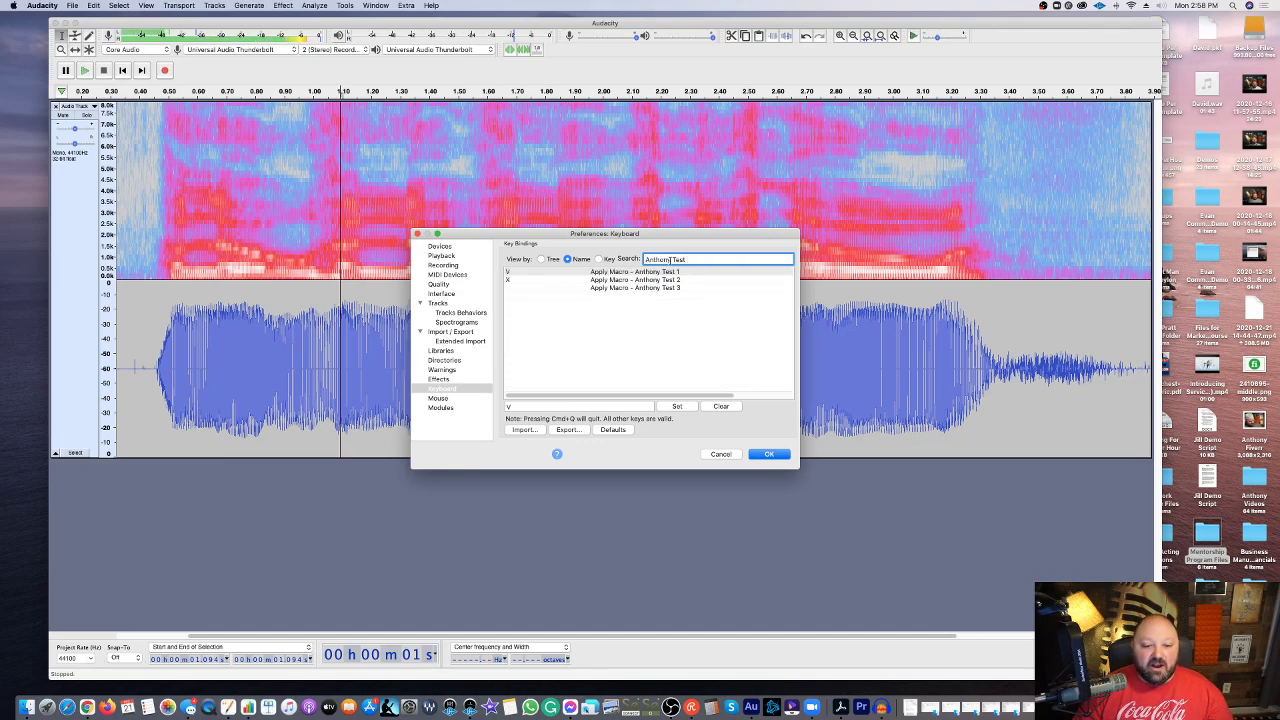
Step: Assign the shortcut X to applying the third test macro, reassign it from the second test macro, and save the preferences
left_click(619, 289)
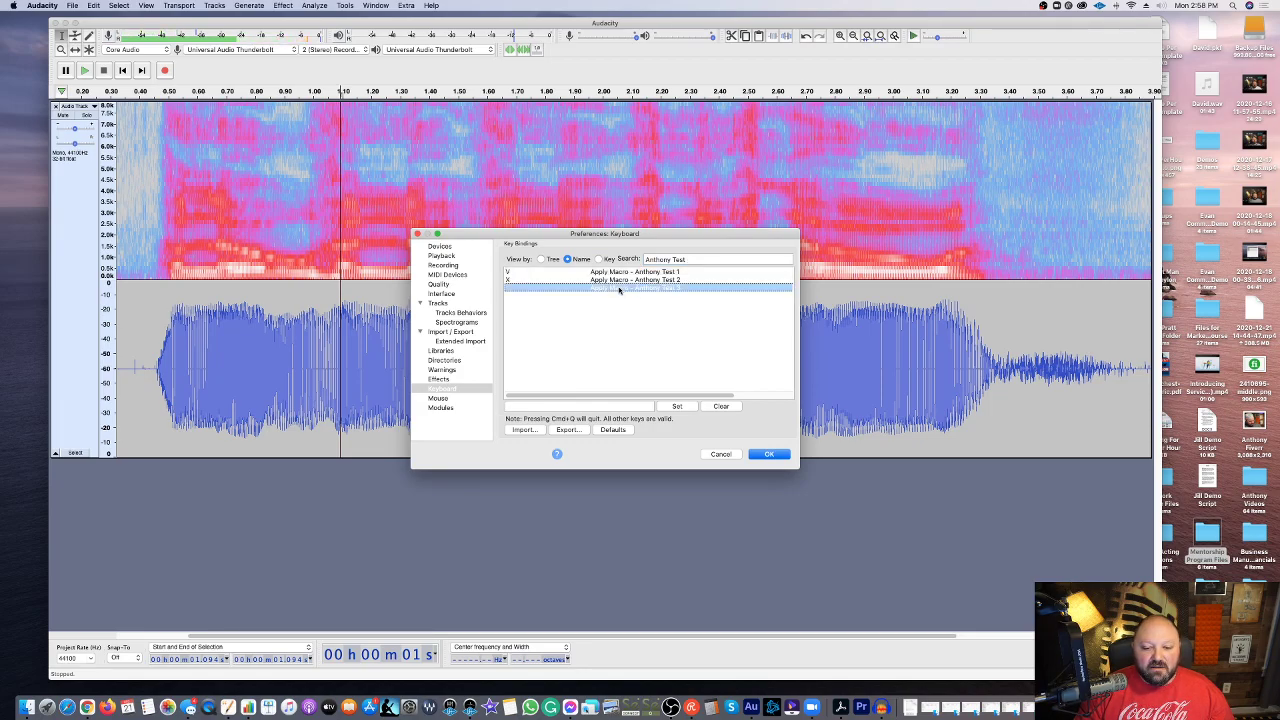
left_click(589, 406)
key("x")
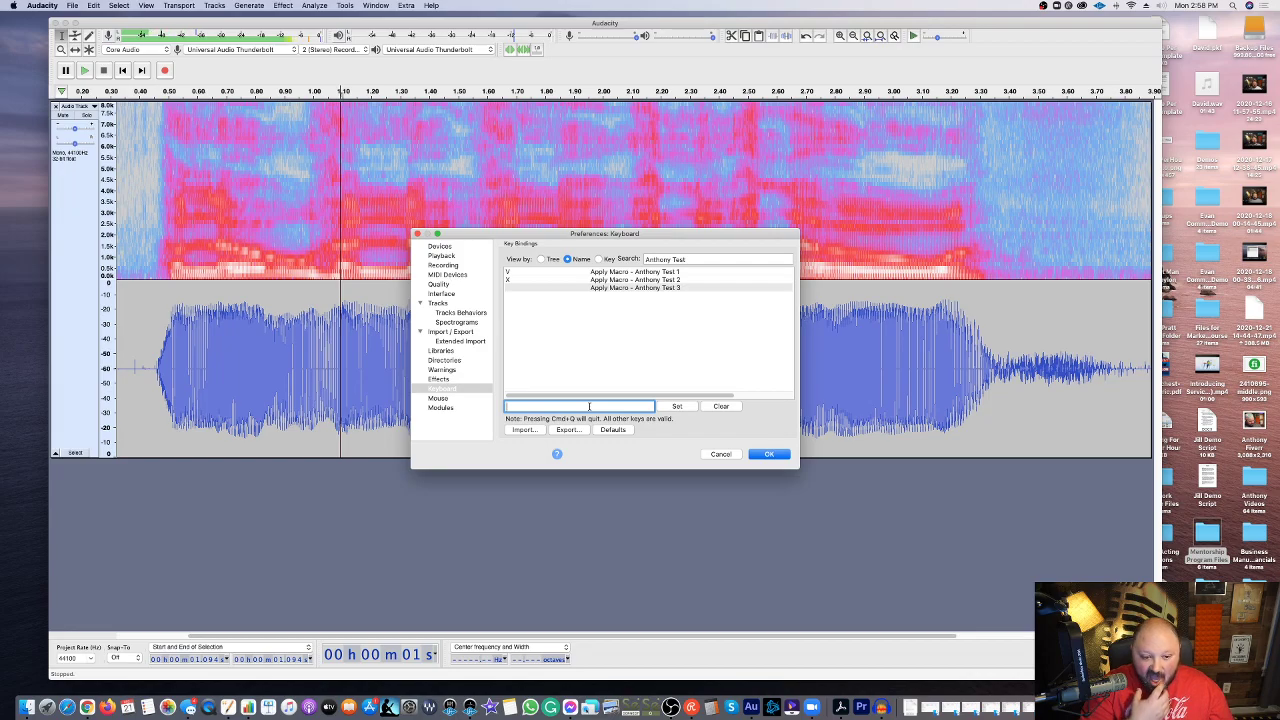
left_click(677, 406)
left_click(620, 366)
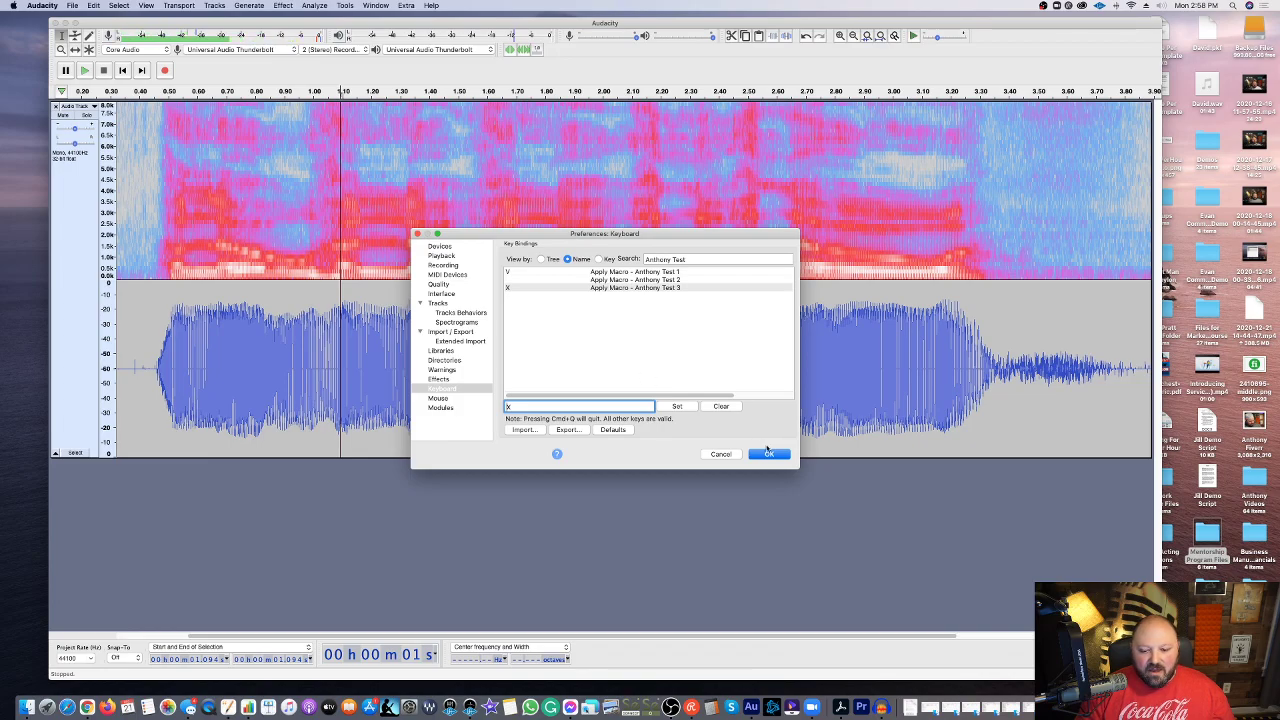
left_click(759, 453)
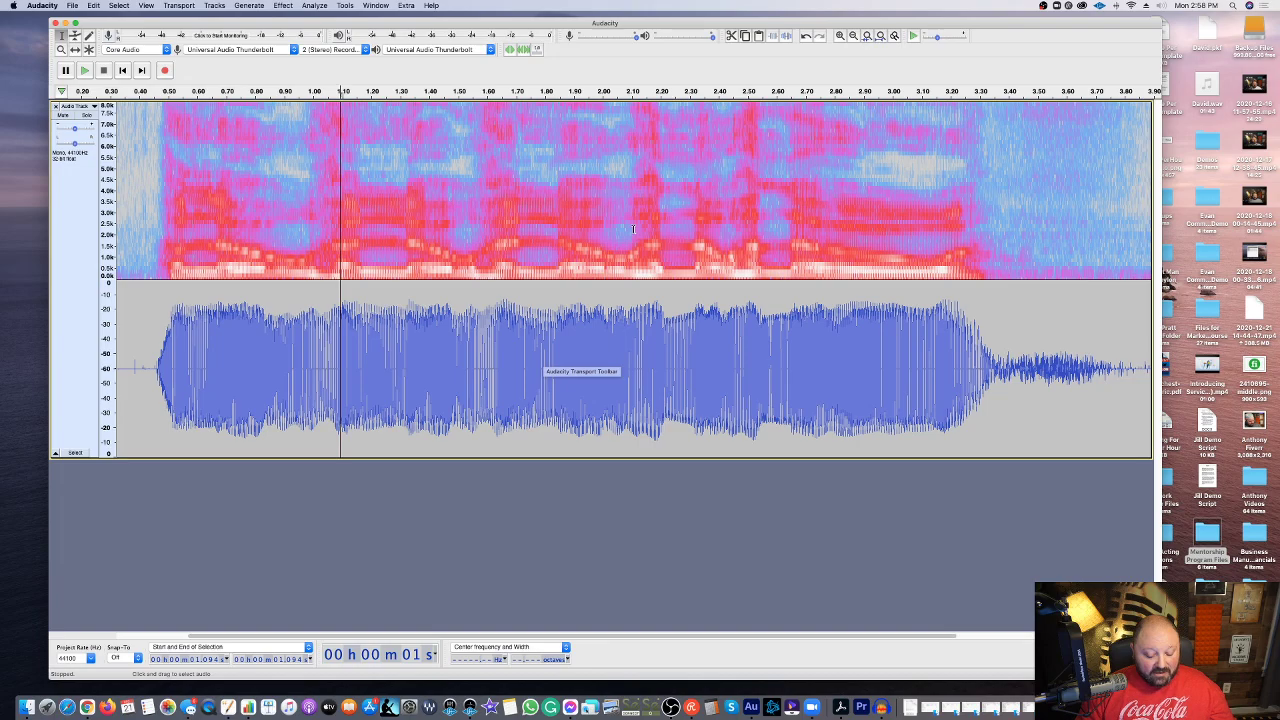
Step: Select the entire voice clip and run the third test macro on it
double_click(348, 312)
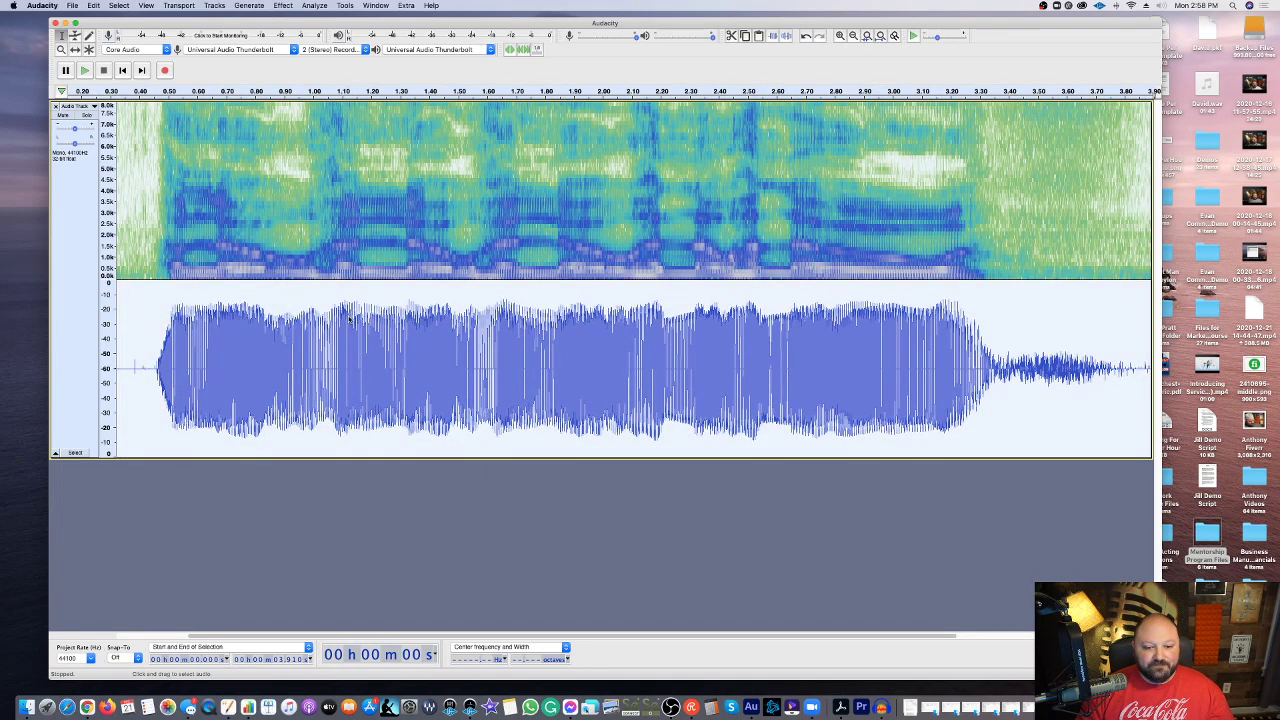
key("super+r")
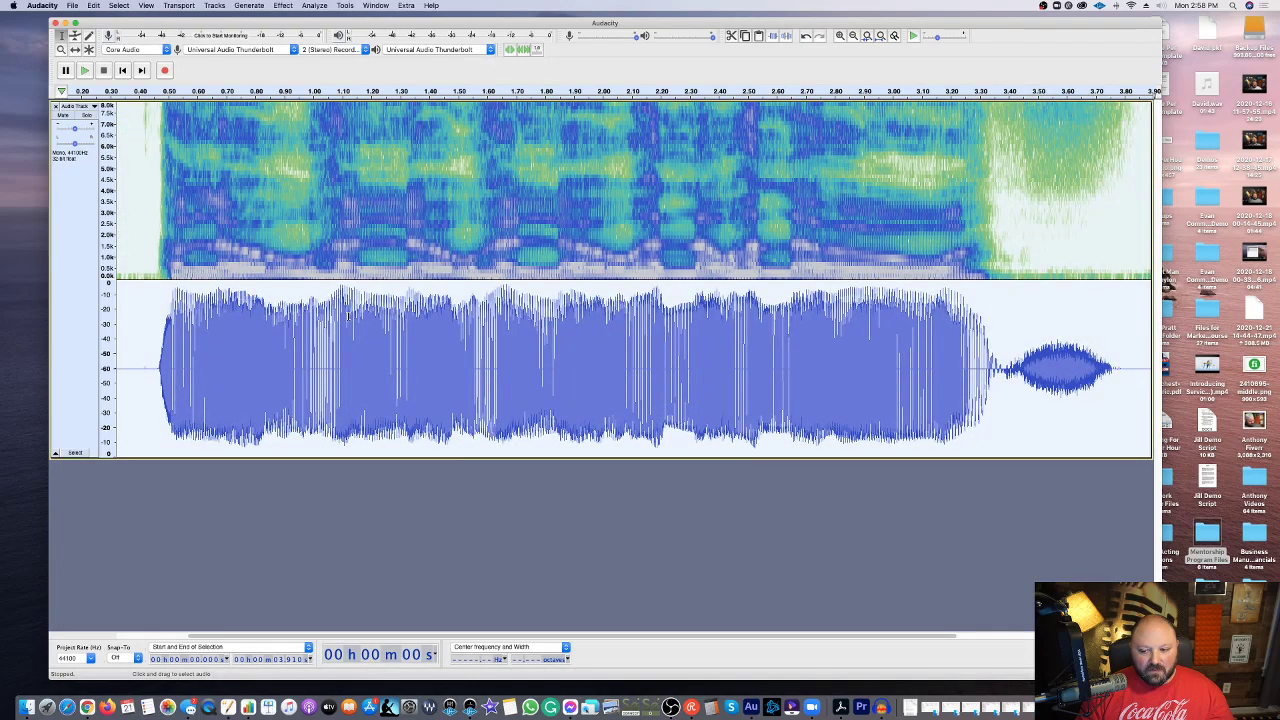
left_click(498, 342)
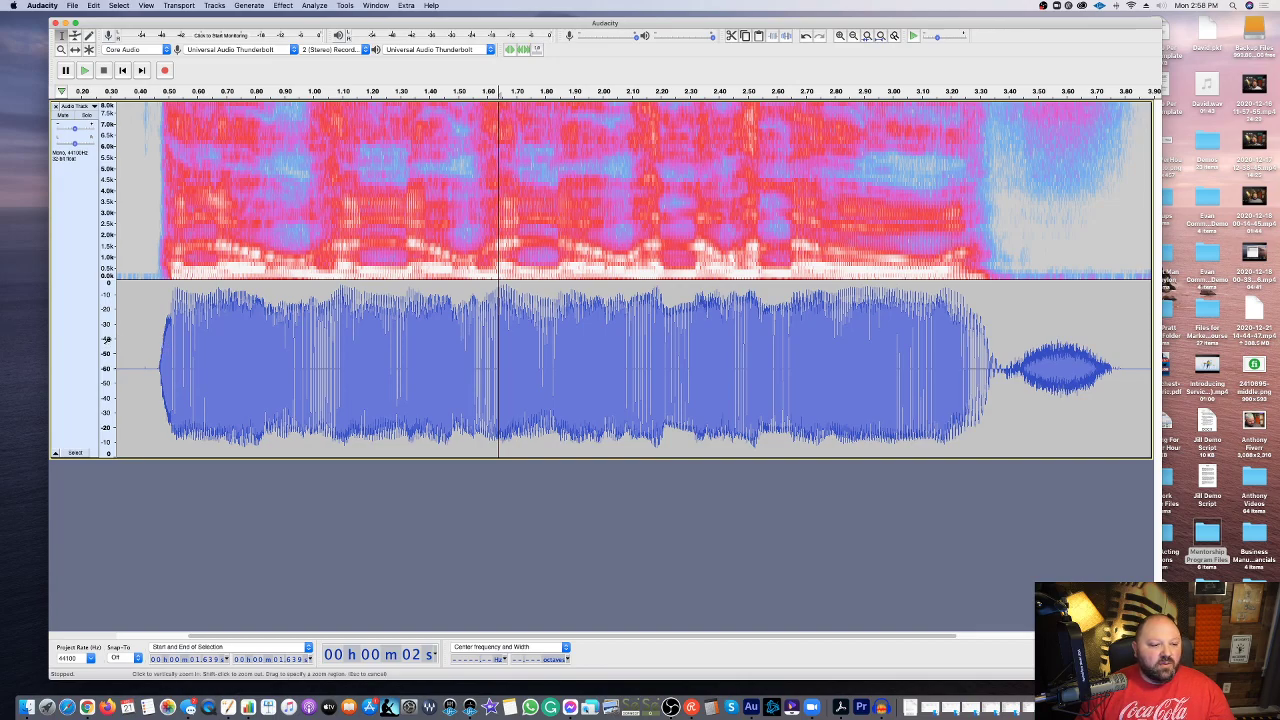
Step: Increase the audio track's height and zoom its waveform out vertically to show the full dB range
left_click(112, 342)
right_click(115, 342)
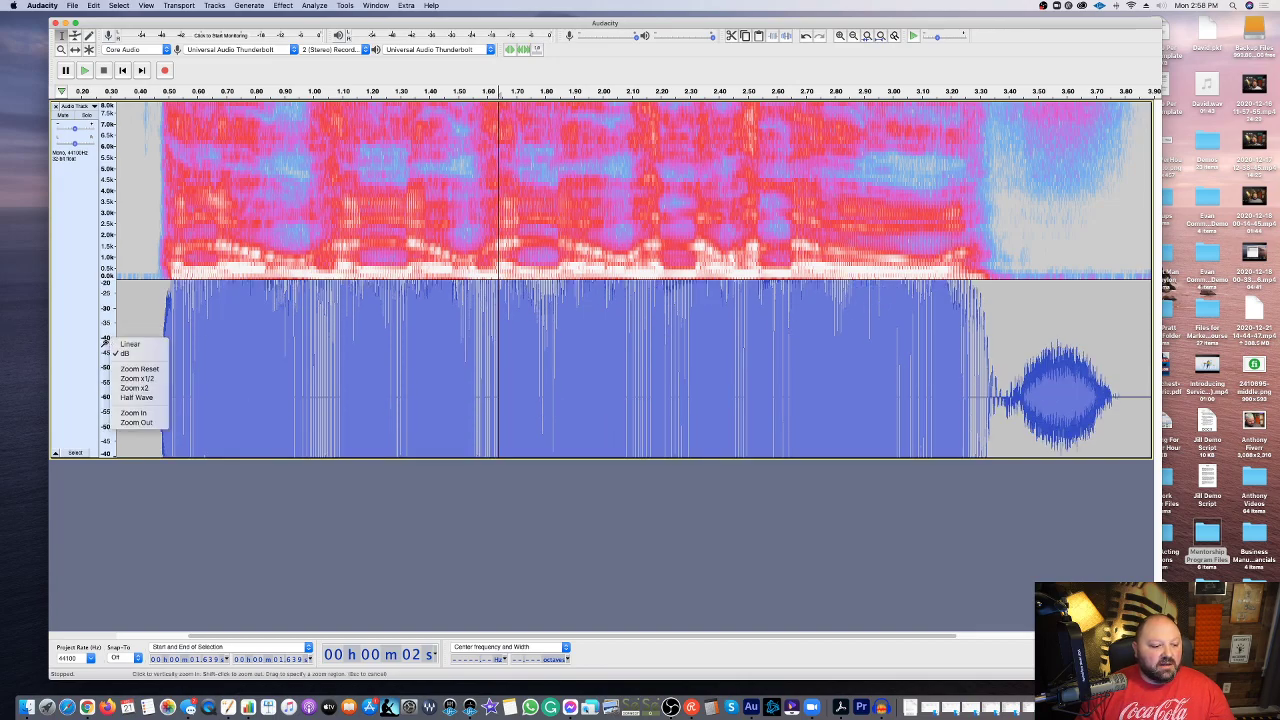
left_click(120, 421)
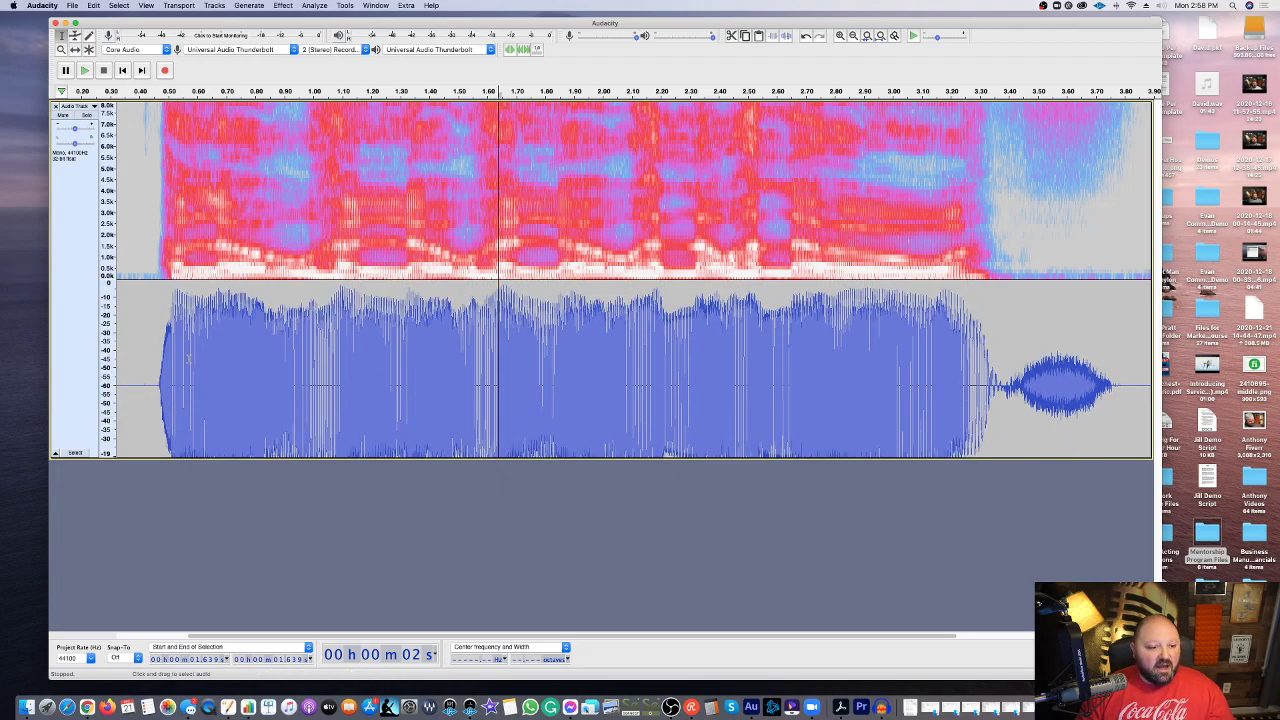
left_click_drag(284, 457, 284, 517)
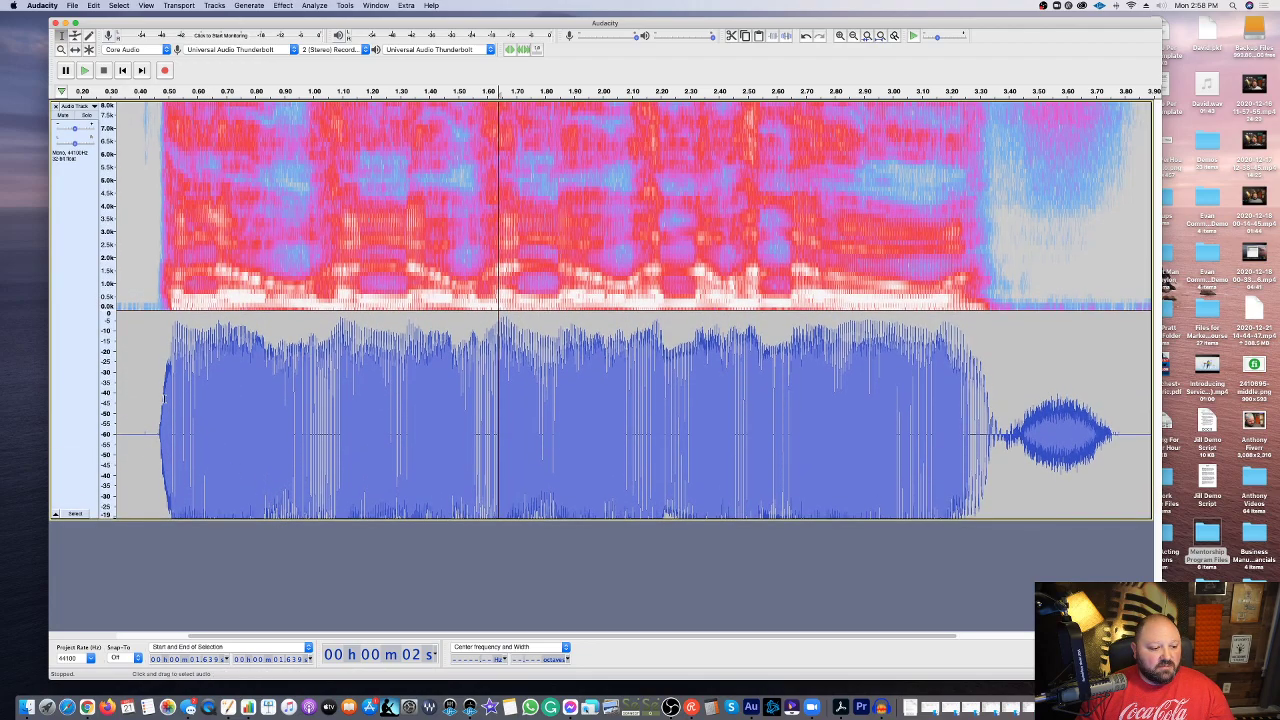
right_click(106, 368)
left_click(123, 450)
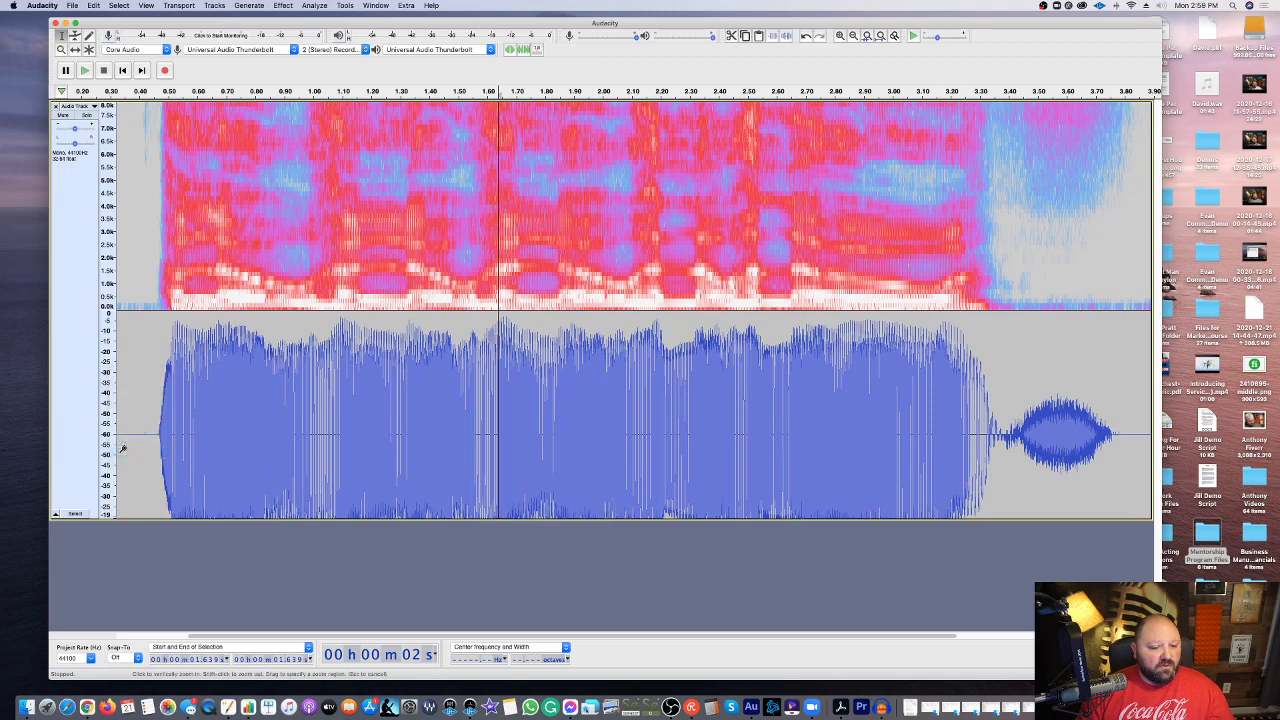
left_click(128, 447)
Step: Play the processed clip from just before the speech, at about 0.45 s, through to its end
scroll(141, 421, "right", 1)
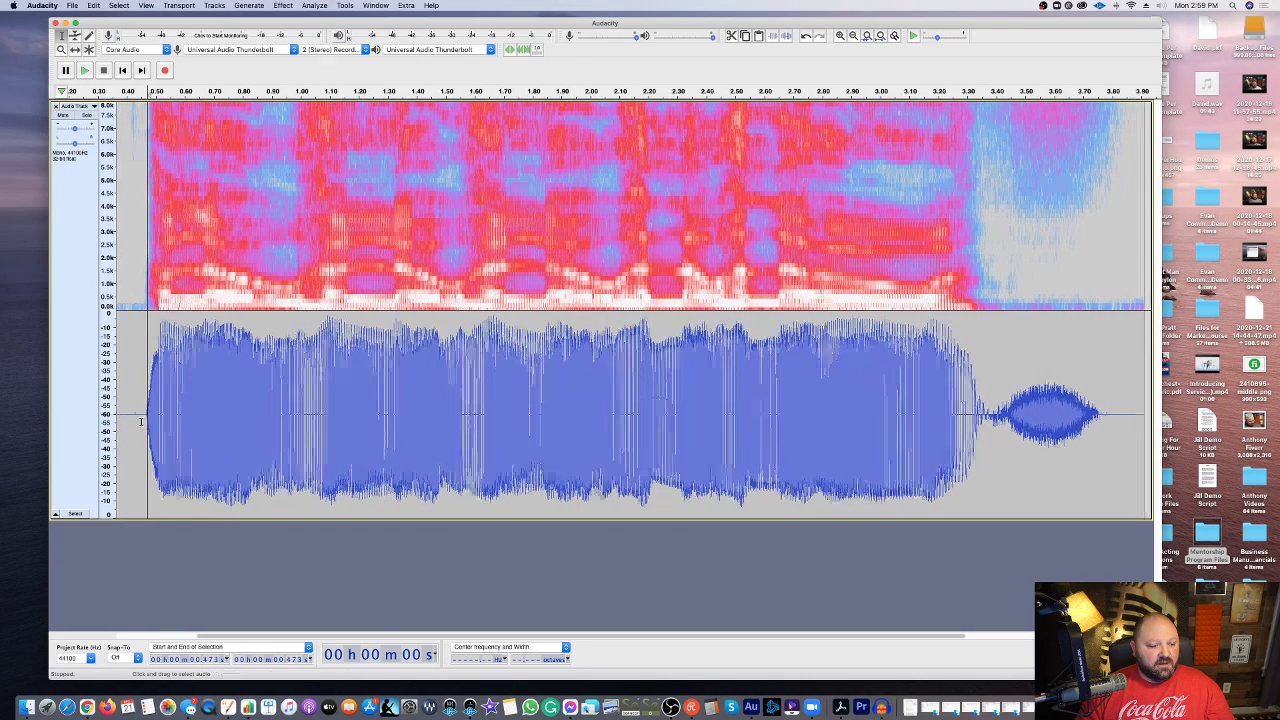
scroll(141, 421, "right", 1)
key("space")
scroll(332, 428, "left", 4)
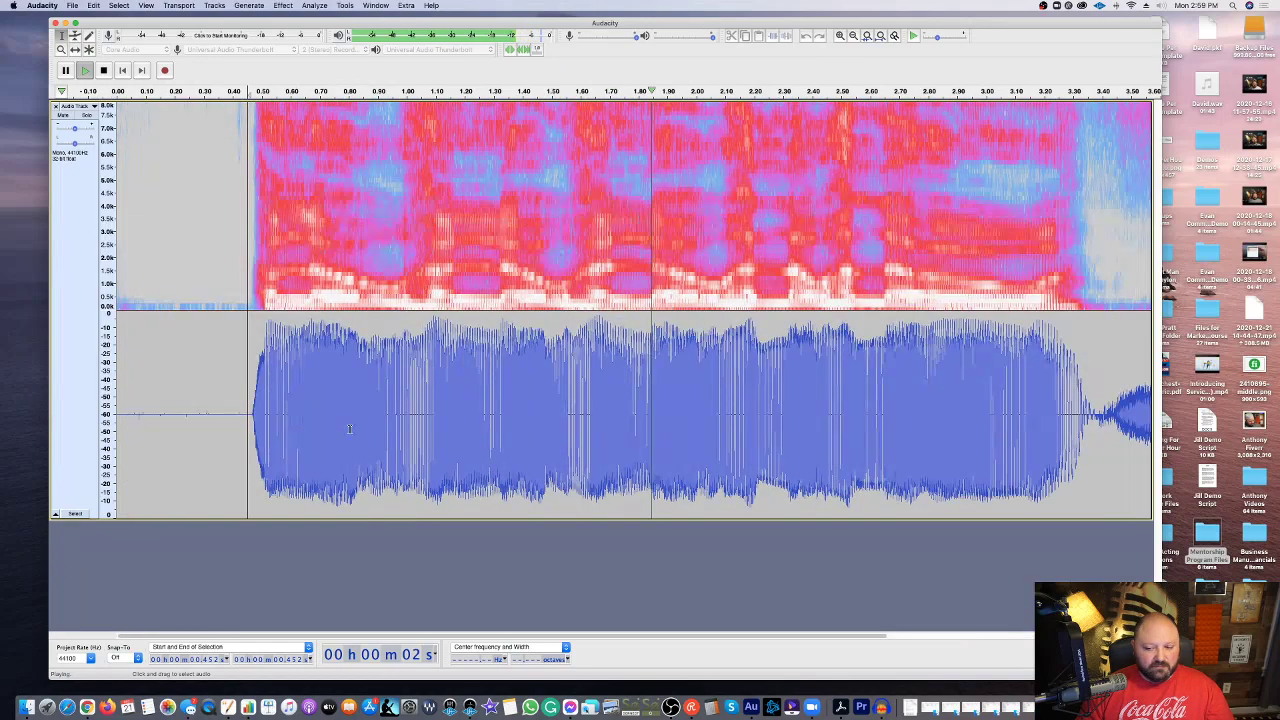
scroll(500, 440, "right", 5)
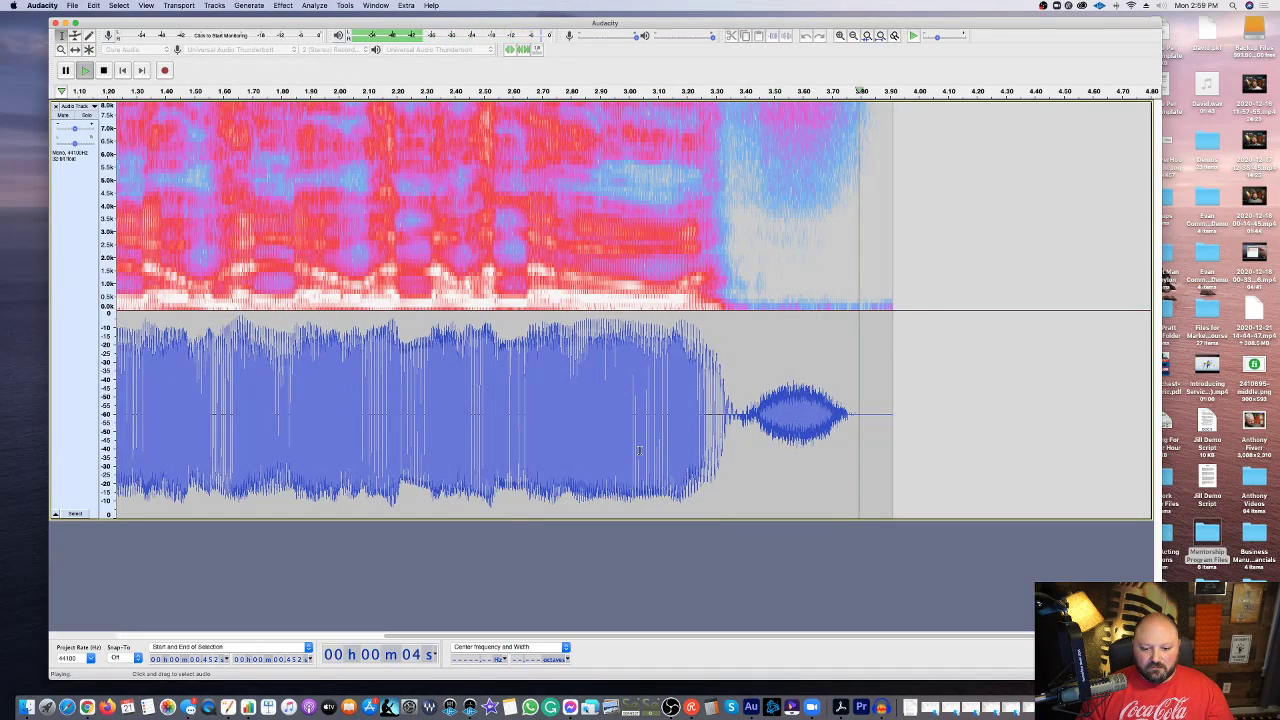
Step: Delete the leftover noise after the speech, from about 3.36 s to 3.86 s
left_click_drag(732, 432, 843, 443)
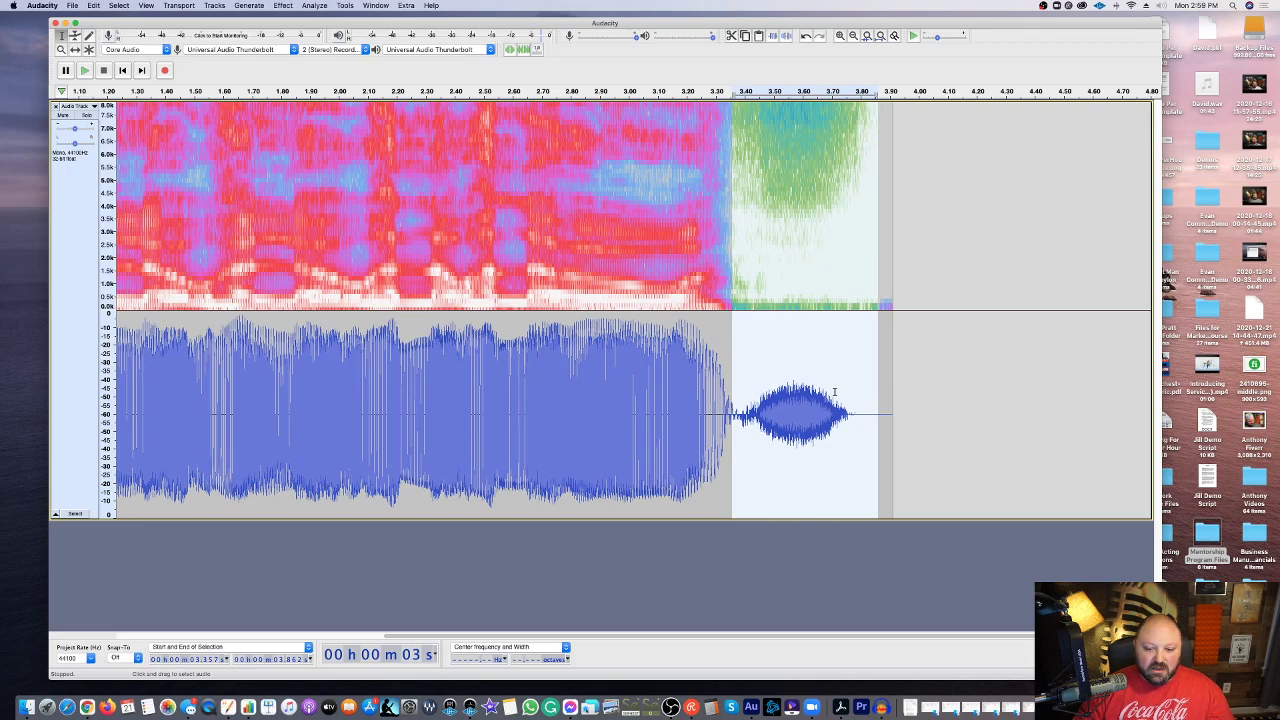
key("Delete")
scroll(628, 408, "left", 5)
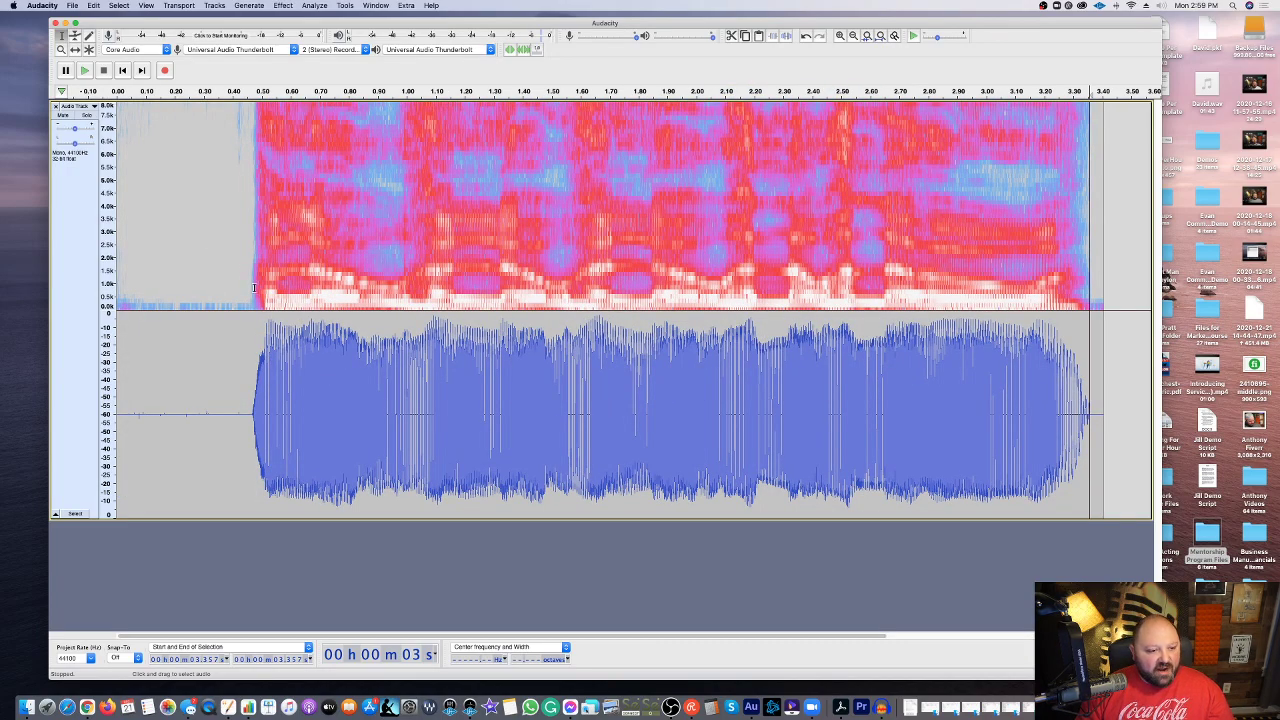
left_click_drag(139, 297, 256, 311)
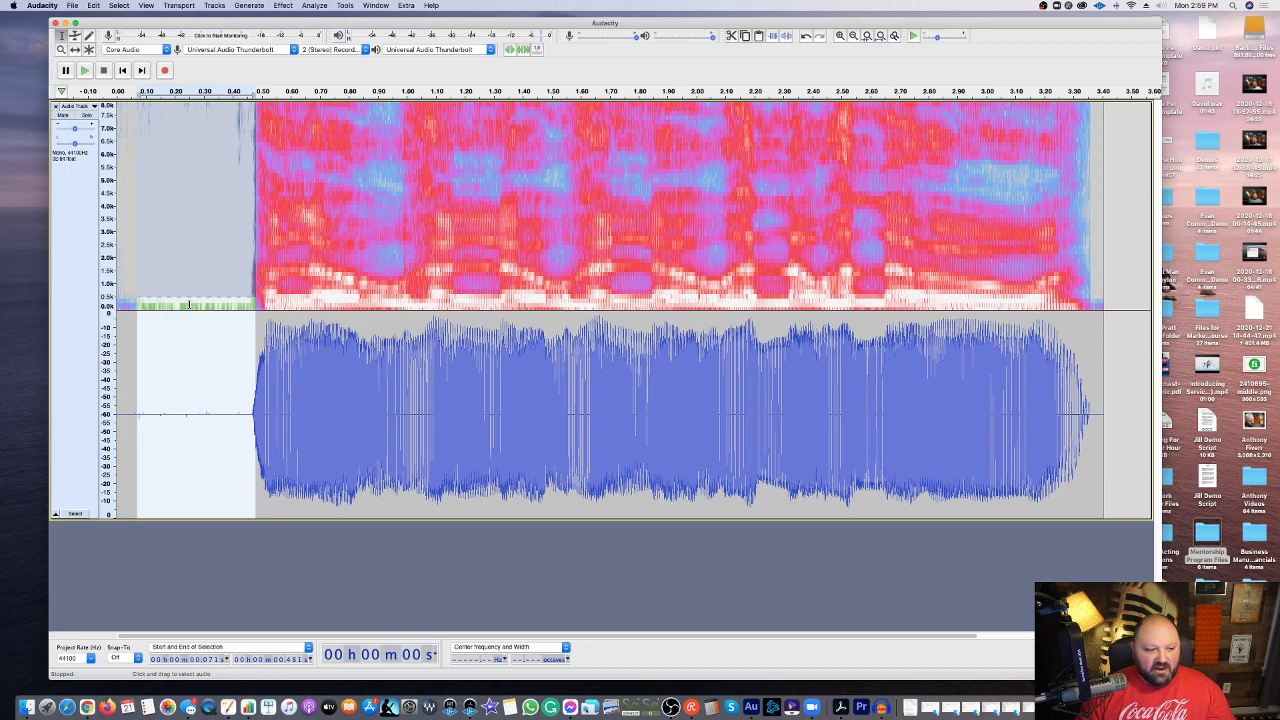
left_click(209, 392)
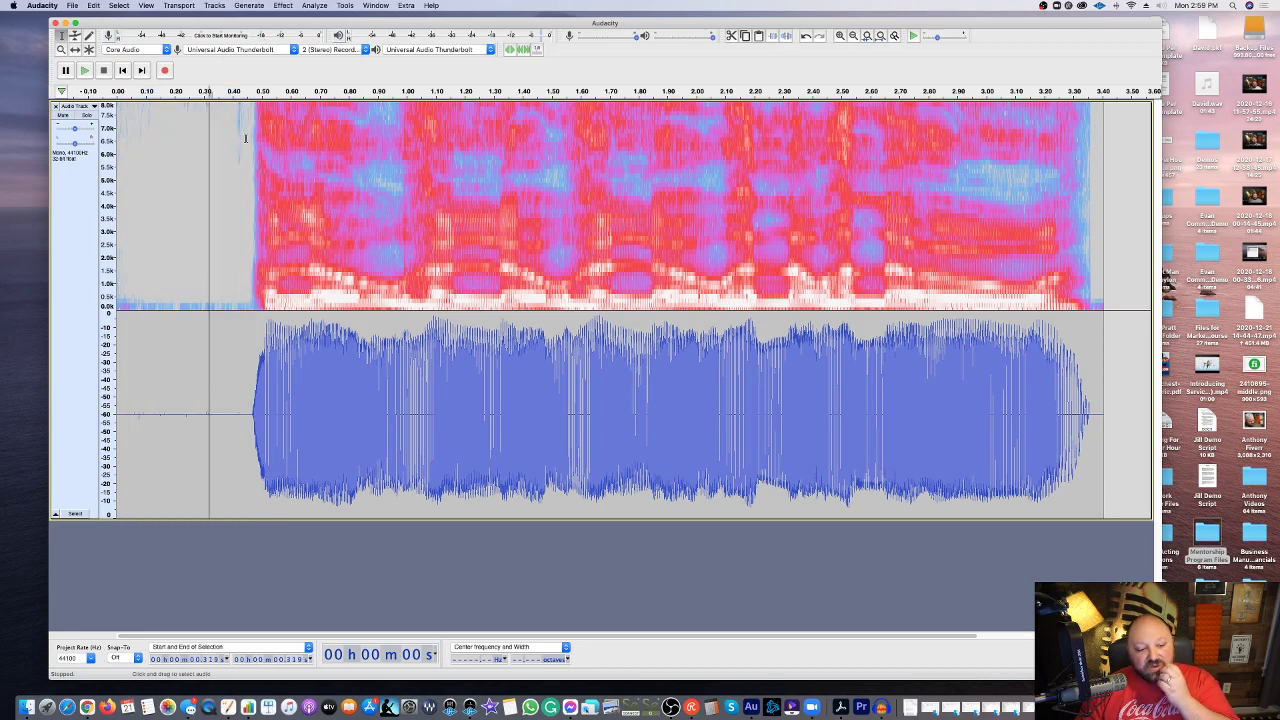
left_click(284, 5)
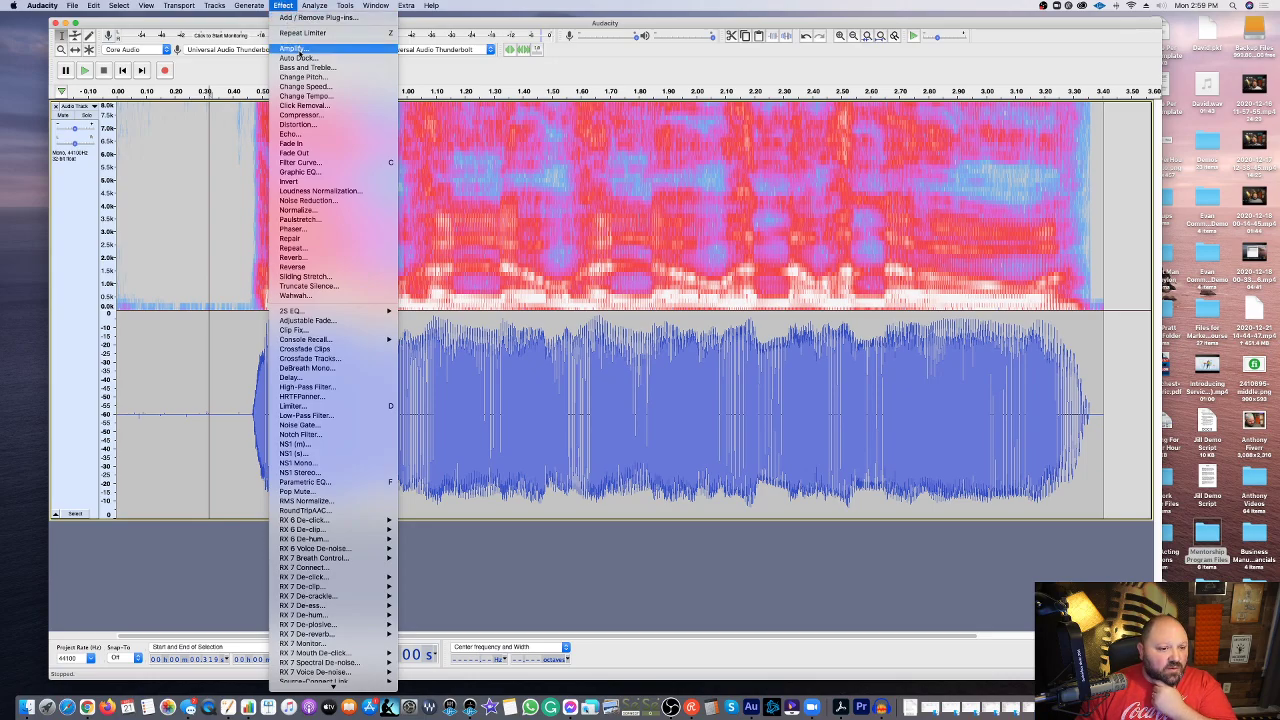
scroll(338, 364, "down", 5)
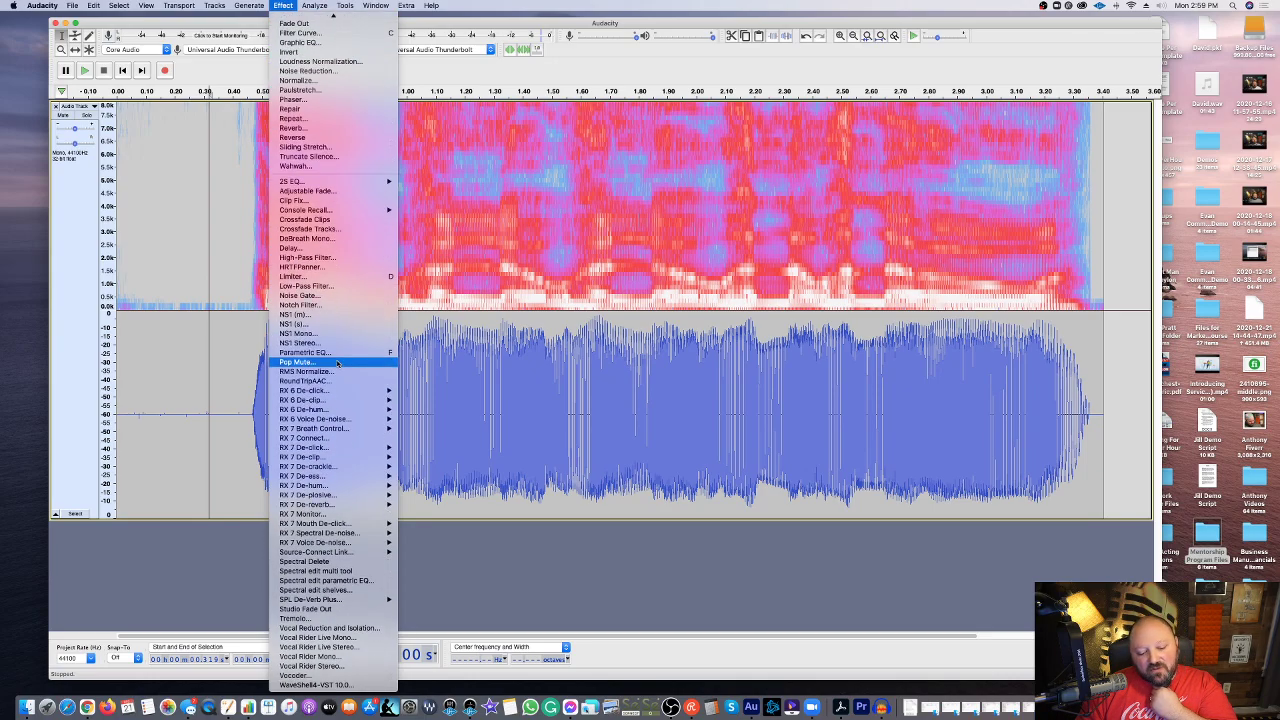
scroll(333, 55, "up", 5)
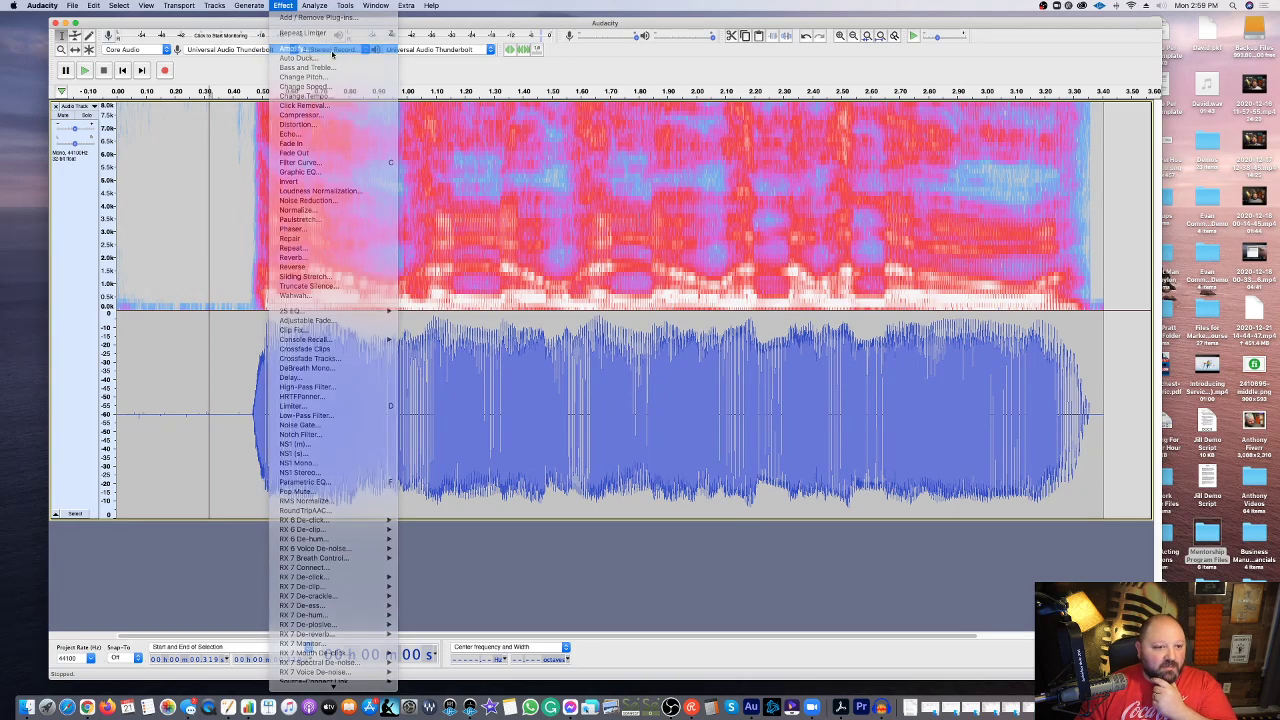
left_click(333, 50)
left_click_drag(622, 335, 503, 342)
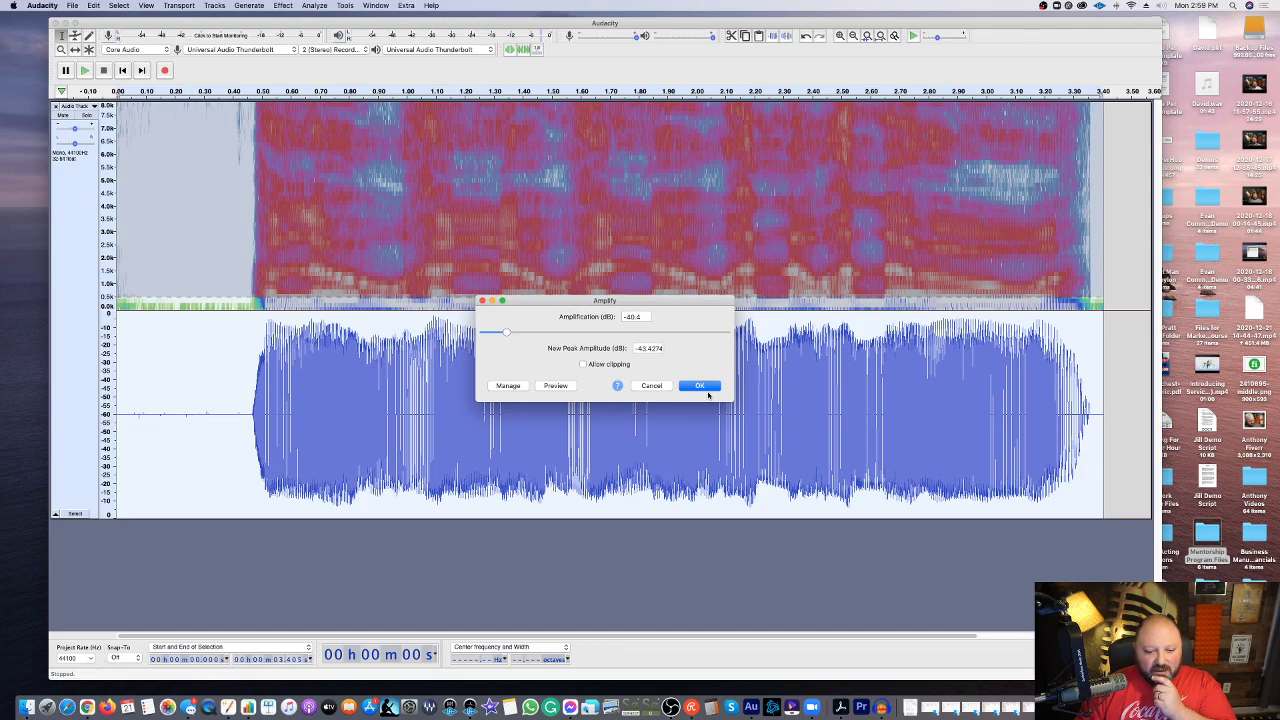
left_click(650, 386)
Step: Select the quiet lead-in from 0 to about 0.45 s and Amplify it by -36.1 dB
left_click_drag(248, 410, 95, 410)
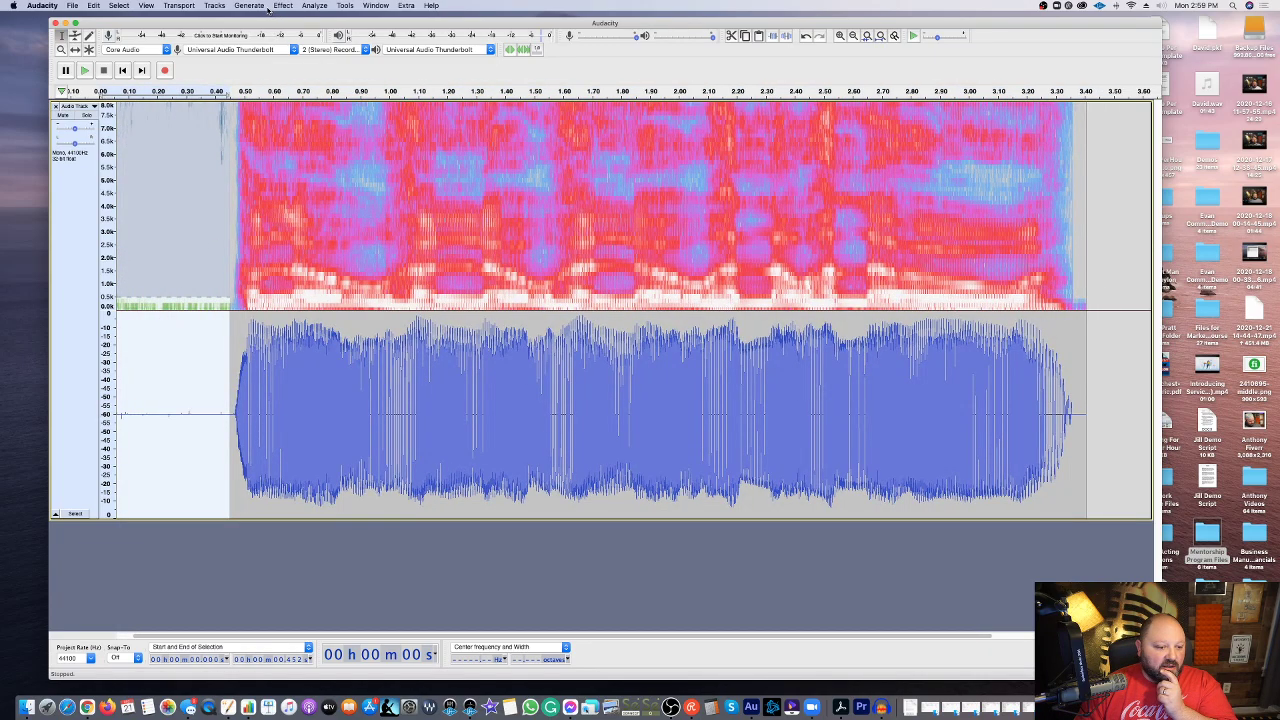
left_click(284, 6)
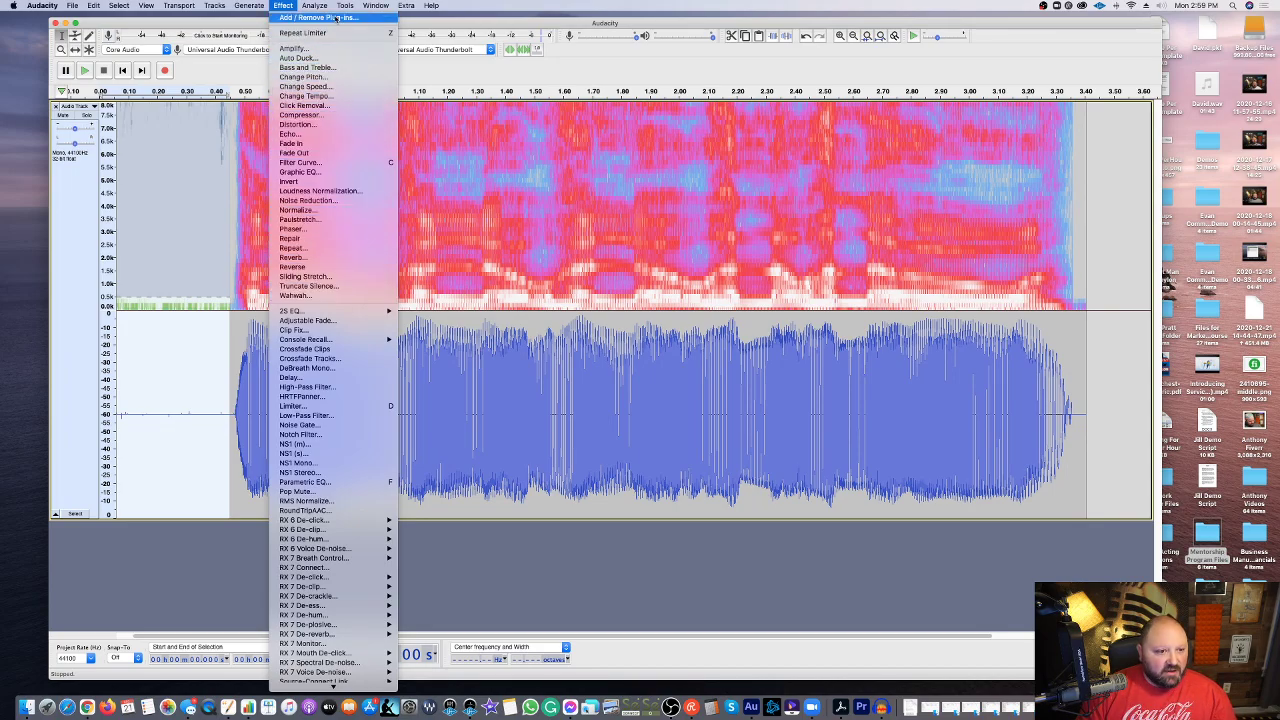
left_click(300, 48)
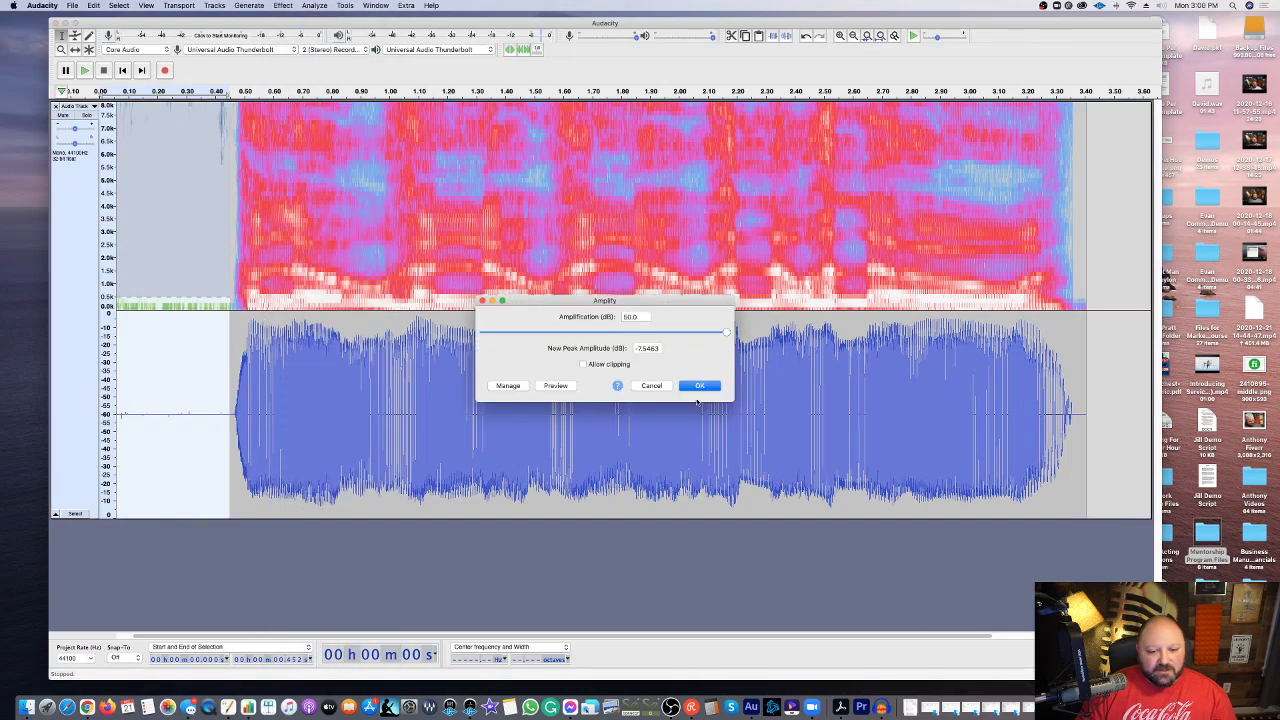
left_click_drag(726, 333, 516, 337)
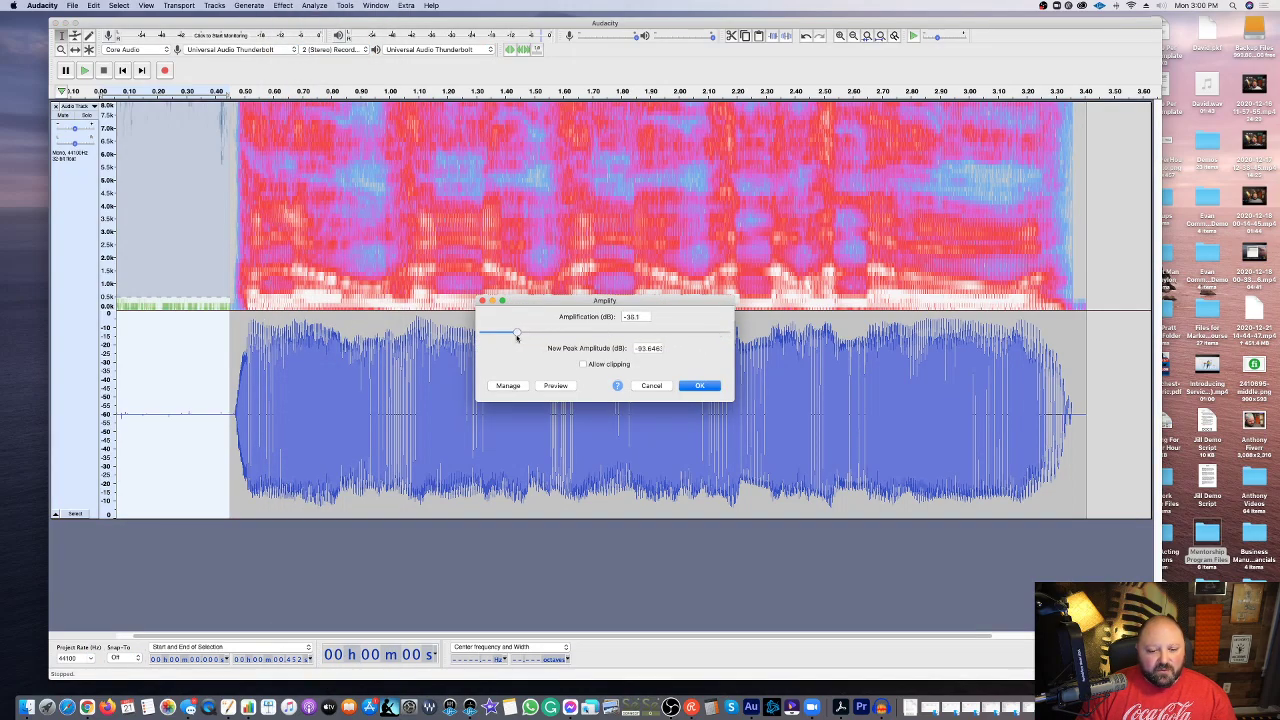
left_click(700, 386)
left_click(142, 420)
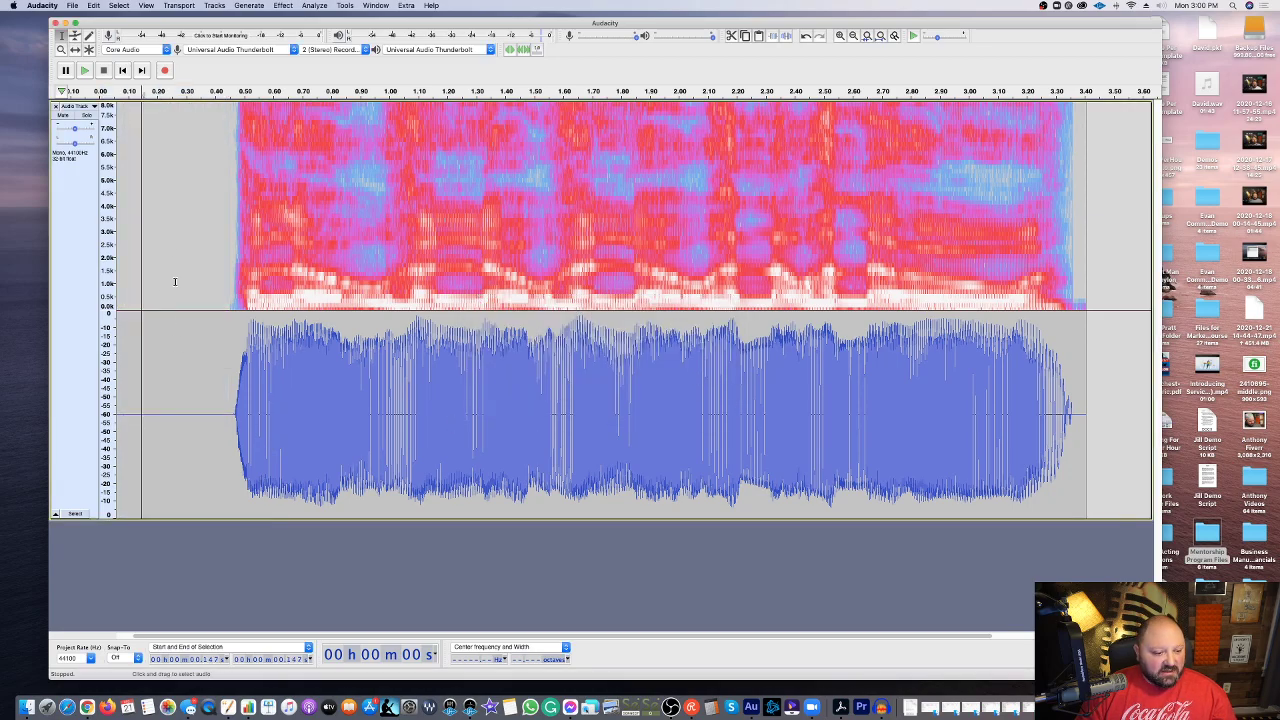
Step: Play the clip from just before the speech and check the playback level of the section from about 0.37 s to 1.64 s
left_click(219, 422)
key("space")
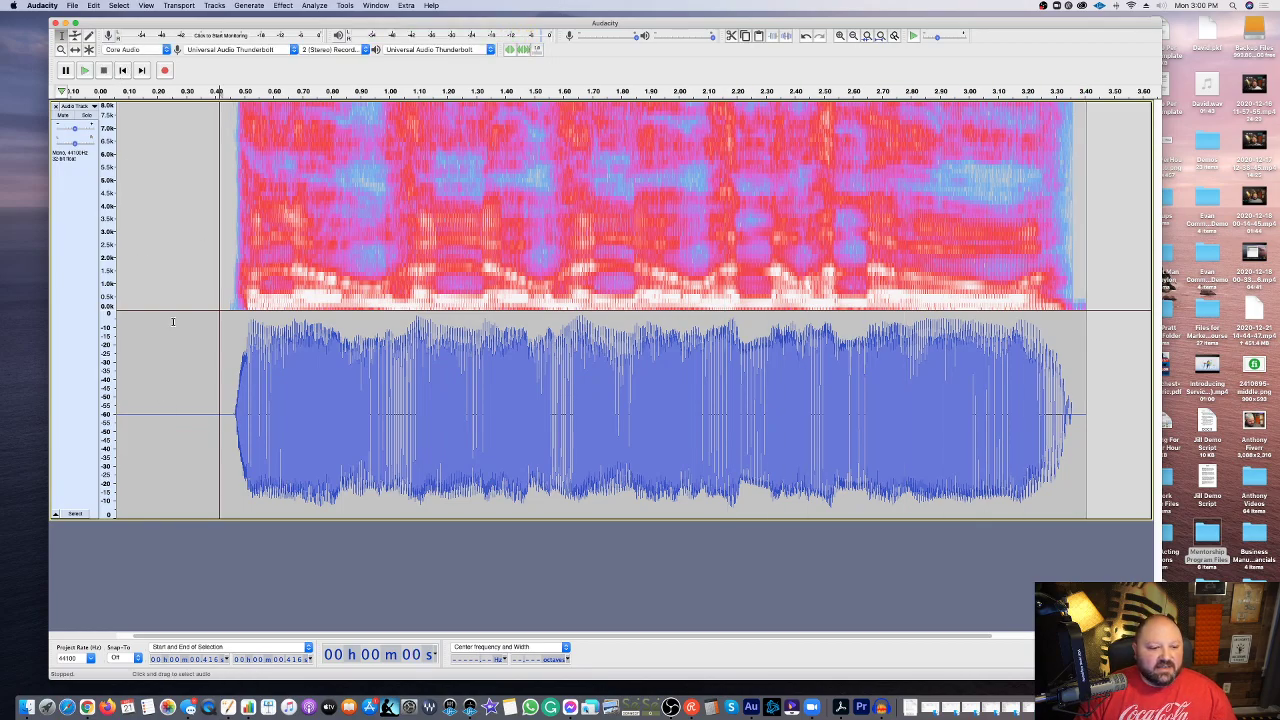
left_click_drag(208, 360, 574, 362)
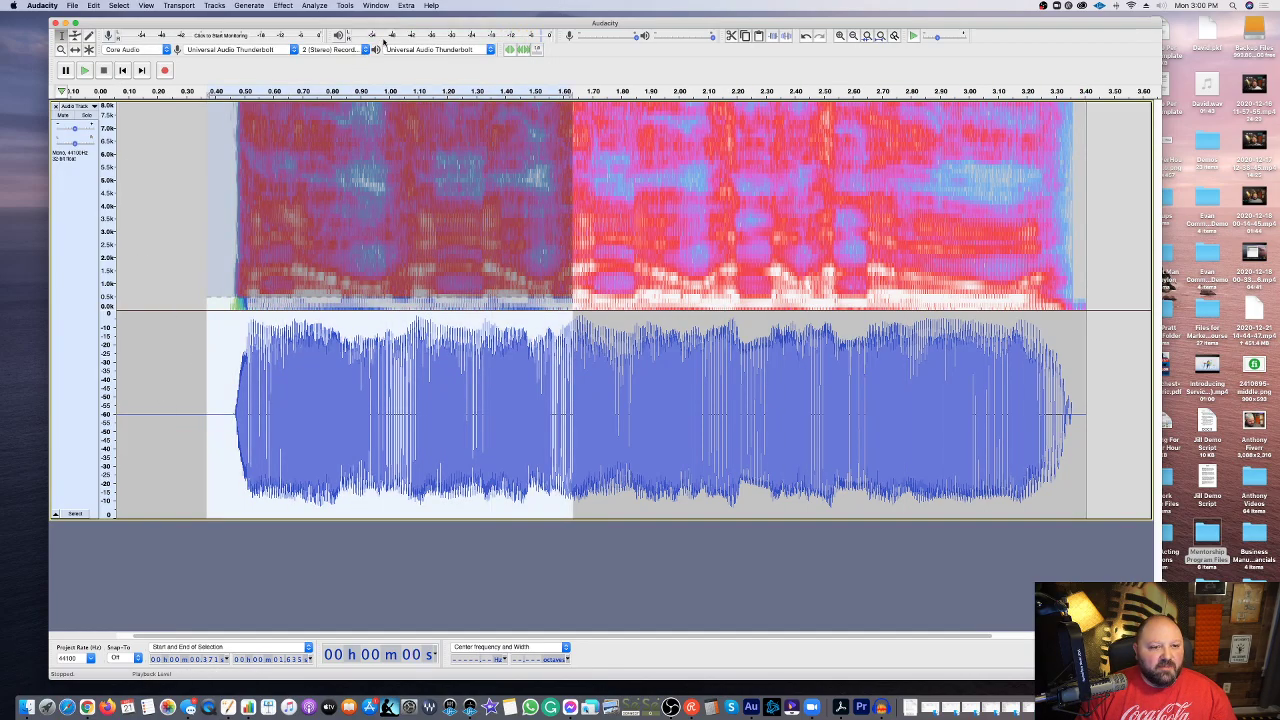
key("space")
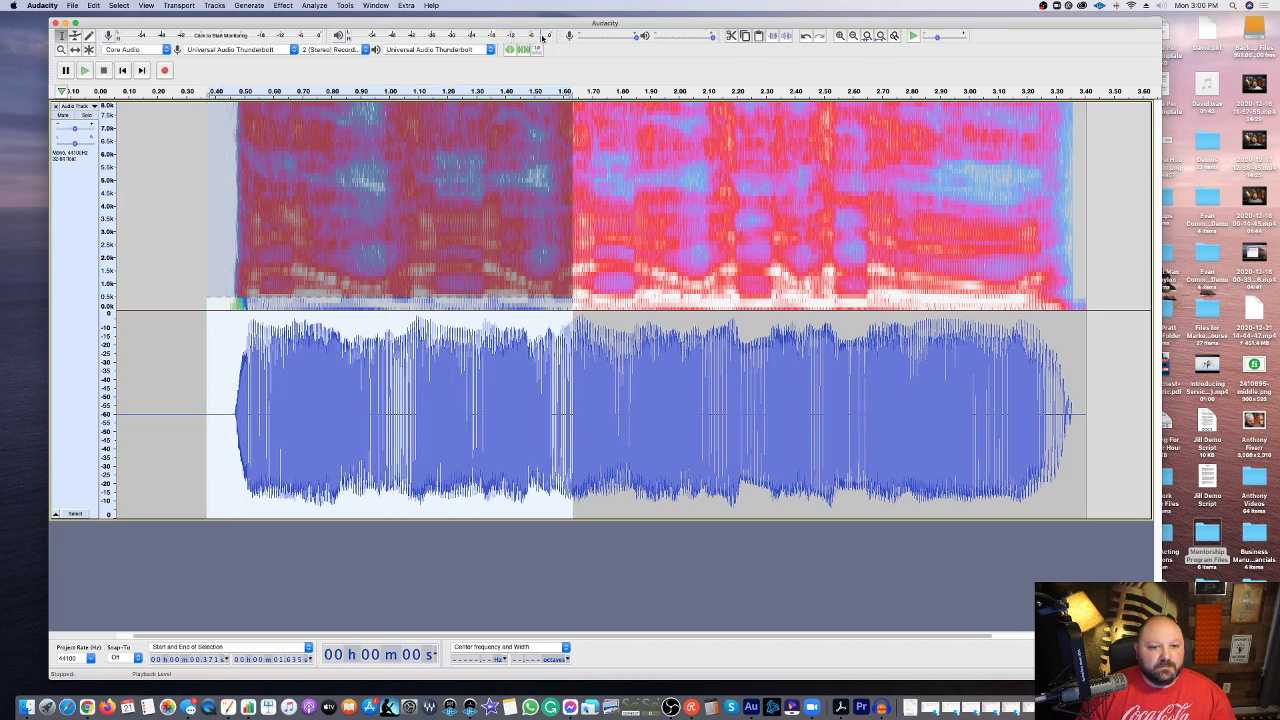
left_click(591, 423)
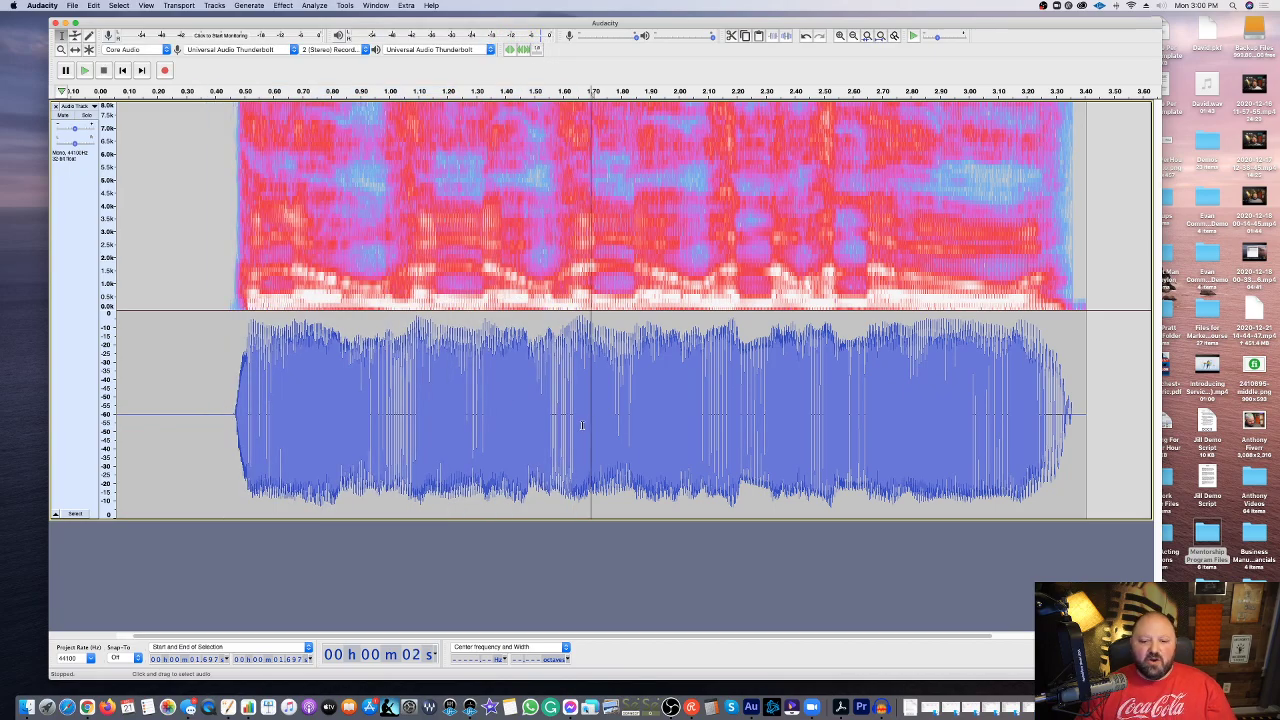
scroll(576, 420, "right", 3)
scroll(576, 420, "left", 3)
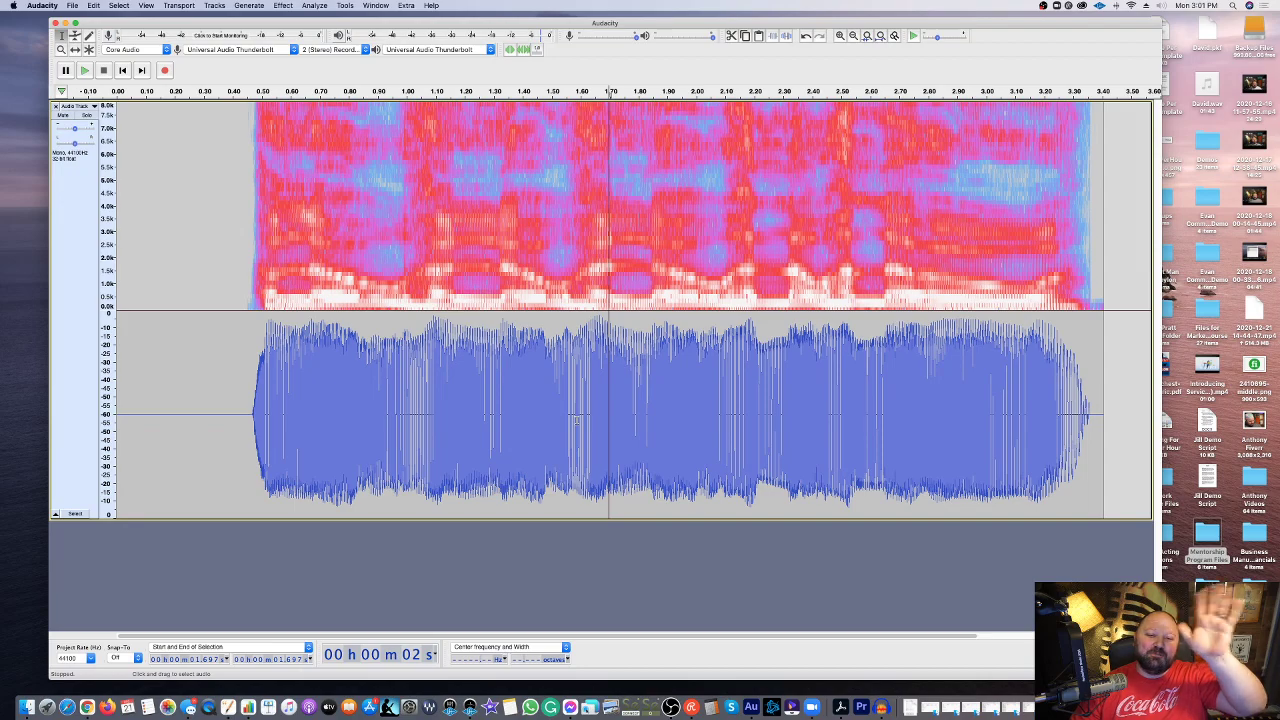
left_click(1043, 5)
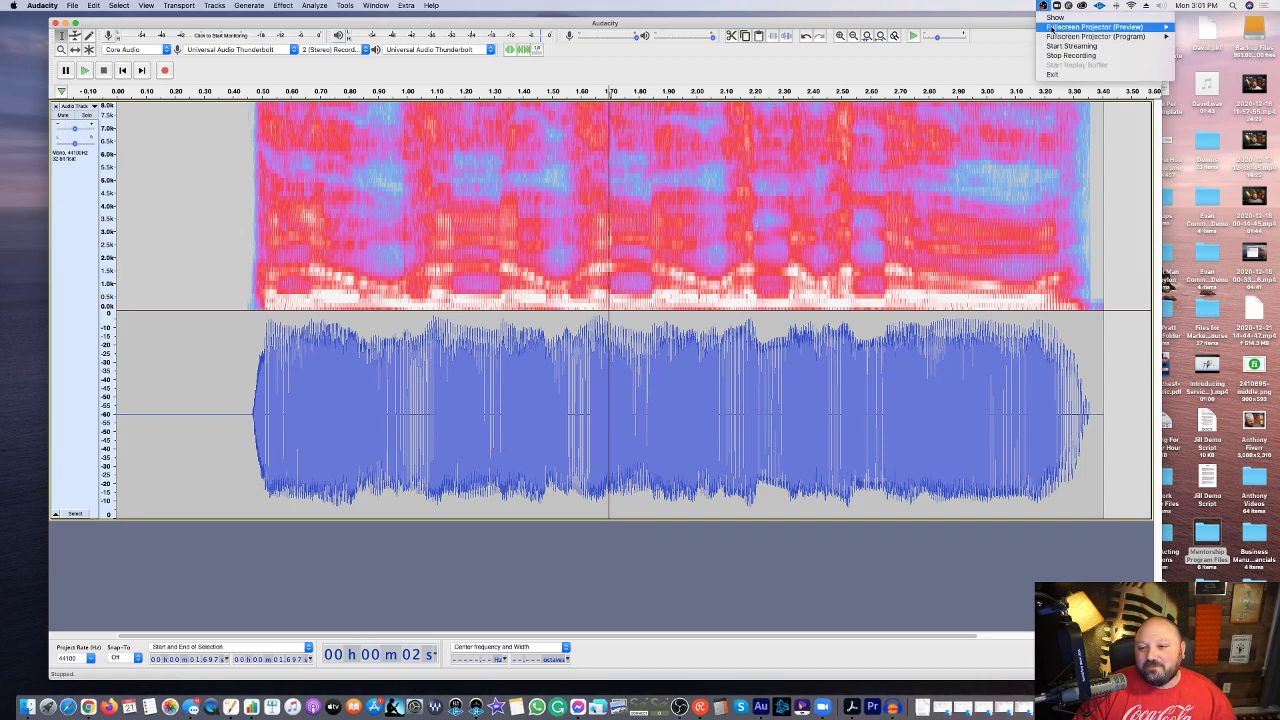